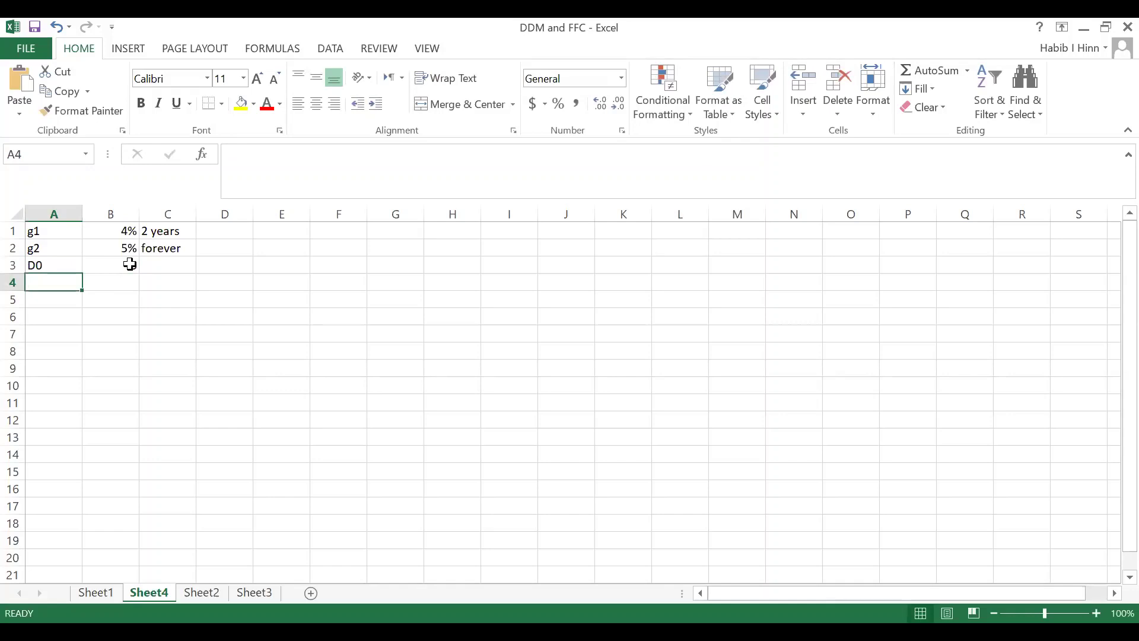
# Step: Enter 5 as the D0 value in B3, and add the rate r in A4 with 12% in B4
pyautogui.write('r')
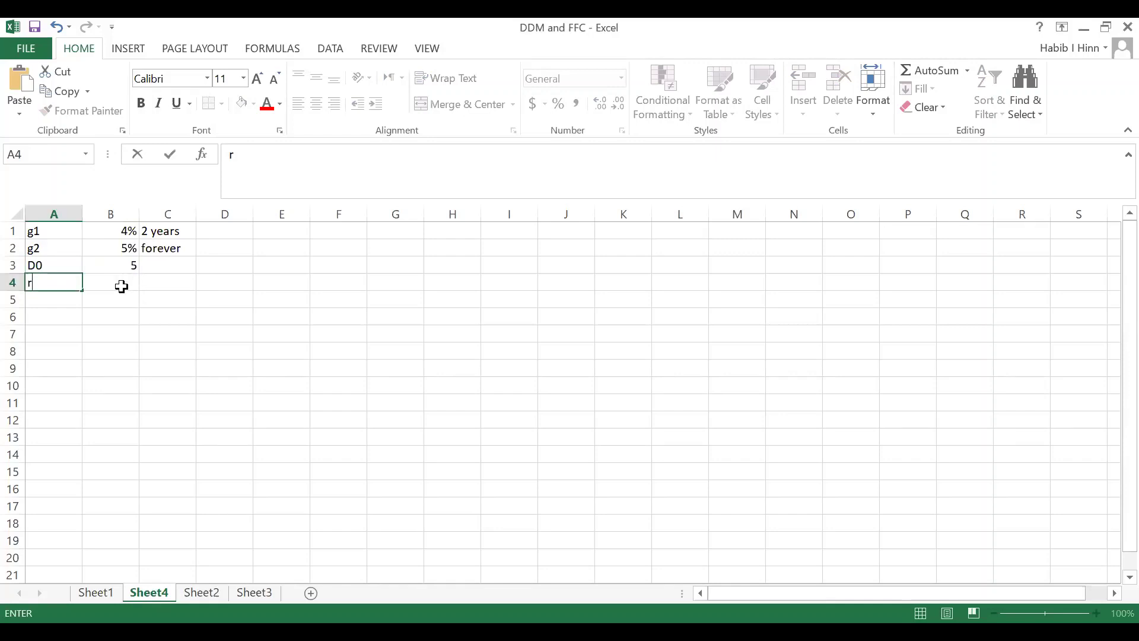
pyautogui.click(118, 286)
pyautogui.write('12%')
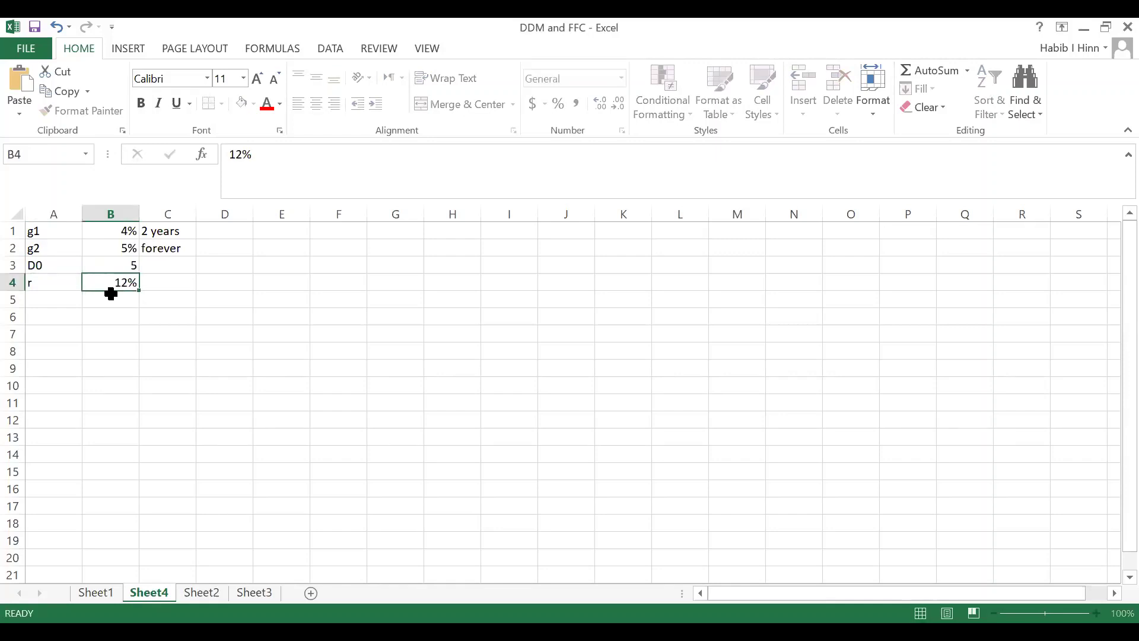
pyautogui.press('Return')
# Step: Add the label Pm in A5 with the value 78% in B5
pyautogui.press('Left')
pyautogui.write('Pm')
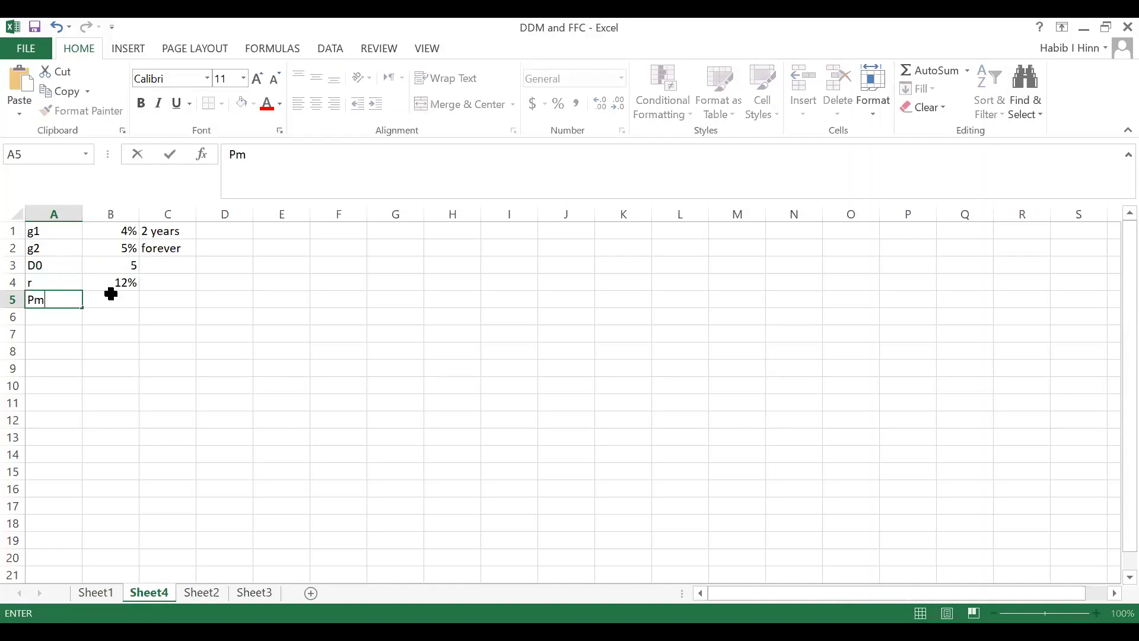
pyautogui.press('Tab')
pyautogui.write('78%')
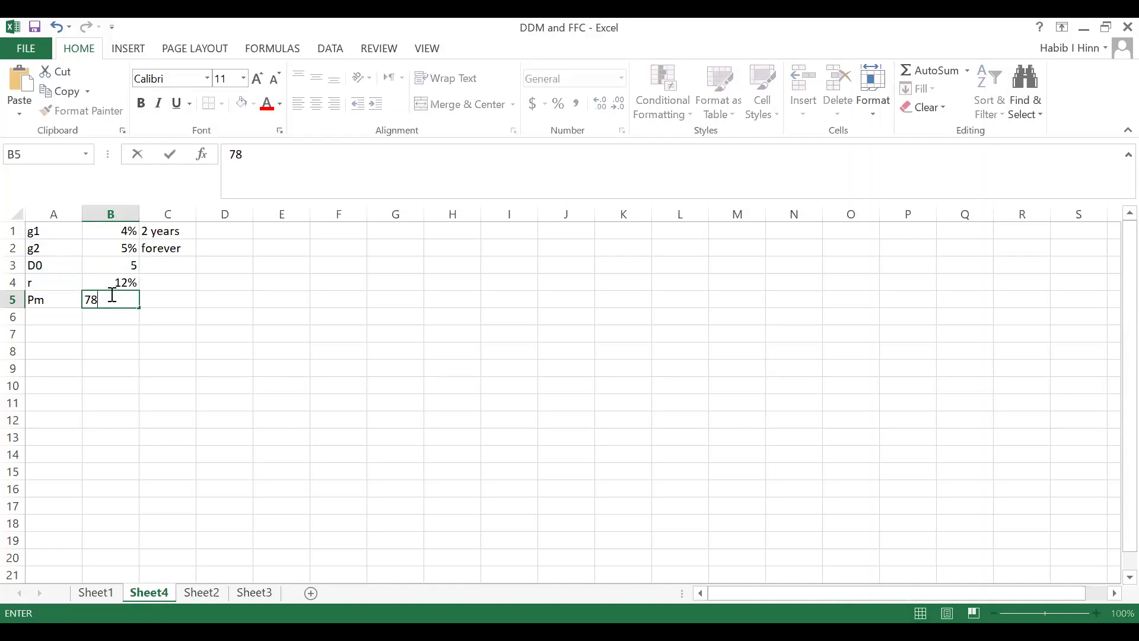
pyautogui.press('Return')
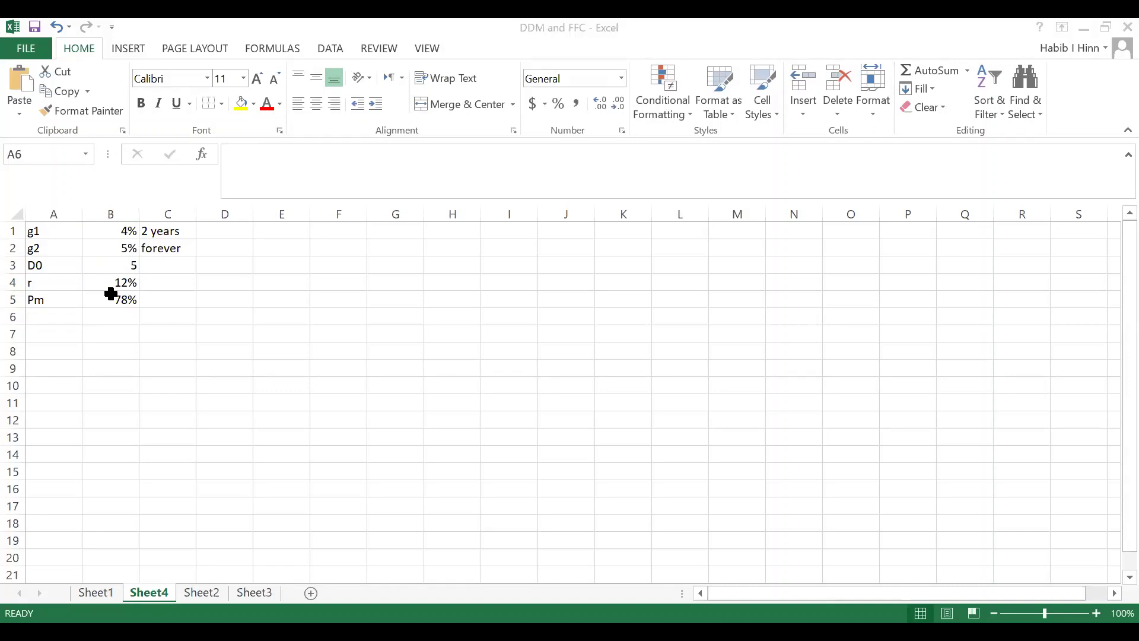
# Step: Build a timeline of years 0, 1, 2 and 3 across cells F3 to I3
pyautogui.click(297, 281)
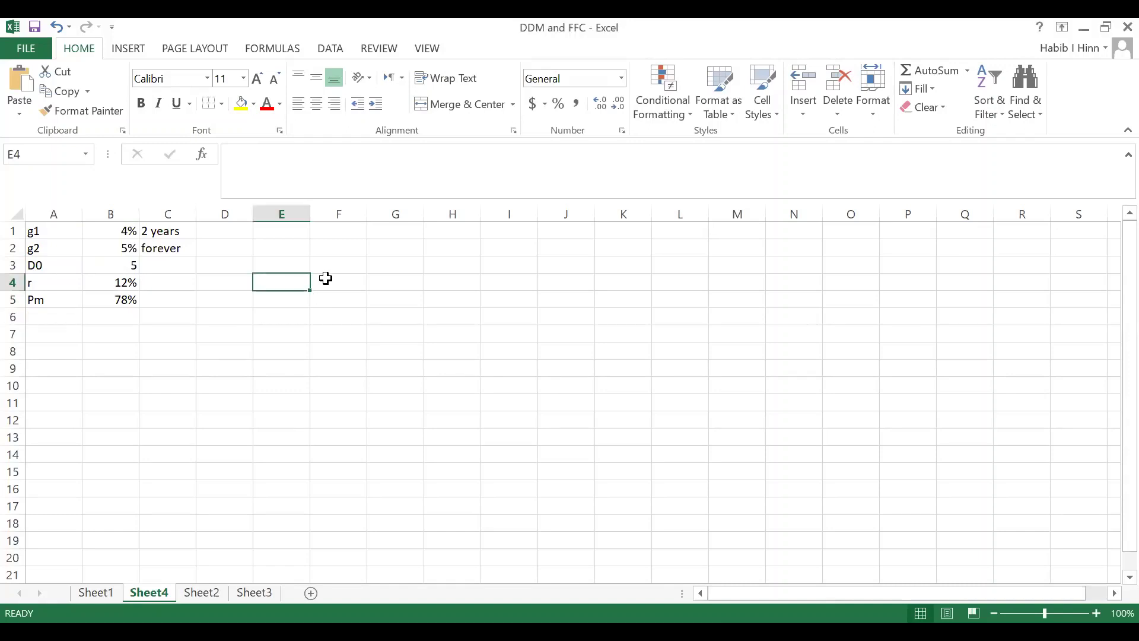
pyautogui.click(347, 267)
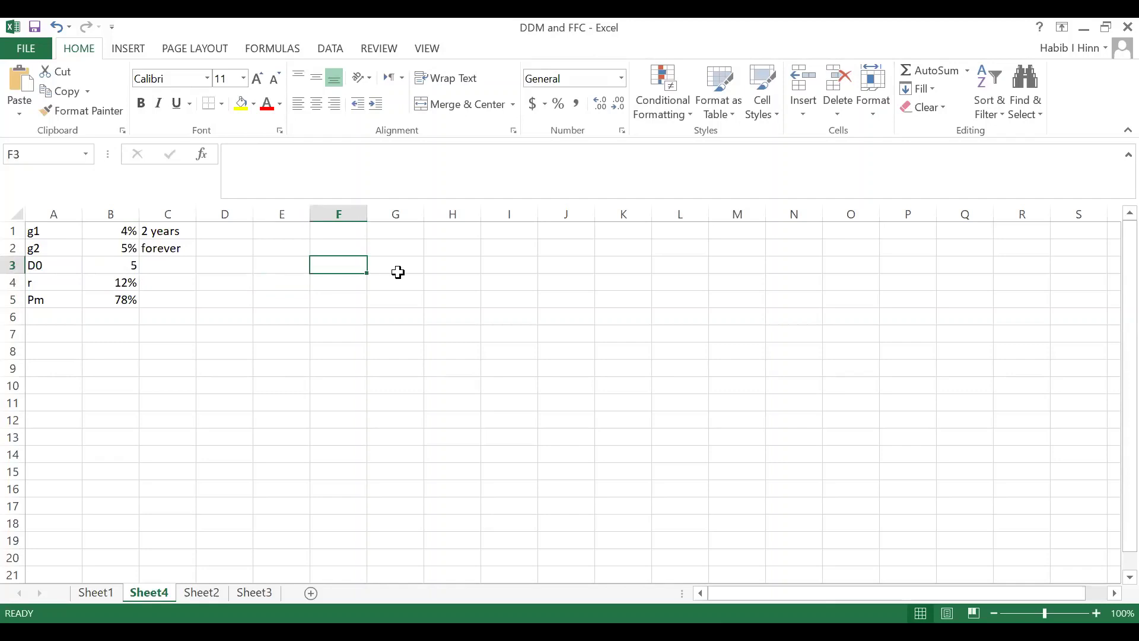
pyautogui.write('0')
pyautogui.press('Tab')
pyautogui.write('1')
pyautogui.press('Tab')
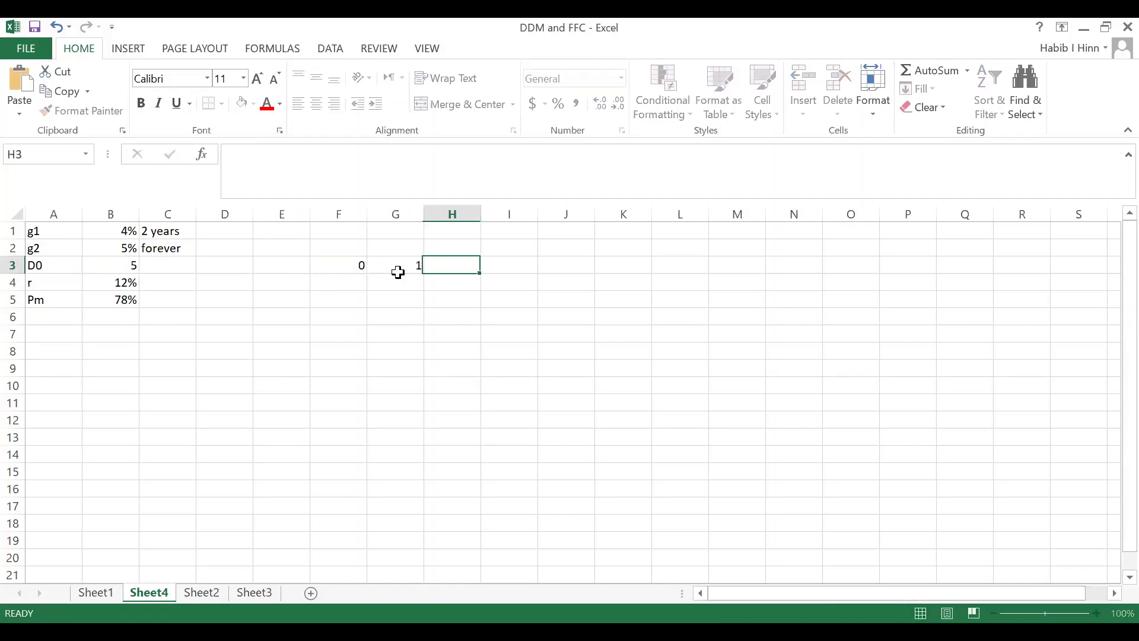
pyautogui.write('2')
pyautogui.press('Tab')
pyautogui.write('3')
pyautogui.press('Tab')
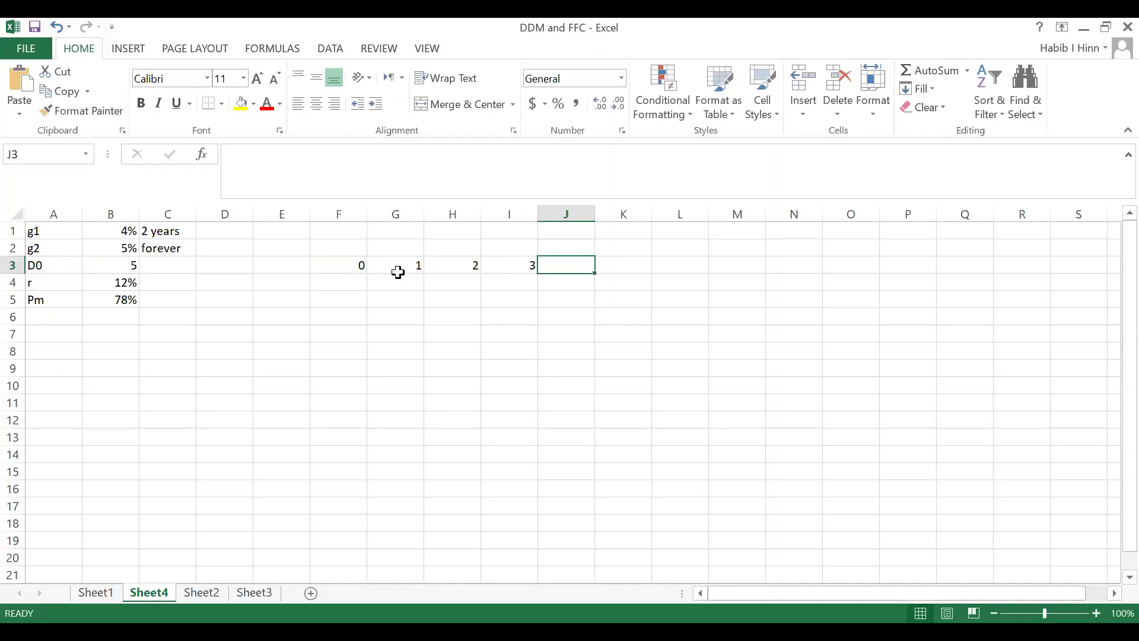
# Step: Enter the current dividend of 5 under year 0 in F4
pyautogui.click(349, 290)
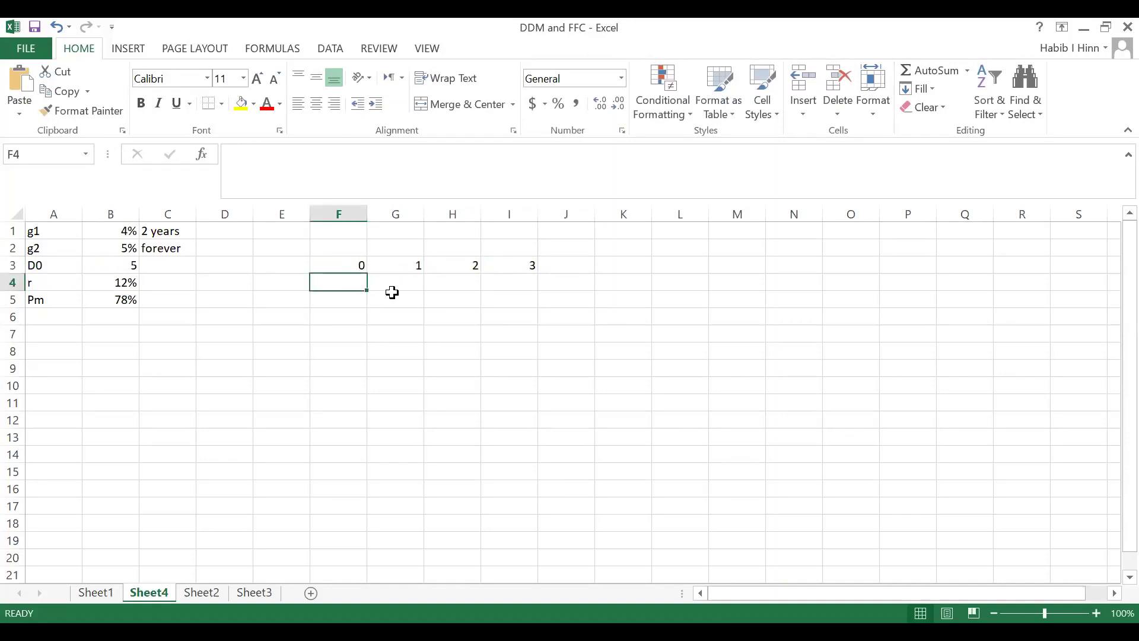
pyautogui.write('5')
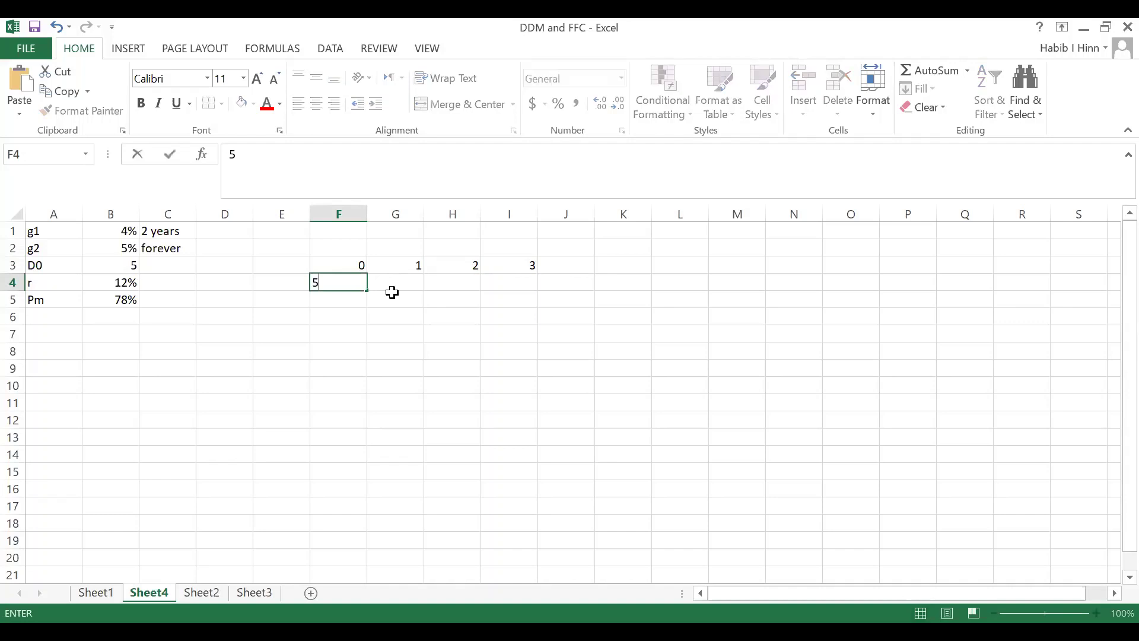
pyautogui.press('Tab')
# Step: Calculate the year 1 dividend in G4 with the formula =F4*(1+$B$1)
pyautogui.write('=')
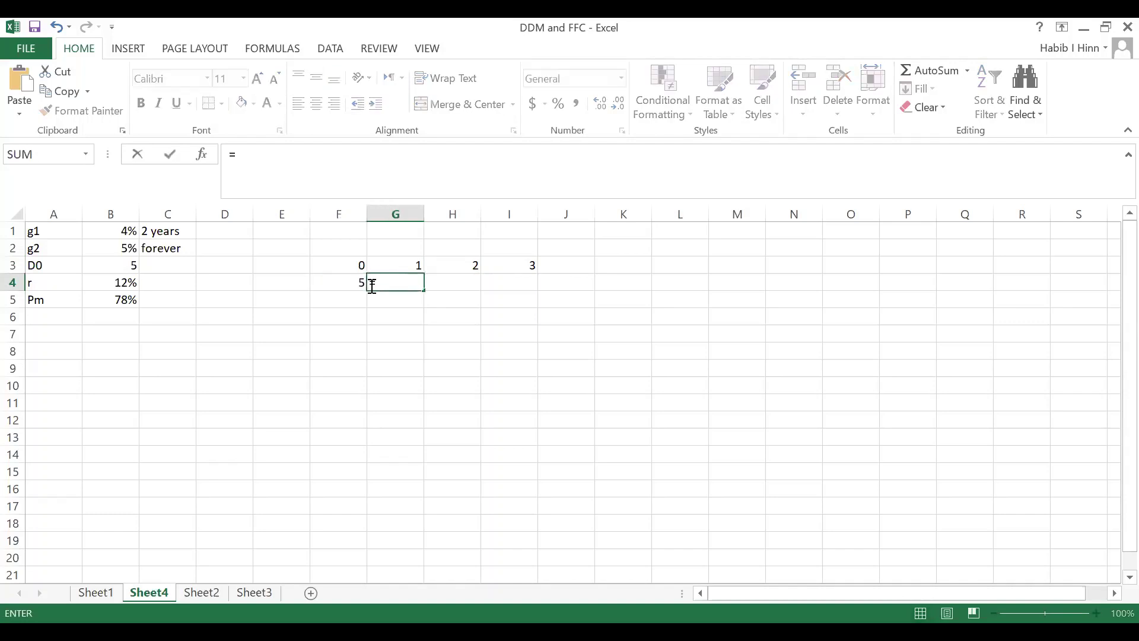
pyautogui.click(353, 282)
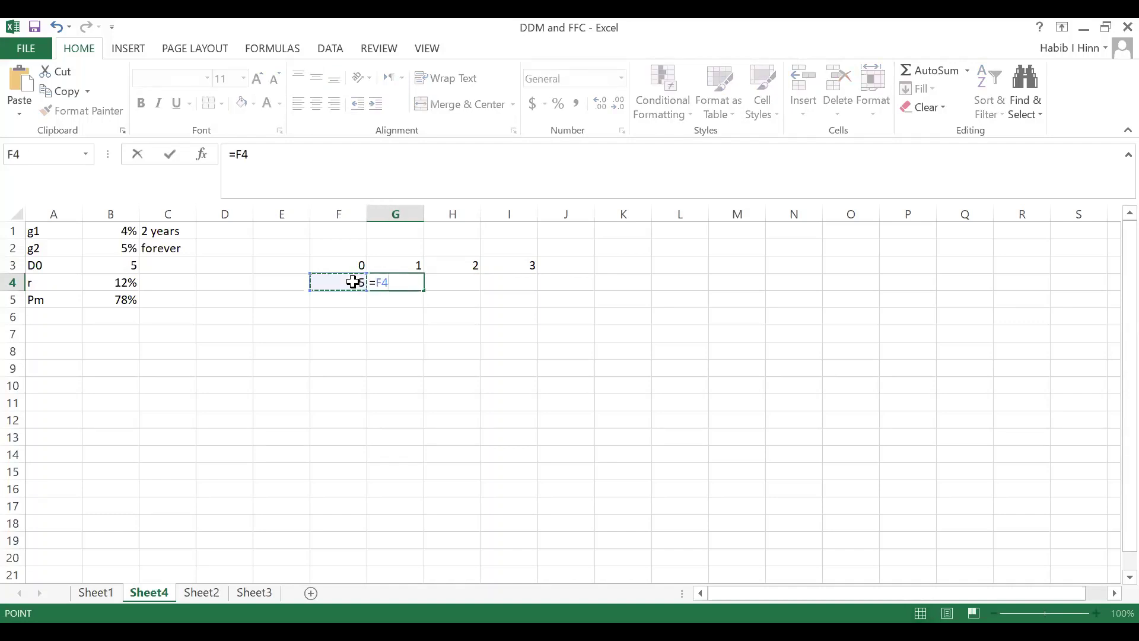
pyautogui.write('X')
pyautogui.press('BackSpace')
pyautogui.write('*(1+')
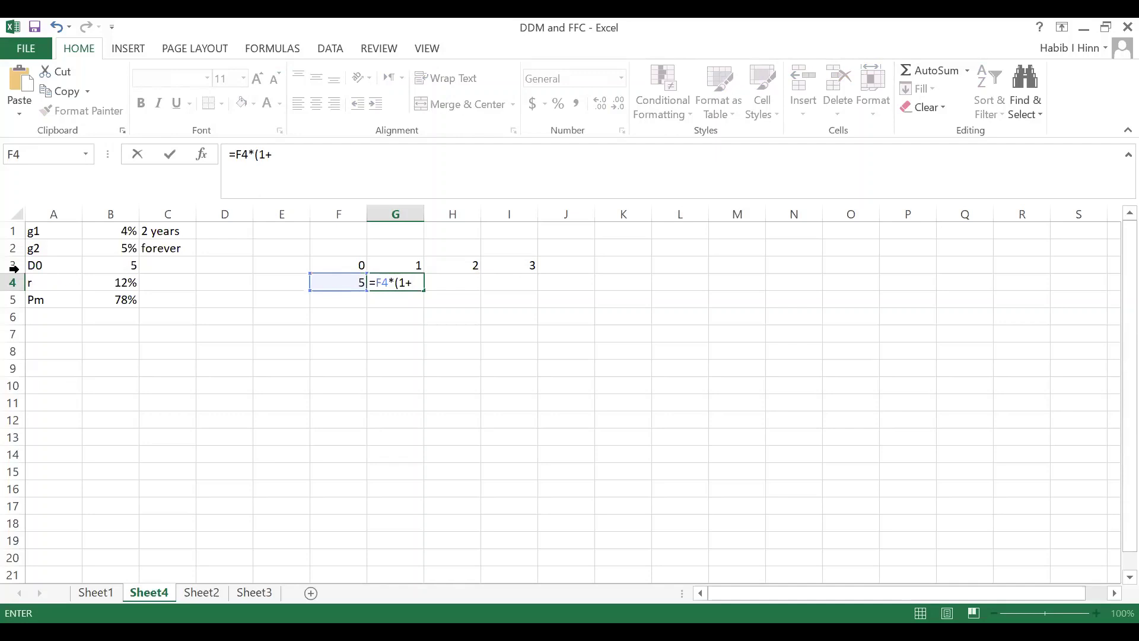
pyautogui.click(93, 230)
pyautogui.press('F4')
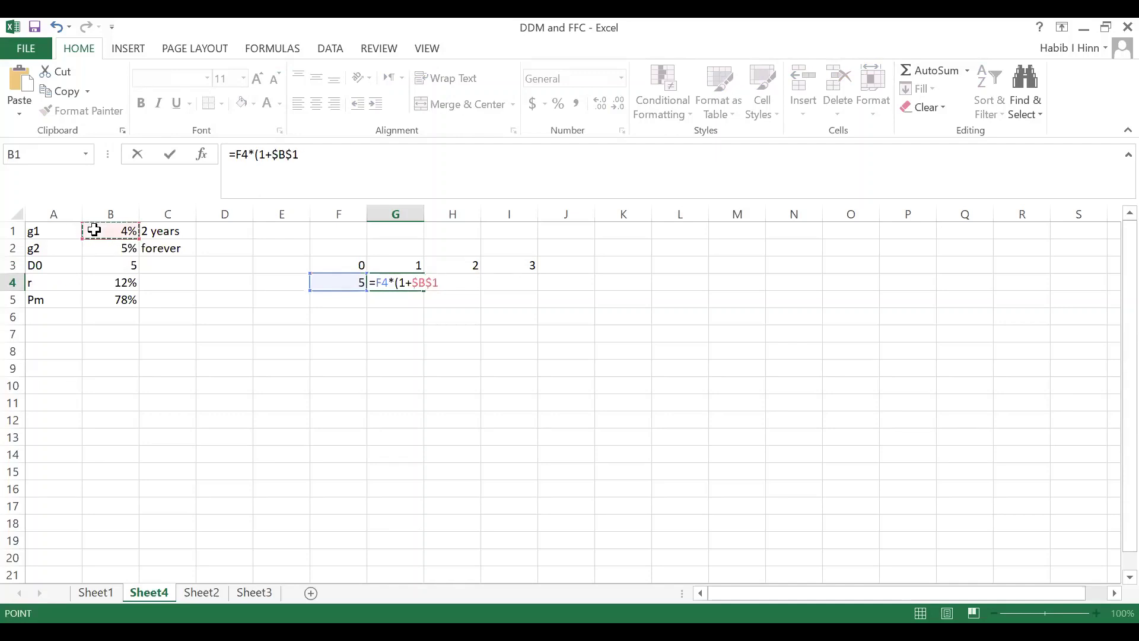
pyautogui.write(')')
pyautogui.press('Return')
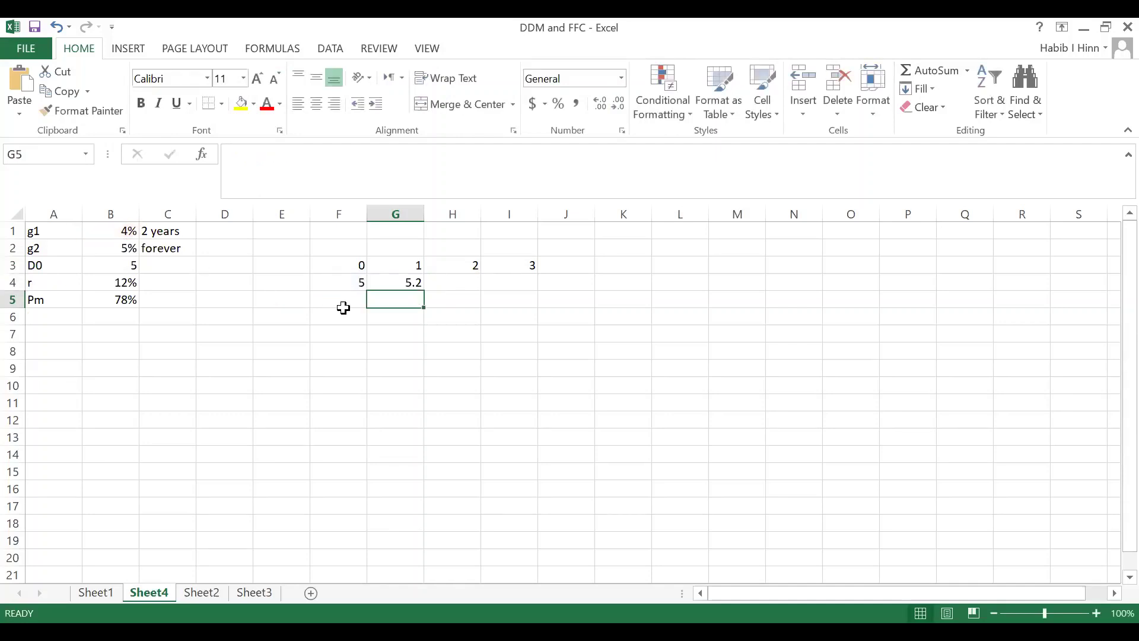
# Step: Calculate the year 2 dividend in H4 from the year 0 dividend with the formula =F4*(1.04^H3)
pyautogui.click(413, 282)
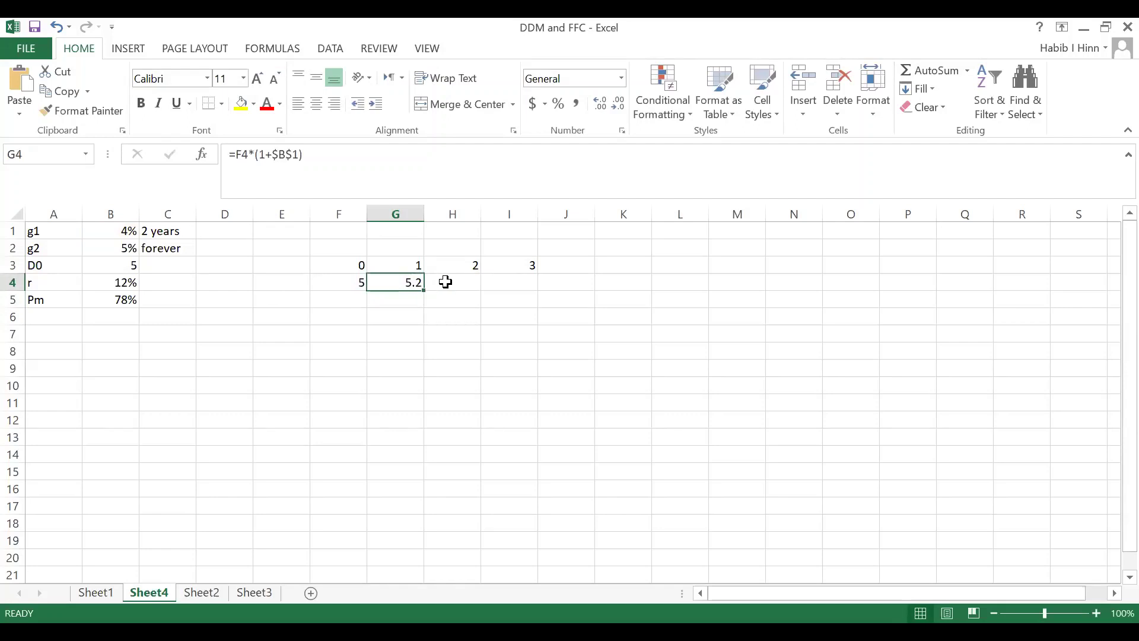
pyautogui.click(454, 281)
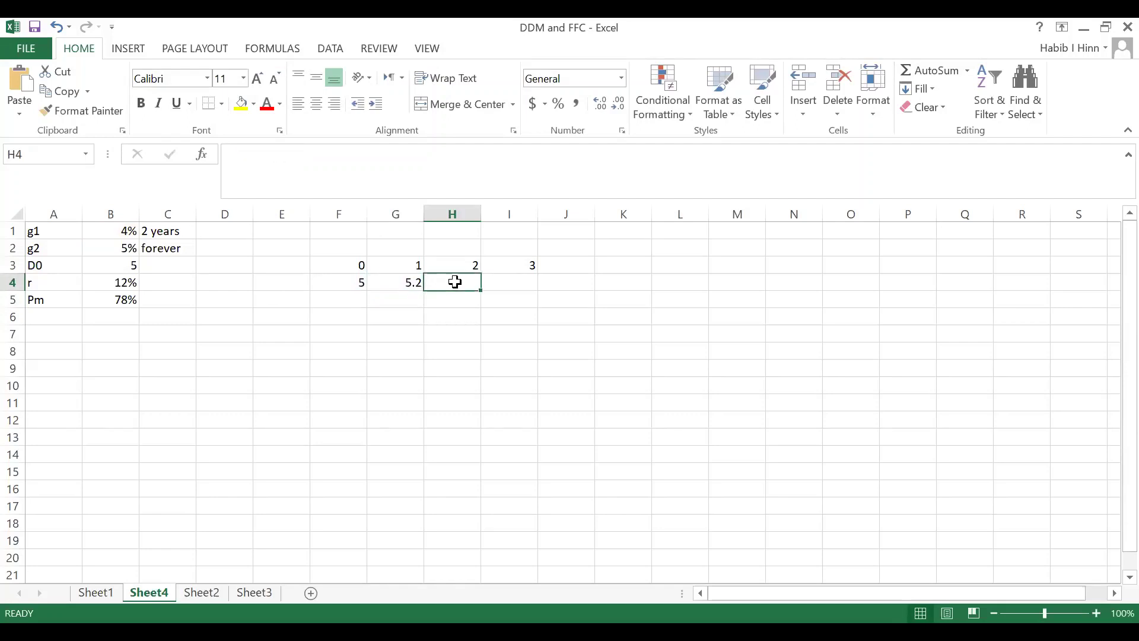
pyautogui.write('=')
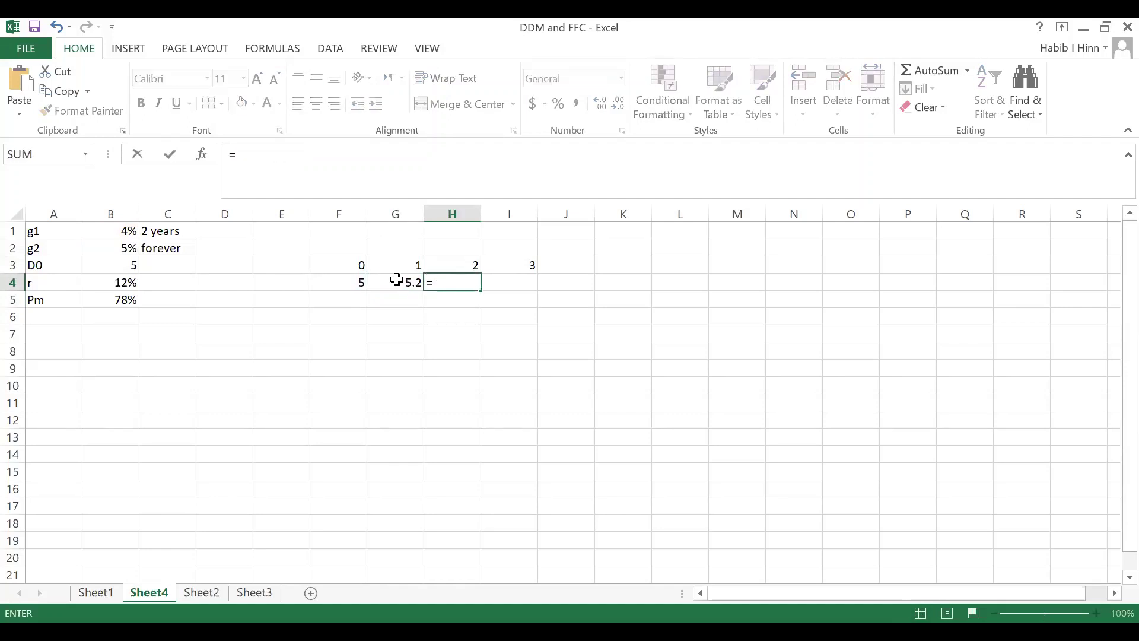
pyautogui.click(343, 282)
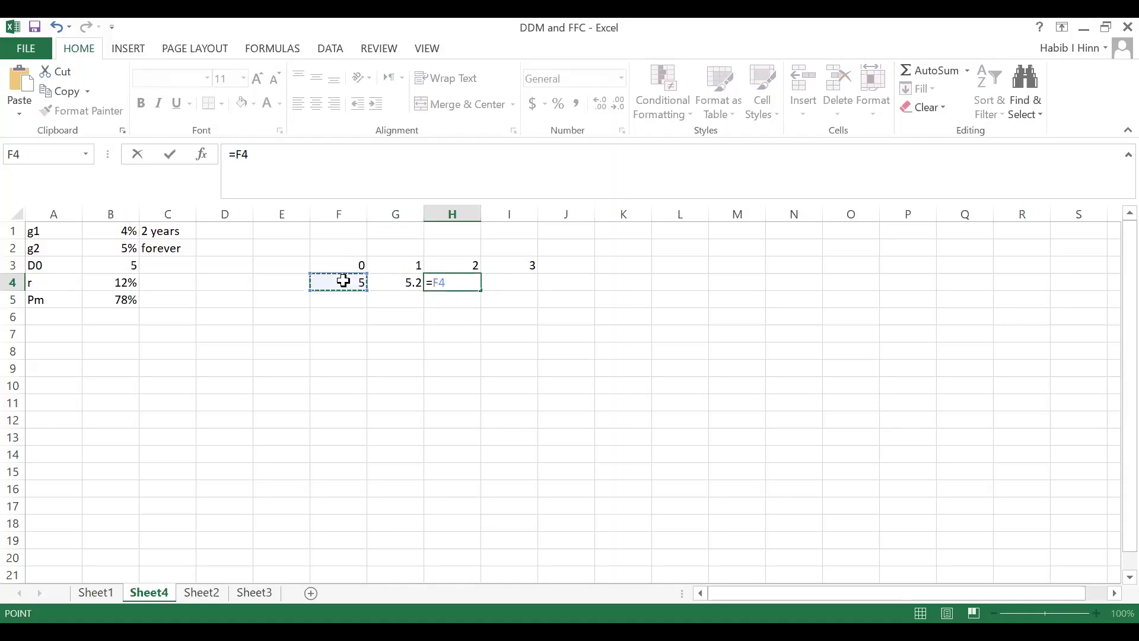
pyautogui.write('*(1.04')
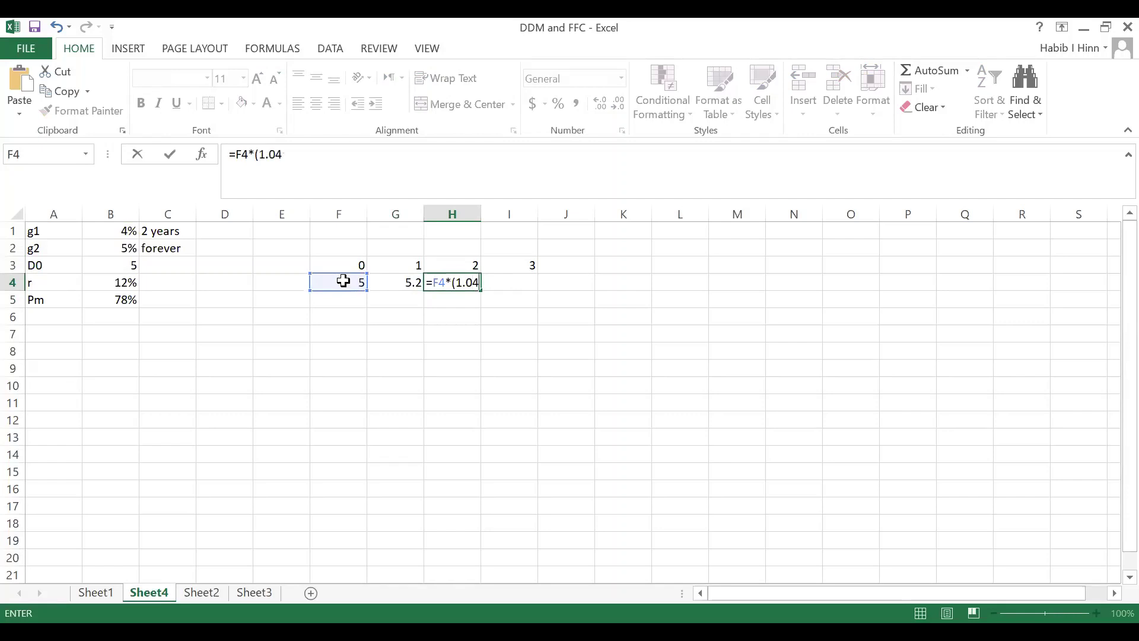
pyautogui.write('^')
pyautogui.click(469, 264)
pyautogui.write(')')
pyautogui.press('Return')
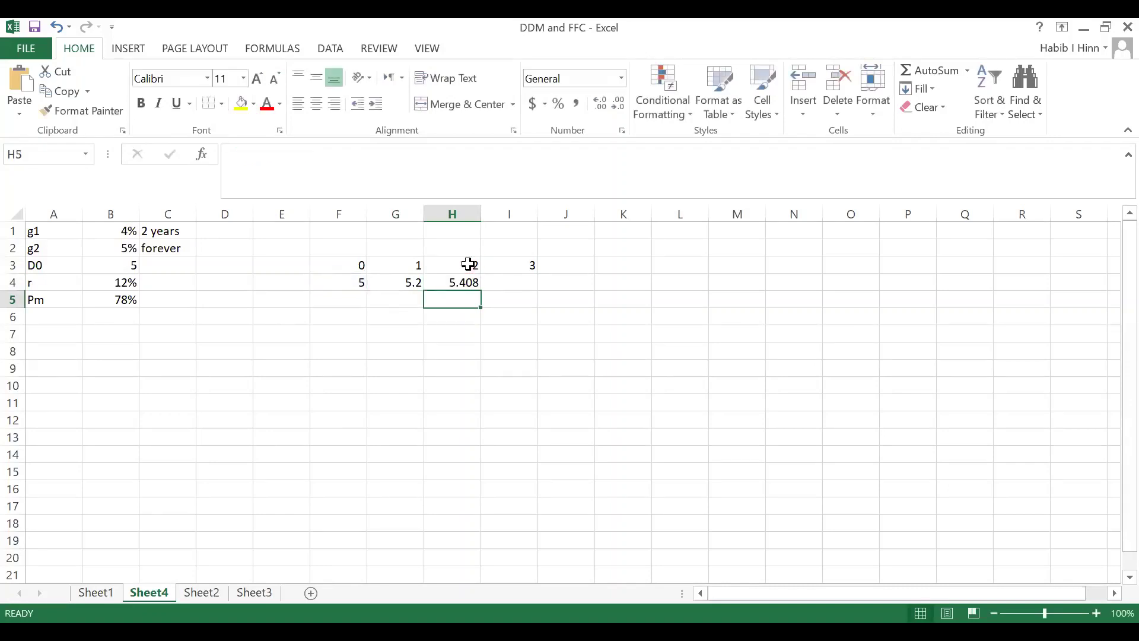
# Step: Calculate the year 3 dividend in I4 by growing the year 2 dividend at g2, using =H4*(1+B2)
pyautogui.click(526, 282)
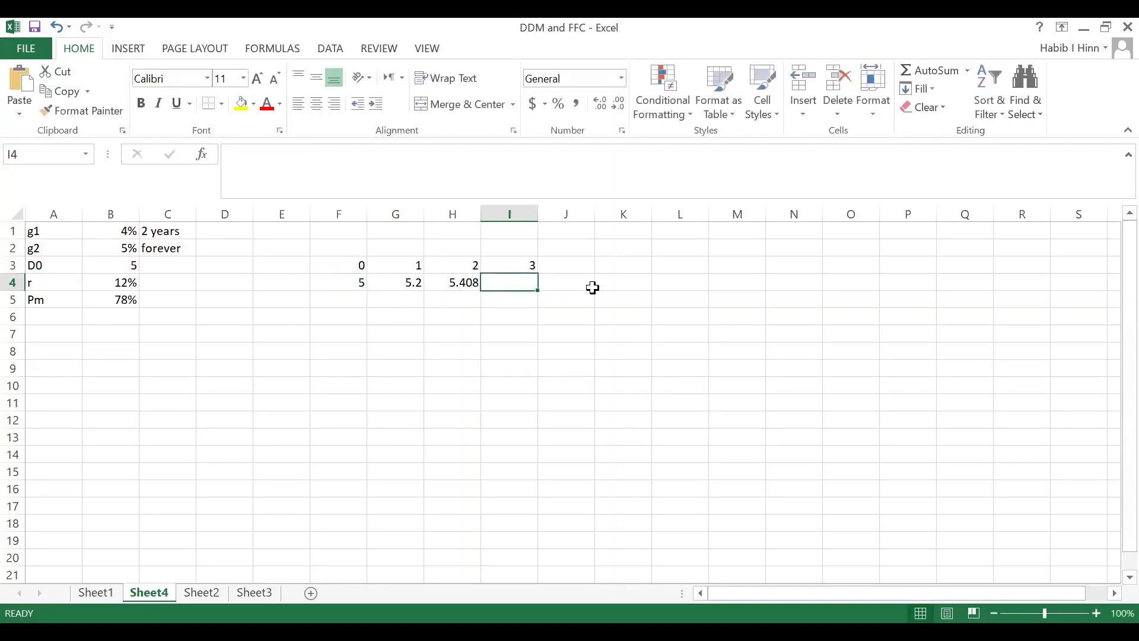
pyautogui.write('=')
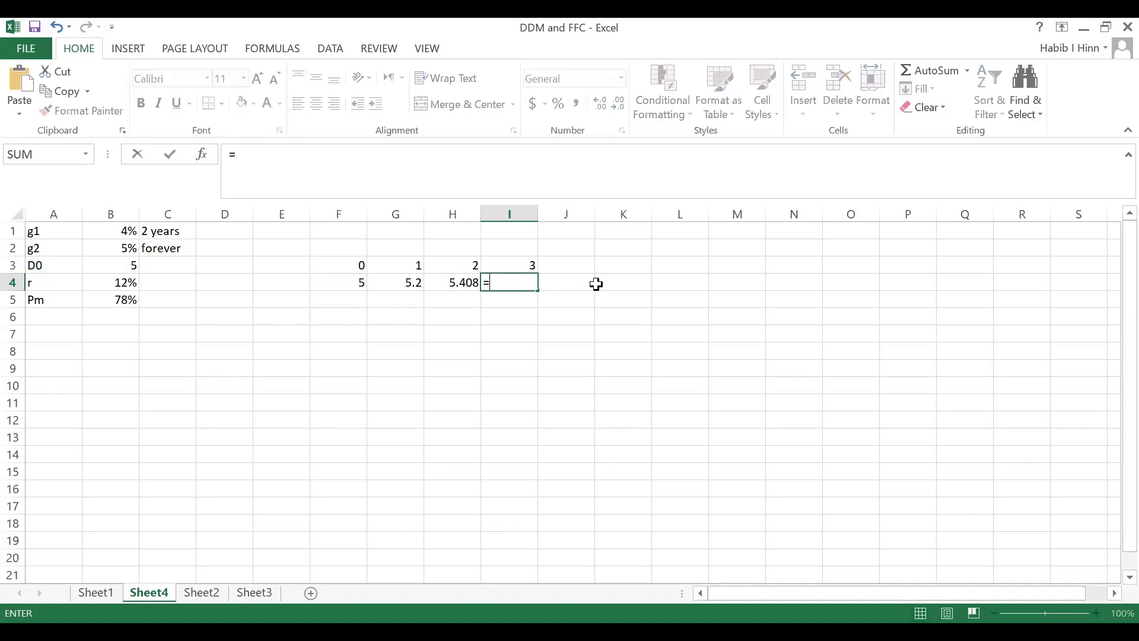
pyautogui.press('Left')
pyautogui.write('*')
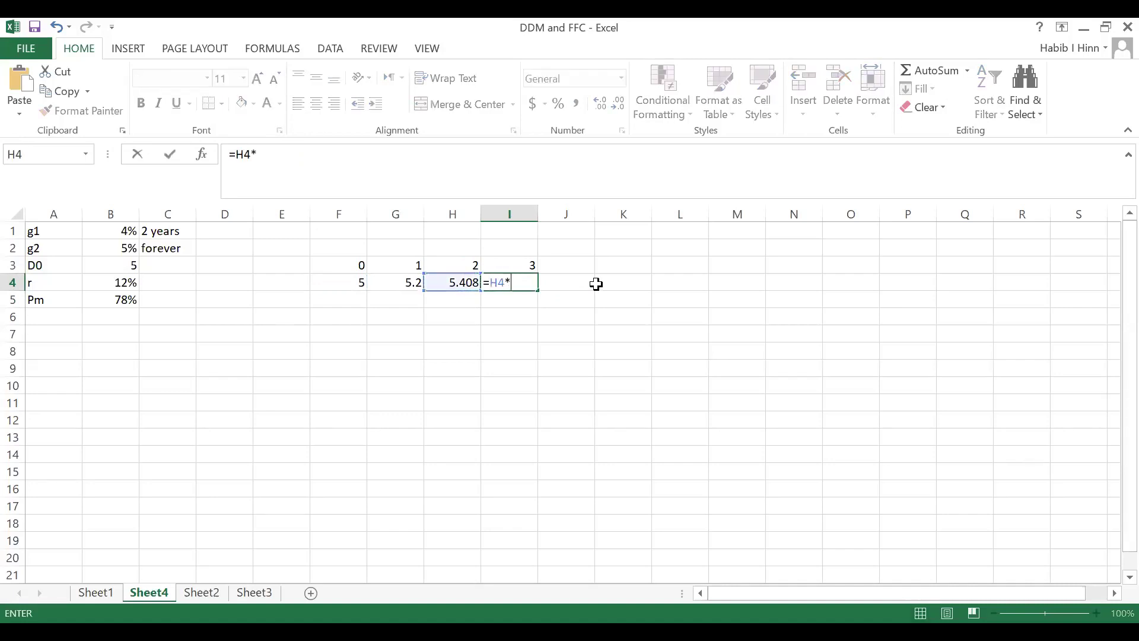
pyautogui.write('(1+')
pyautogui.click(121, 246)
pyautogui.write(')')
pyautogui.press('Return')
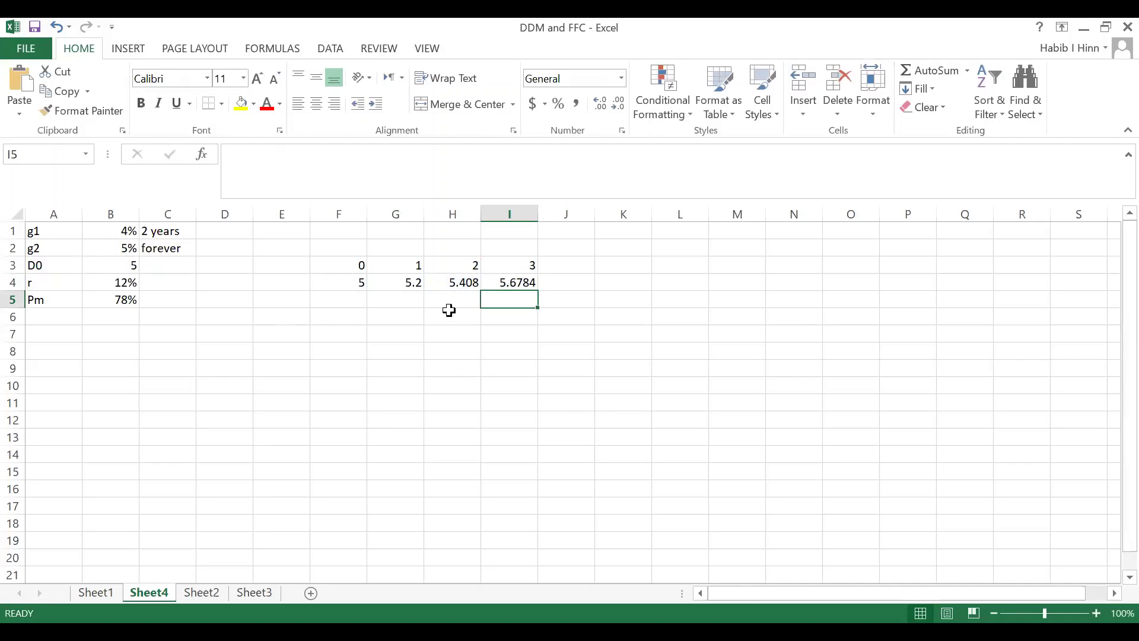
# Step: Add the row label Pn in E5 below the dividend row
pyautogui.click(277, 298)
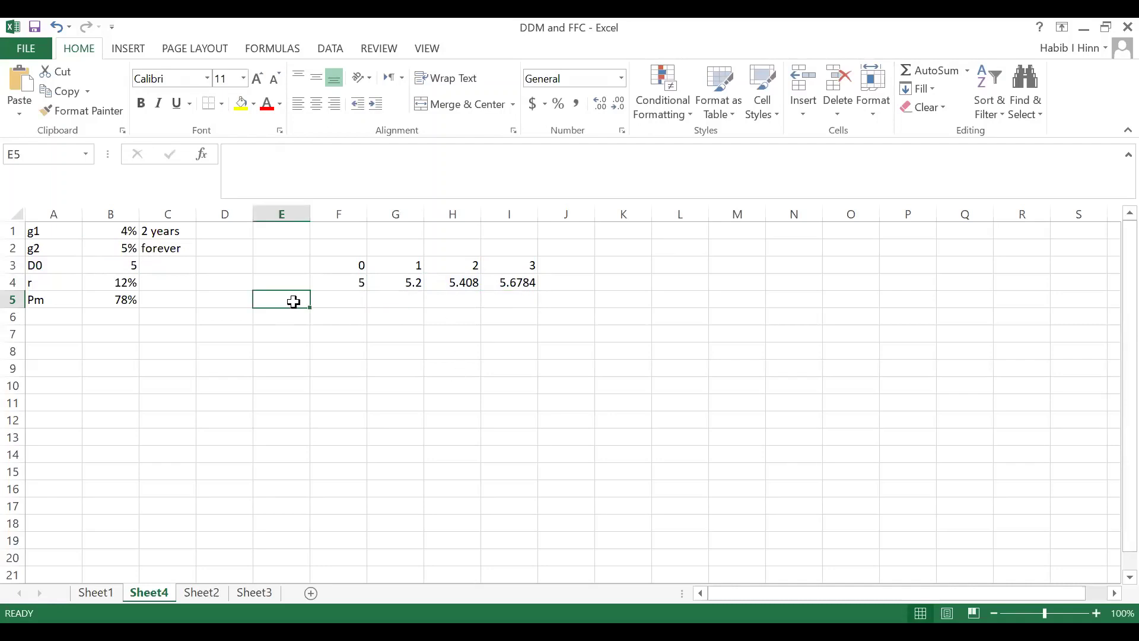
pyautogui.write('P')
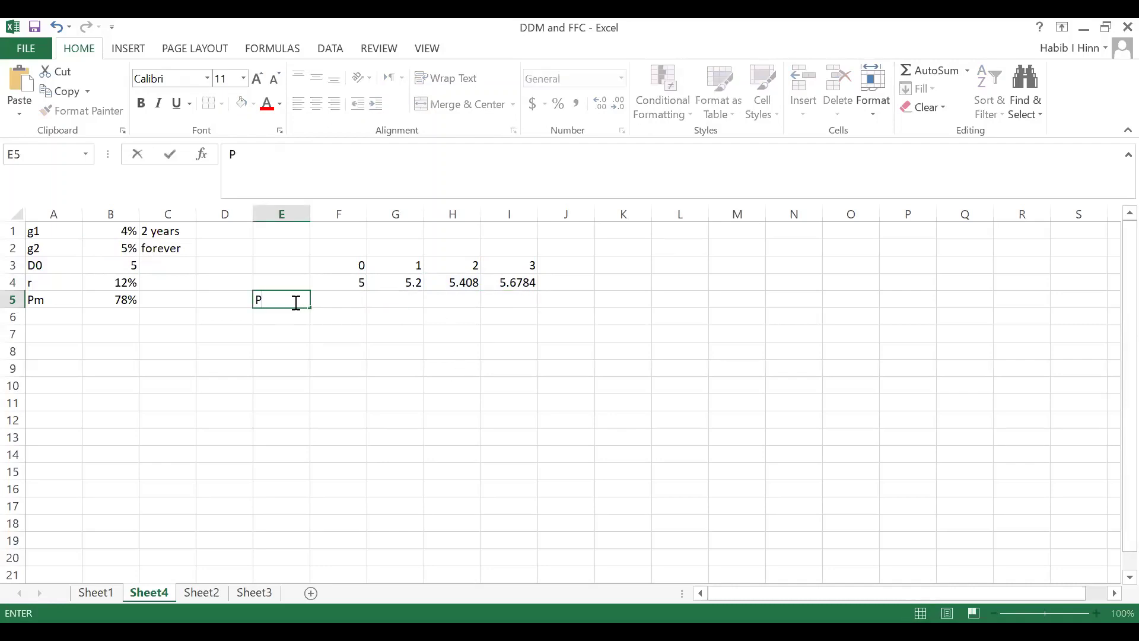
pyautogui.write('n')
pyautogui.press('Return')
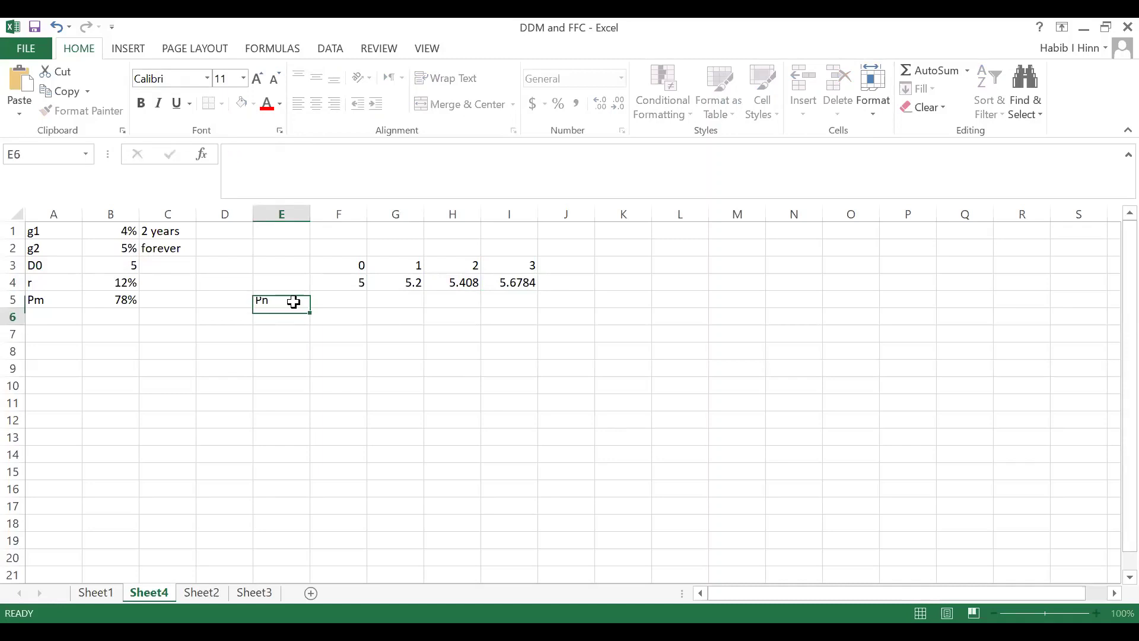
# Step: Calculate the terminal price Pn at year 2 in H5 with the formula =I4/(B4-B2)
pyautogui.click(442, 302)
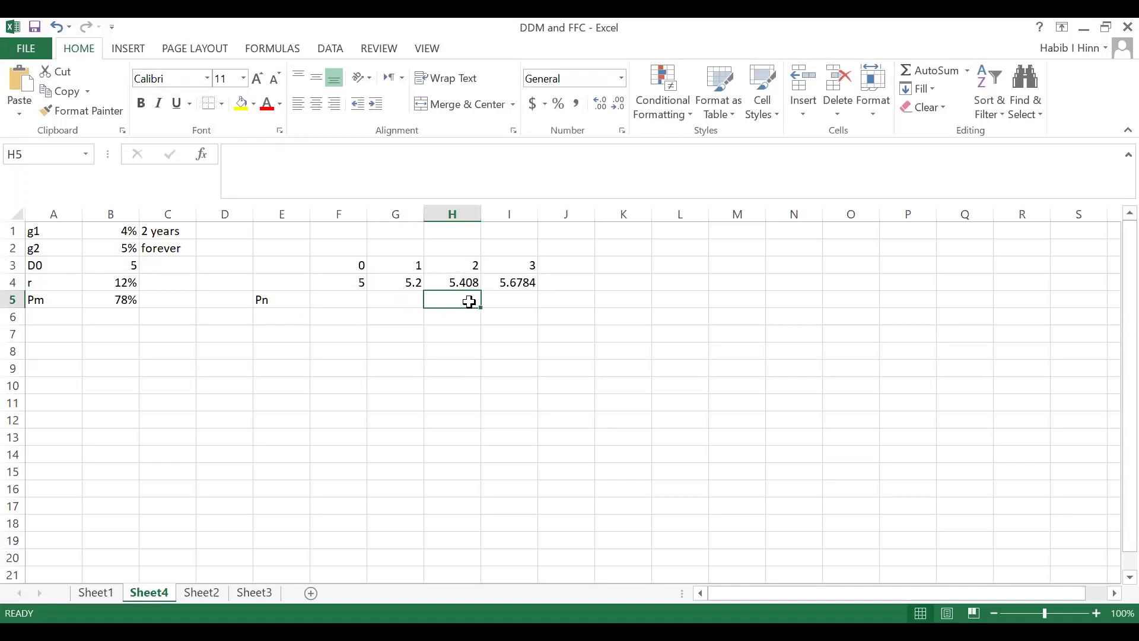
pyautogui.write('=')
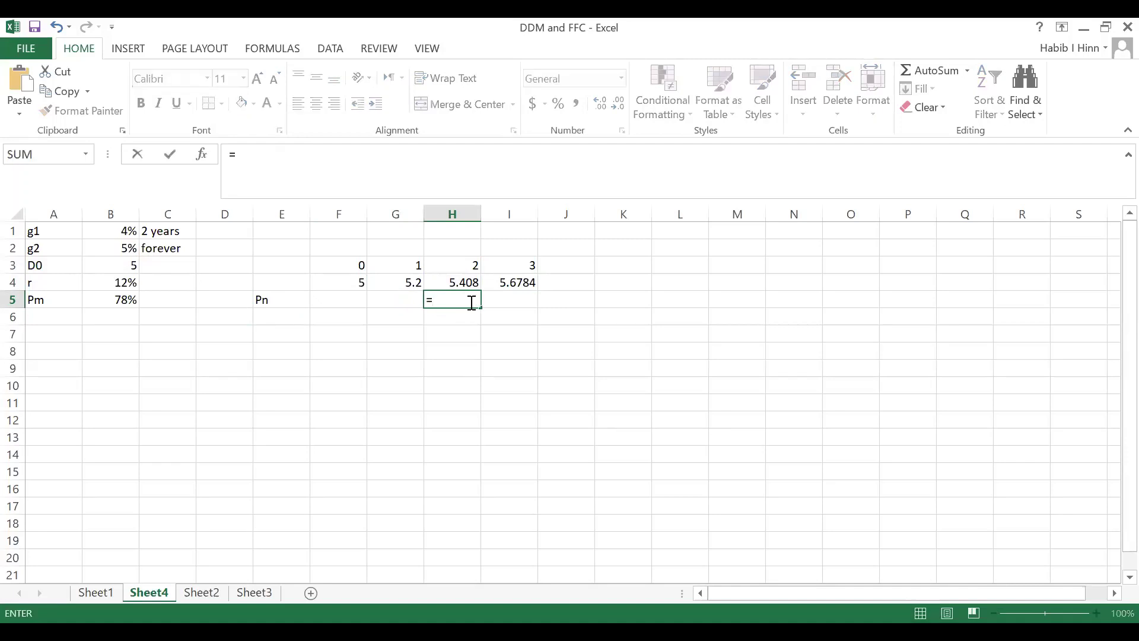
pyautogui.click(517, 282)
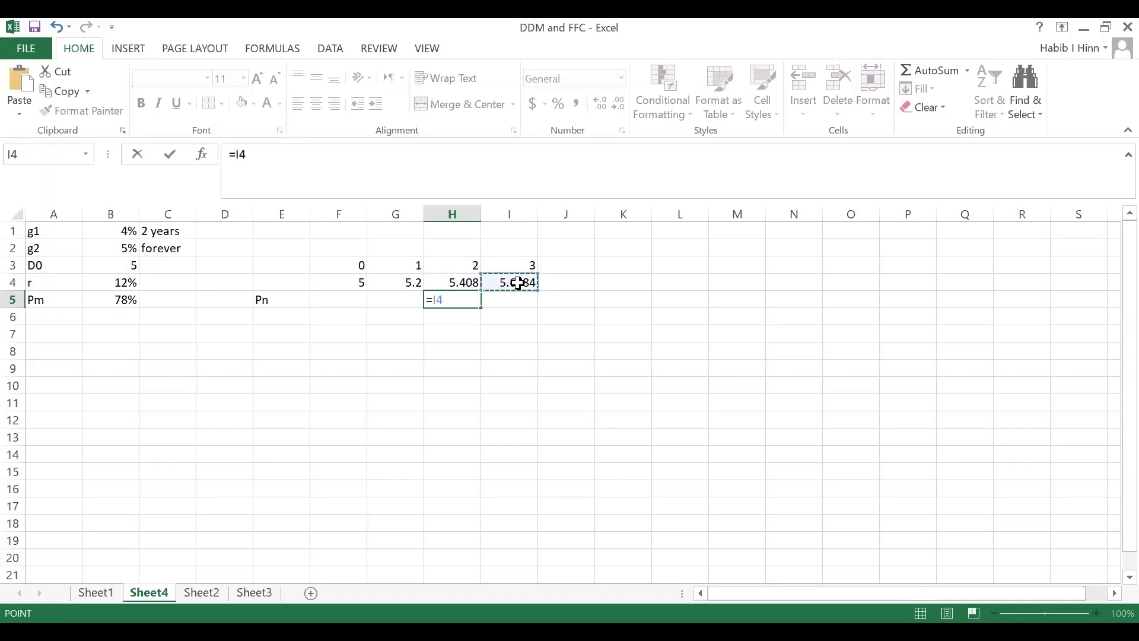
pyautogui.write('/(')
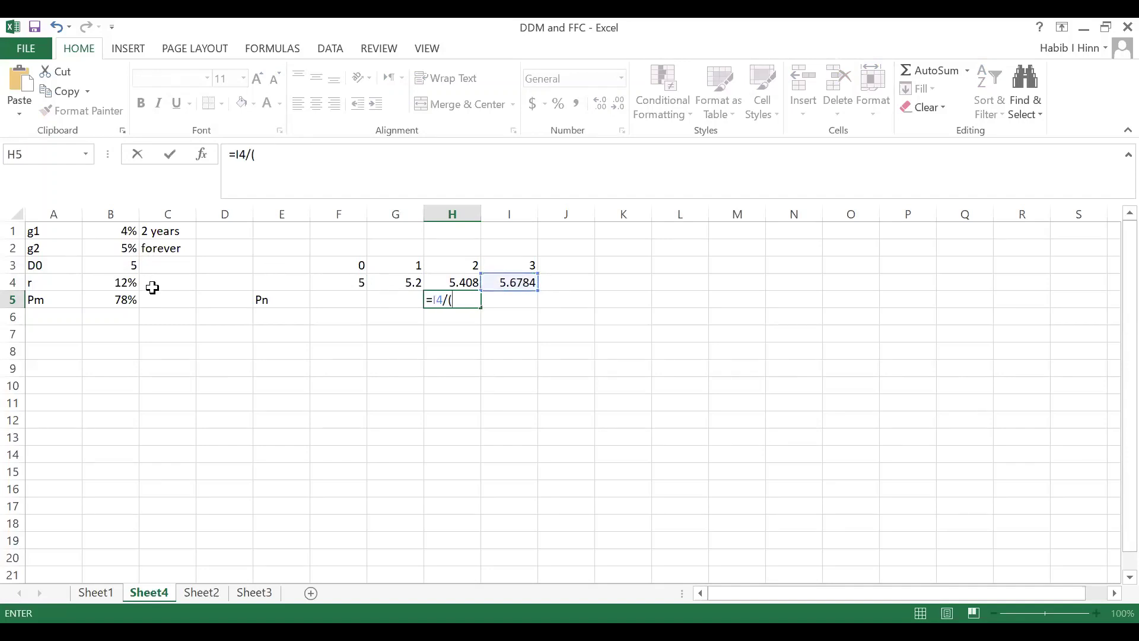
pyautogui.click(122, 281)
pyautogui.write('-')
pyautogui.click(124, 251)
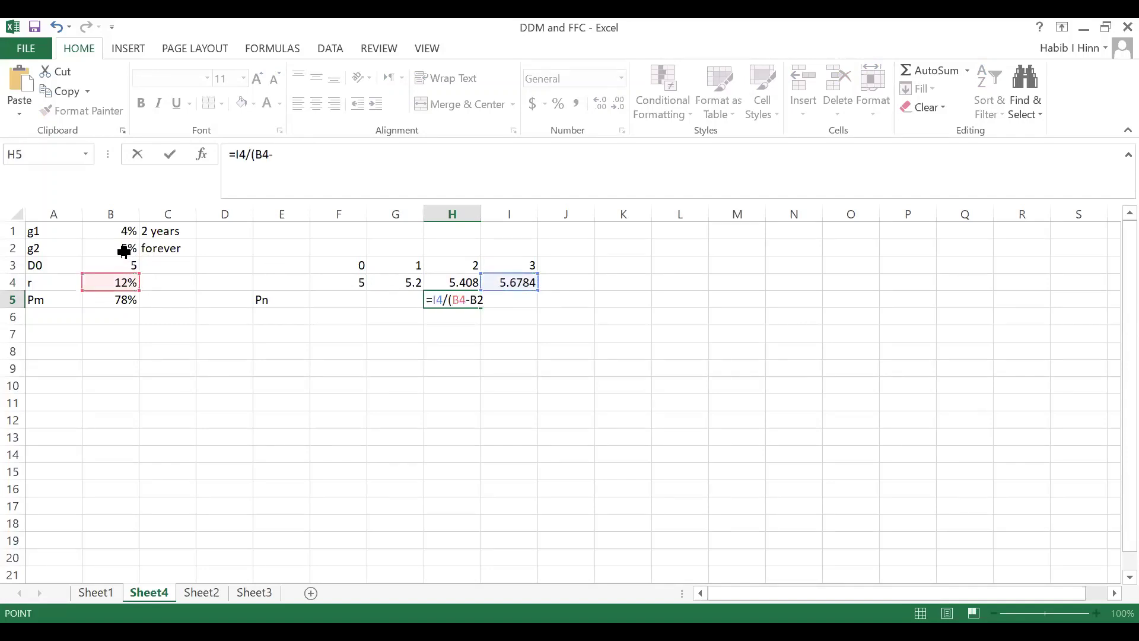
pyautogui.write(')')
pyautogui.press('Return')
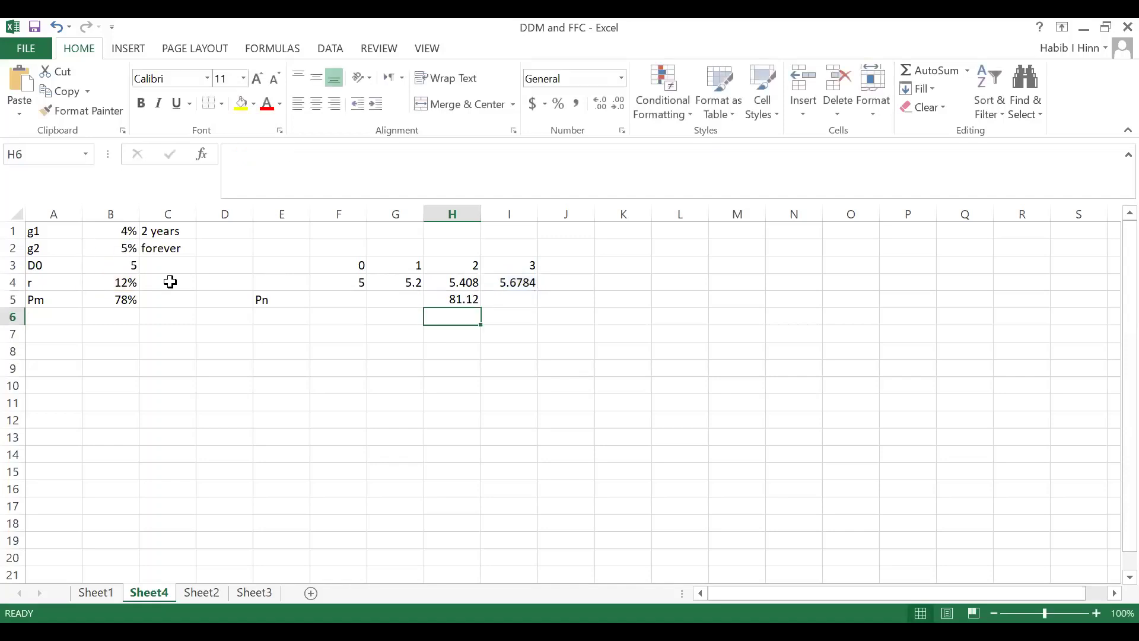
# Step: Add the row label Sum CF in E6 and total the year 0 cash flow in F6 with =F5+F4
pyautogui.click(273, 319)
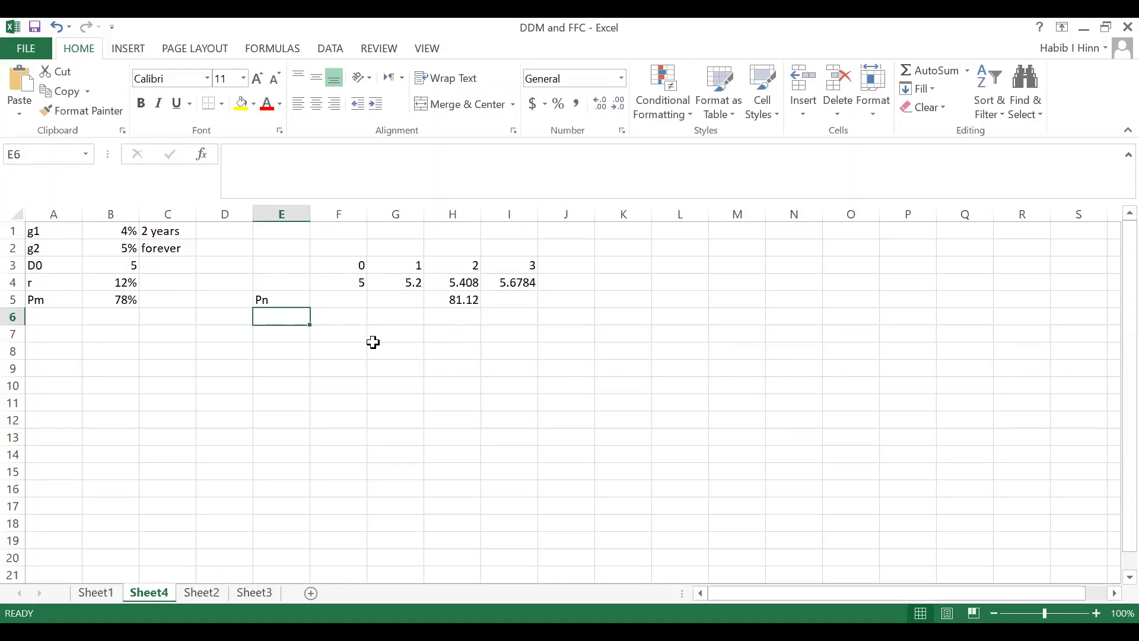
pyautogui.write('Sum CF')
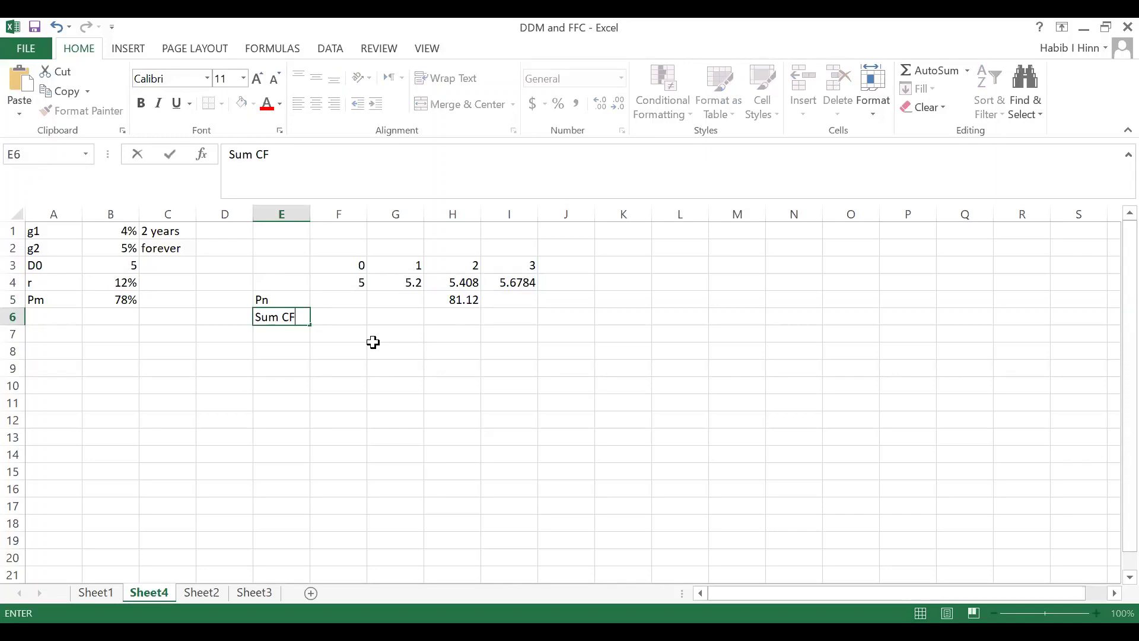
pyautogui.press('Tab')
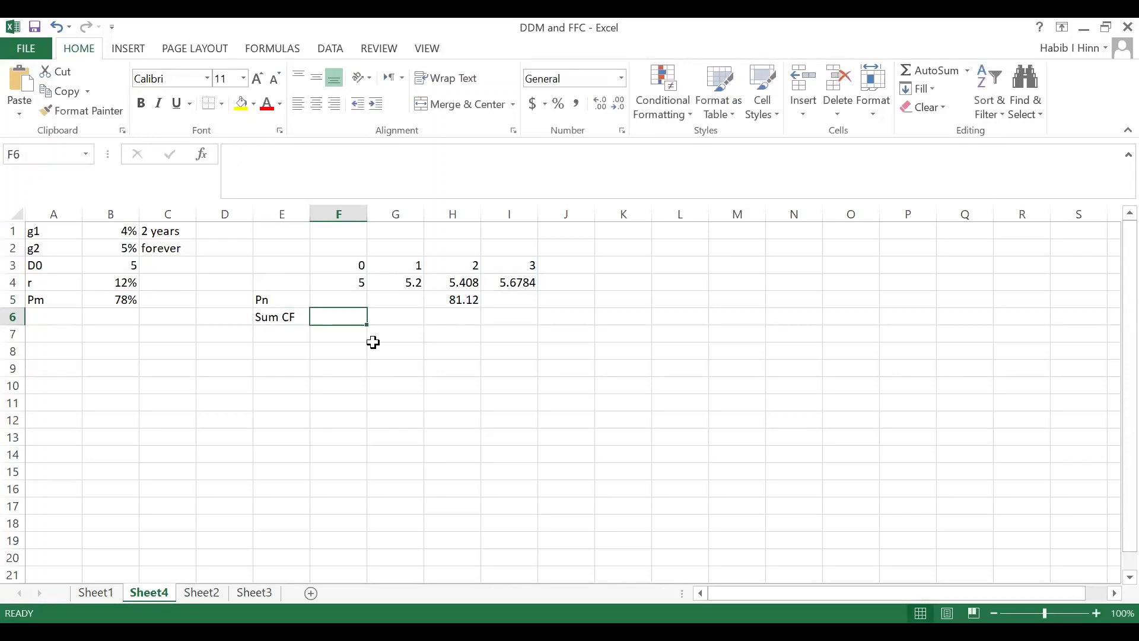
pyautogui.write('=')
pyautogui.press('Up')
pyautogui.write('=')
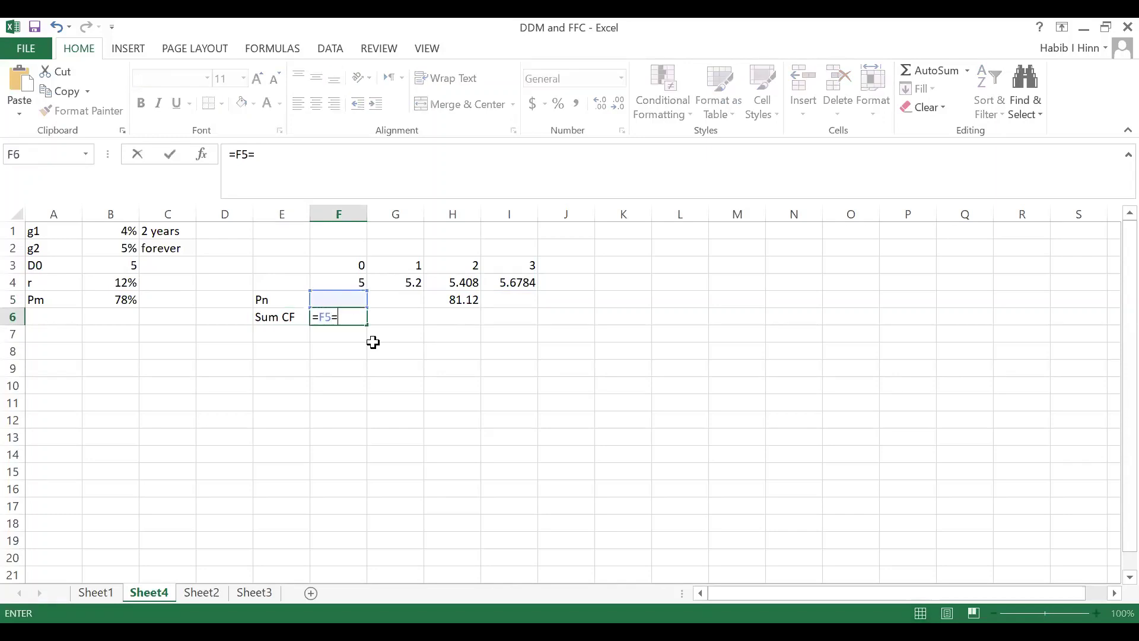
pyautogui.press('BackSpace')
pyautogui.write('+')
pyautogui.click(349, 280)
pyautogui.press('Return')
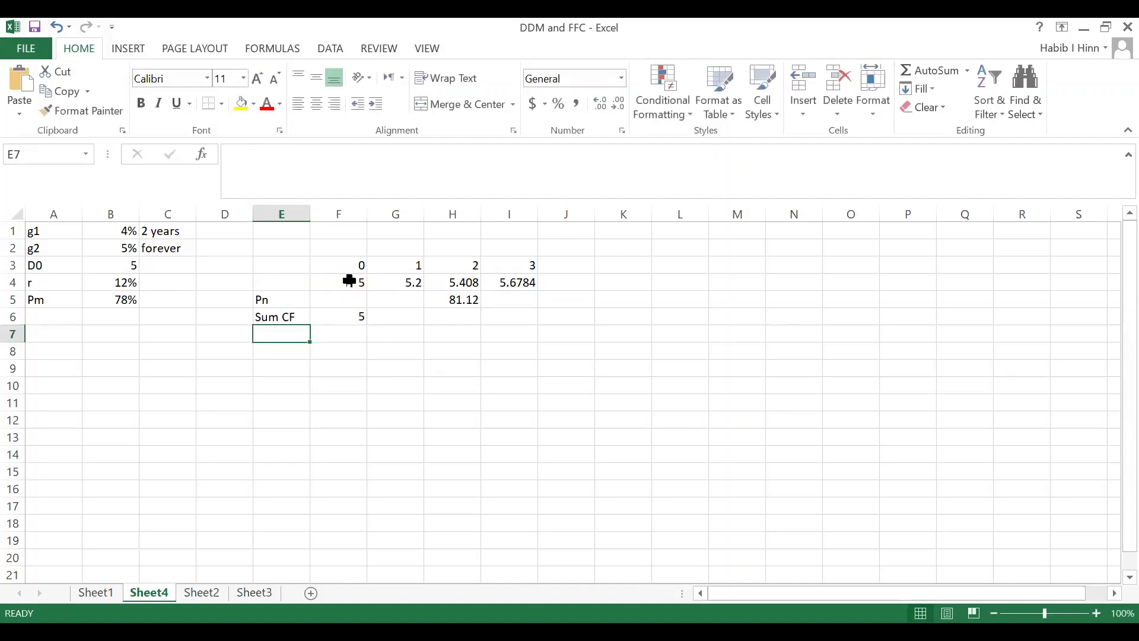
# Step: Fill the Sum CF formula from F6 across to H6, and clear the year 0 cell F6
pyautogui.click(357, 319)
pyautogui.moveTo(358, 329); pyautogui.dragTo(472, 323)
pyautogui.click(351, 320)
pyautogui.press('Delete')
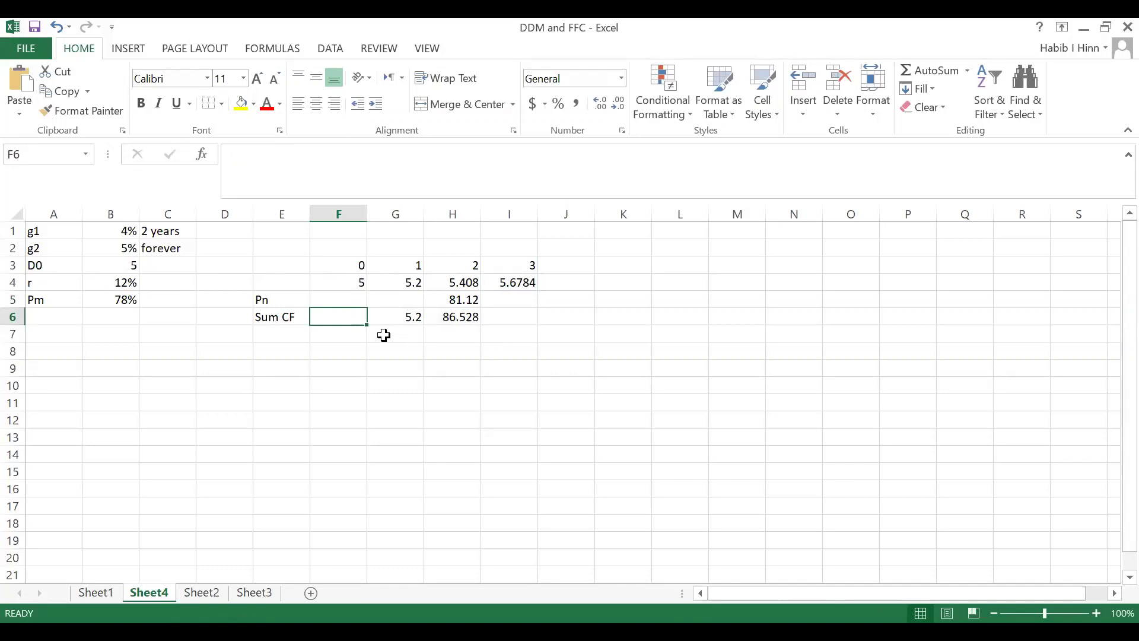
# Step: Add the row label PV (CF) in E7 and discount the year 1 cash flow in G7 with =G6/(1.12)
pyautogui.click(295, 333)
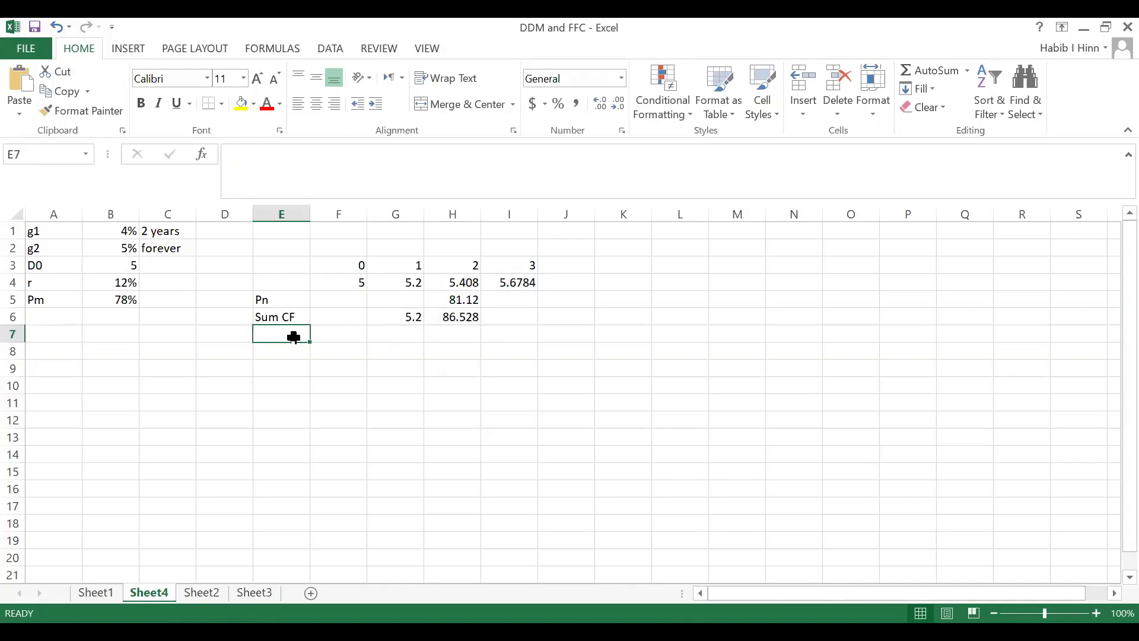
pyautogui.write('PV (CF')
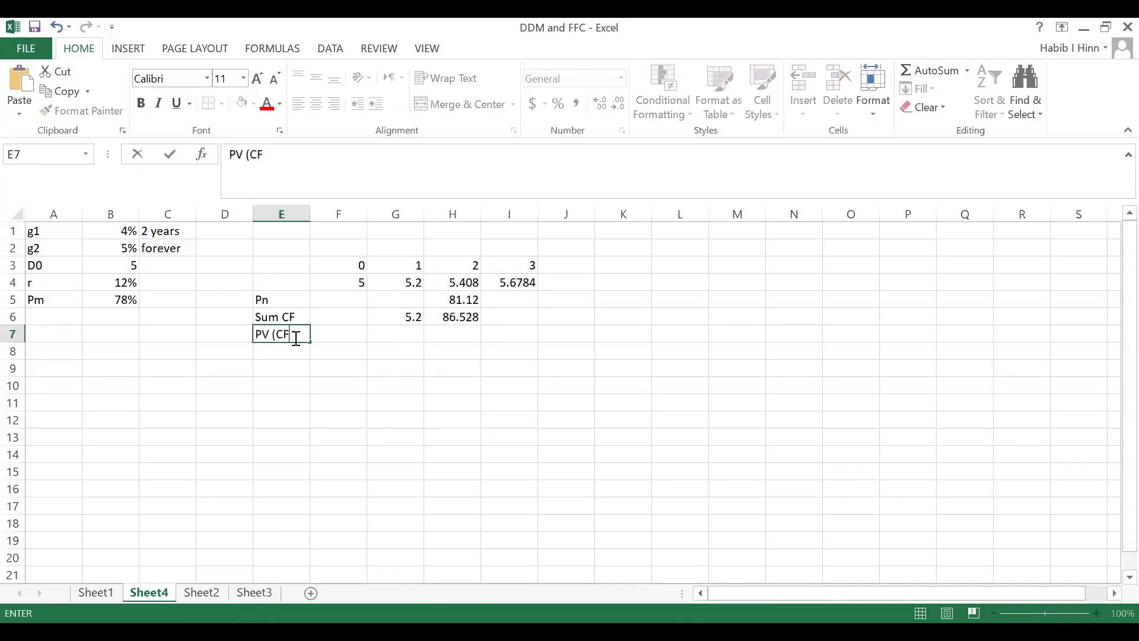
pyautogui.write(')')
pyautogui.press('Return')
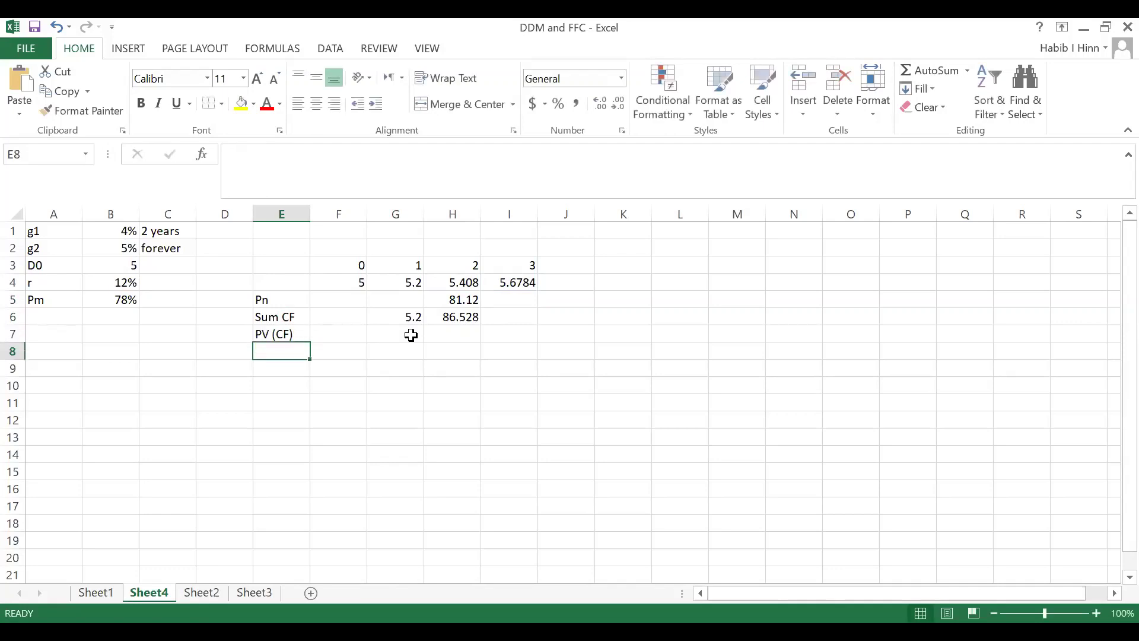
pyautogui.click(411, 335)
pyautogui.write('=')
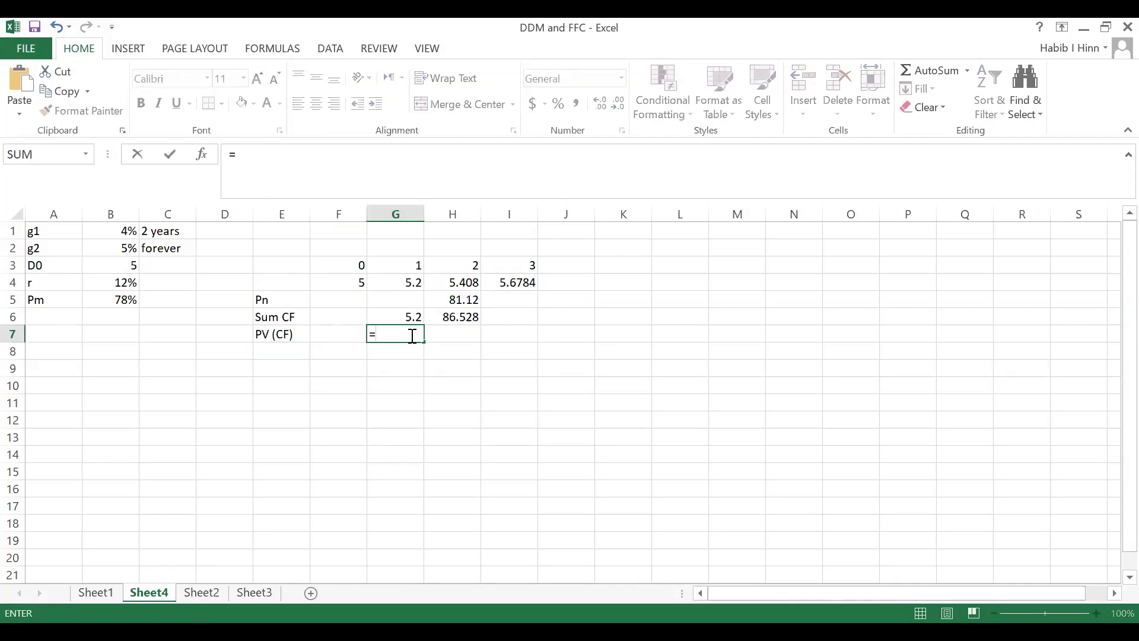
pyautogui.press('Up')
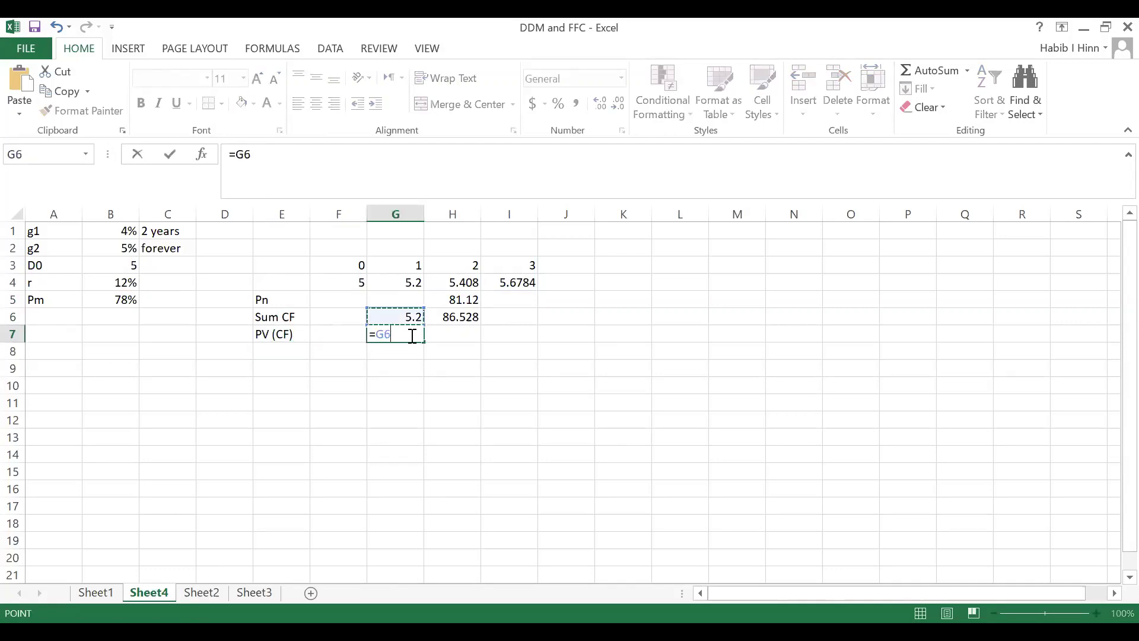
pyautogui.write('/(1.12)')
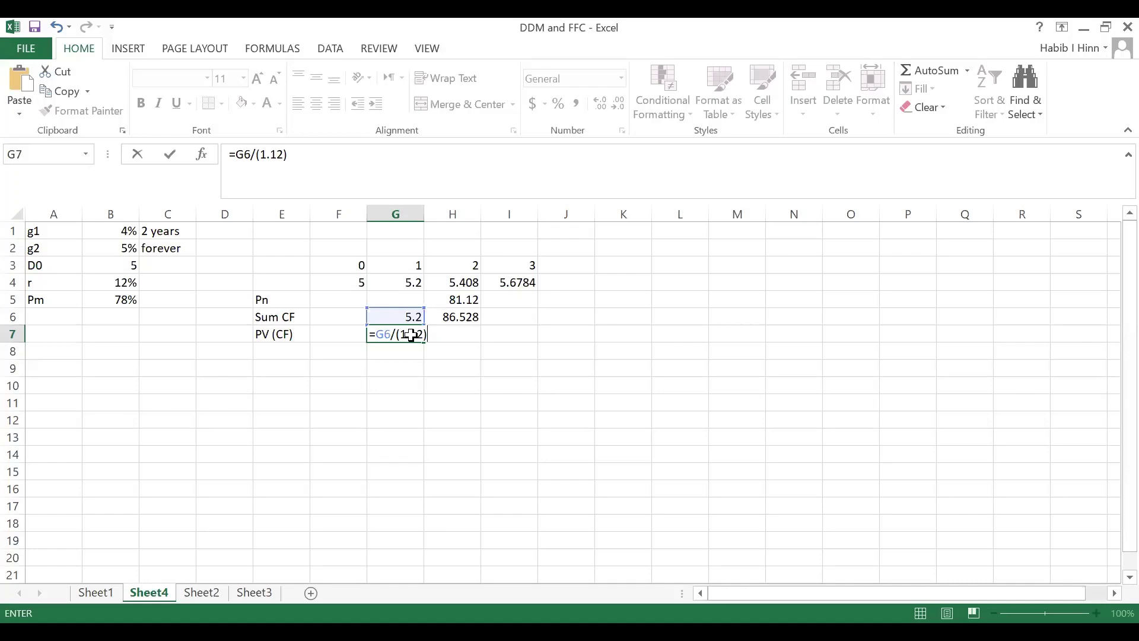
pyautogui.press('Return')
# Step: Discount the year 2 cash flow in H7 with the formula =H6/(1.12^H3)
pyautogui.click(449, 335)
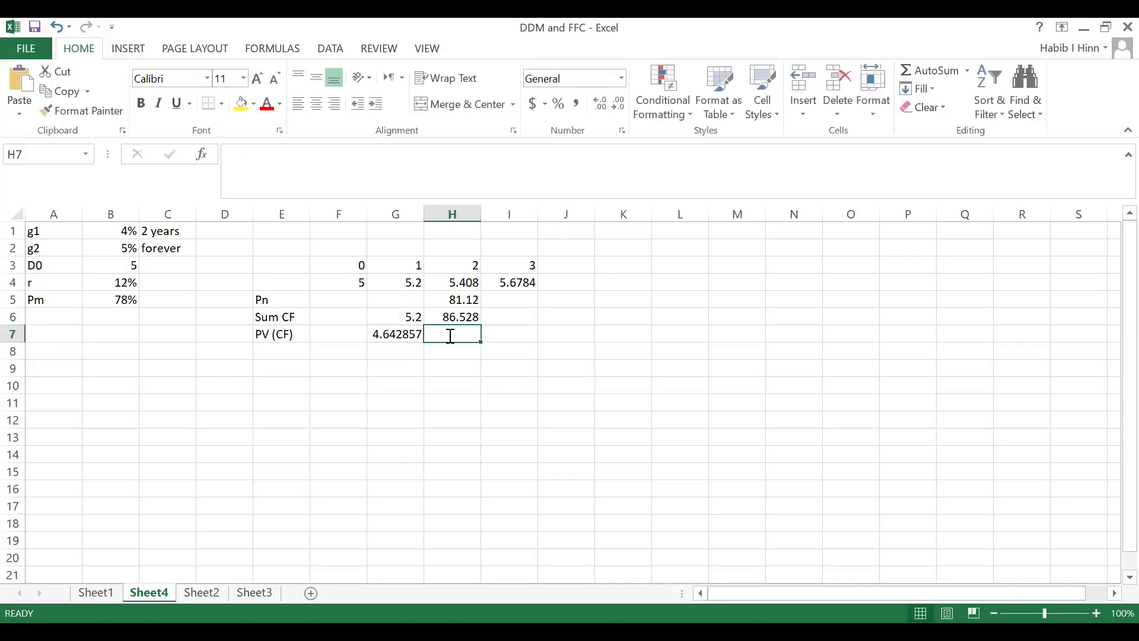
pyautogui.write('=')
pyautogui.press('Up')
pyautogui.write('/')
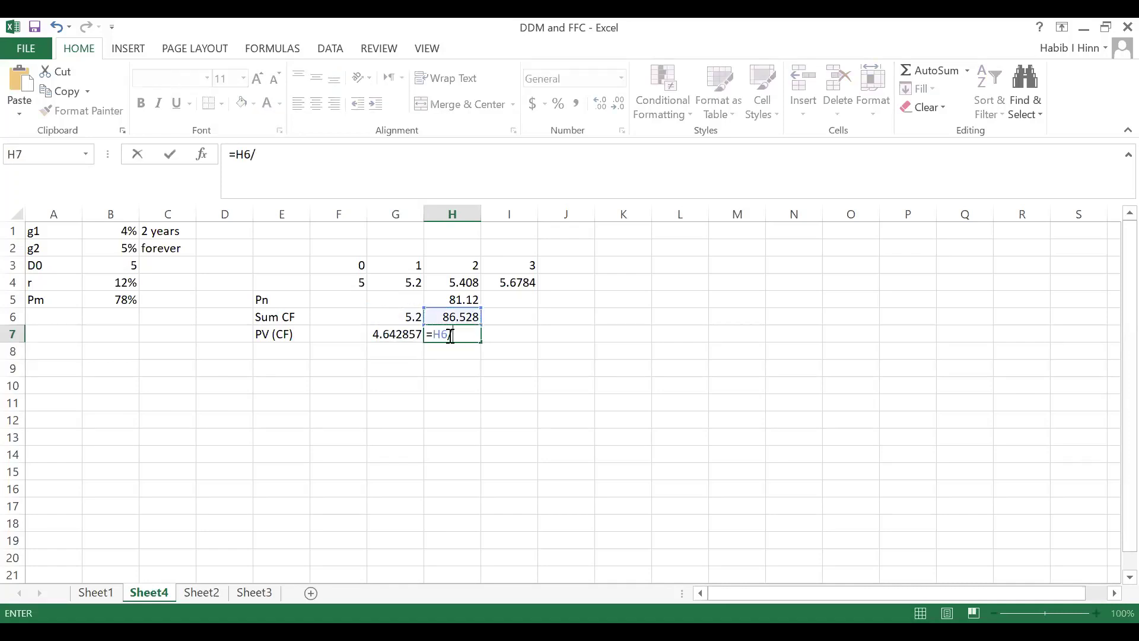
pyautogui.write('(1.12^')
pyautogui.click(459, 264)
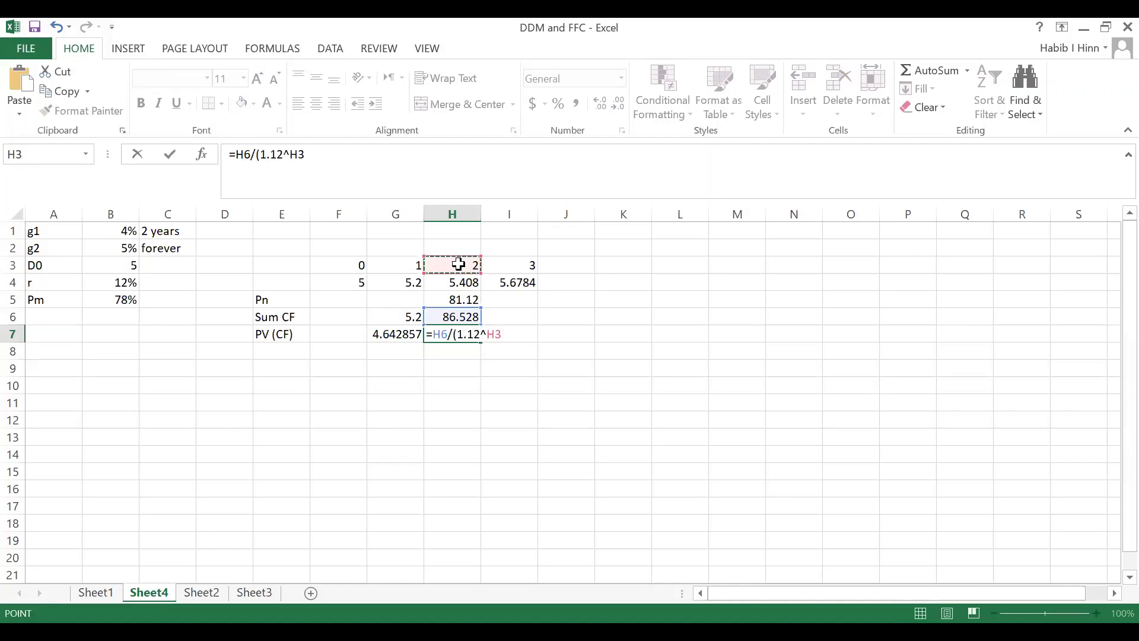
pyautogui.press('Return')
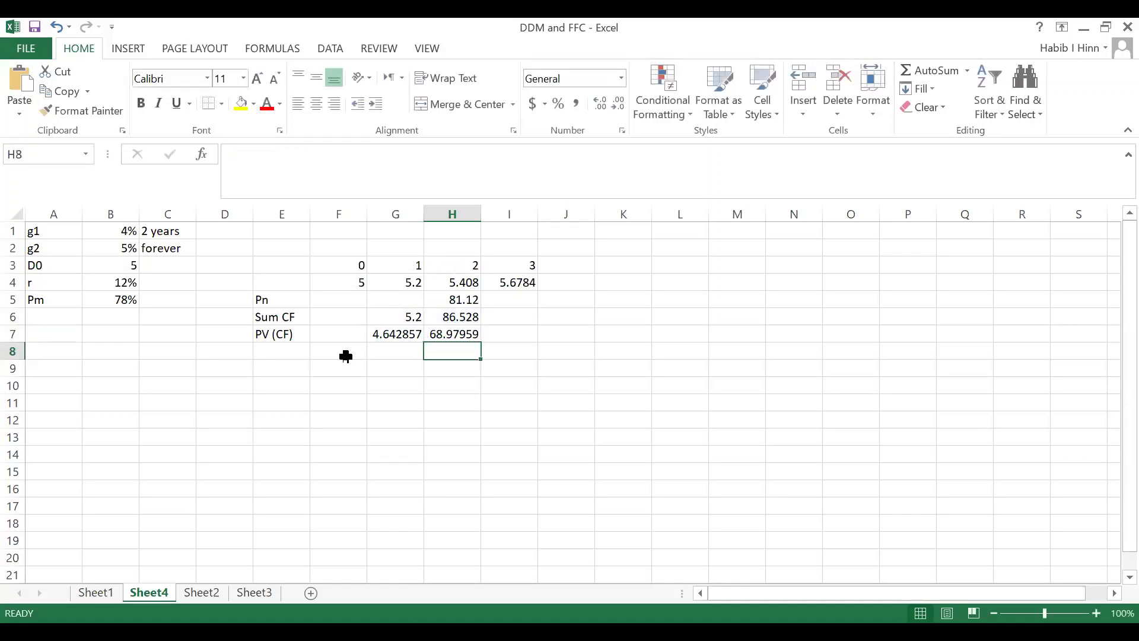
# Step: Add the label P0 in E9 and calculate the stock's present price in F9 with =SUM(G7:H7)
pyautogui.click(283, 369)
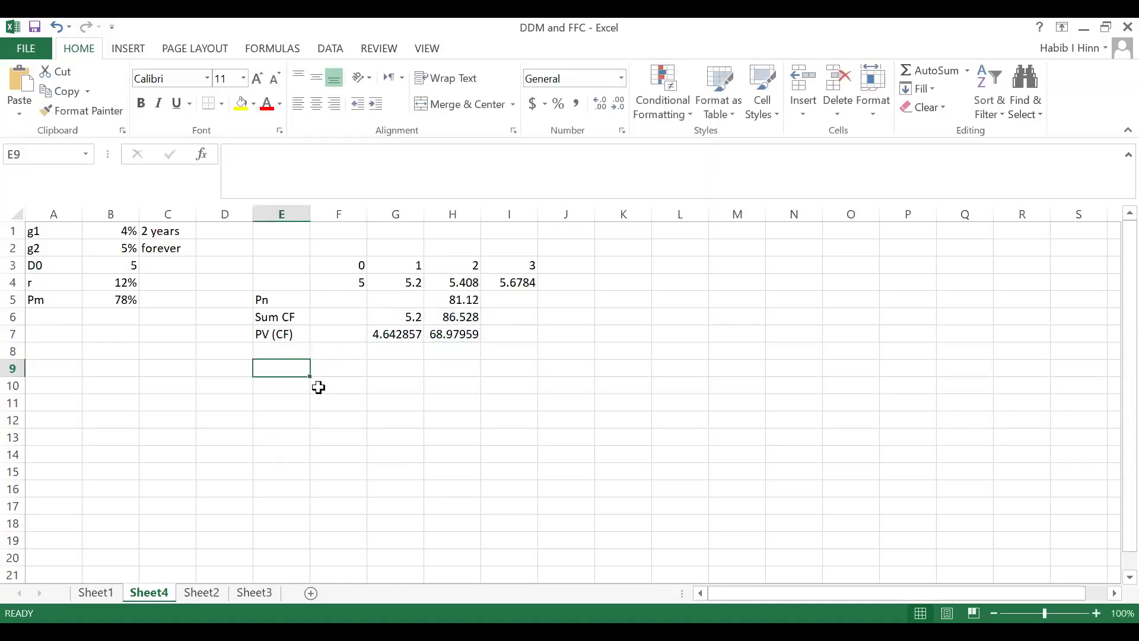
pyautogui.write('P0')
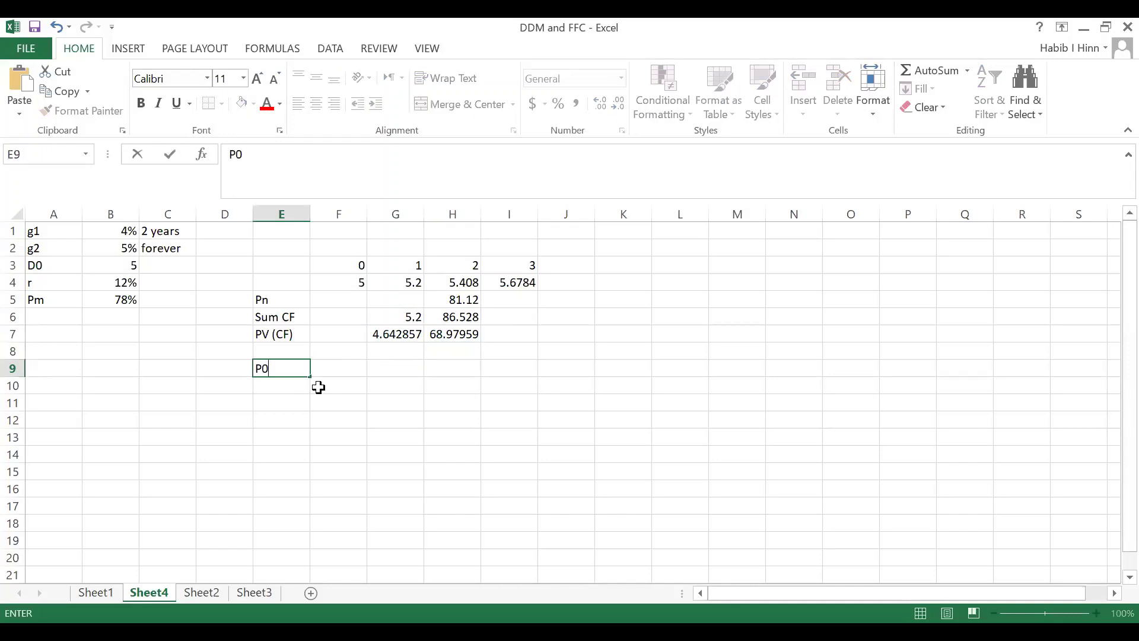
pyautogui.press('Tab')
pyautogui.write('=')
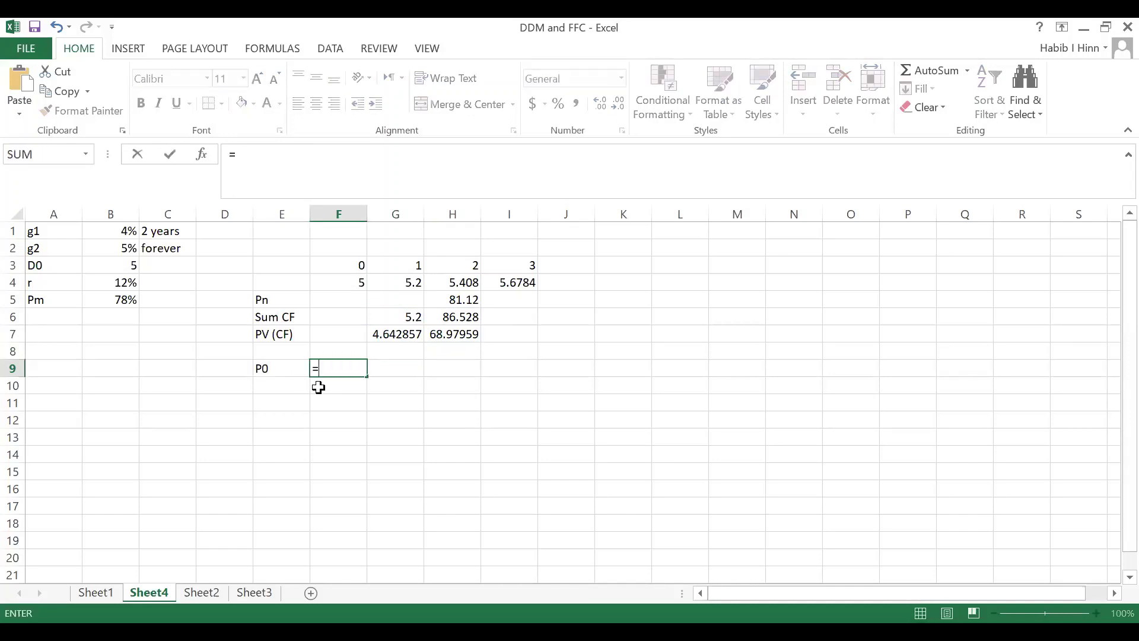
pyautogui.write('SUM(')
pyautogui.click(423, 334)
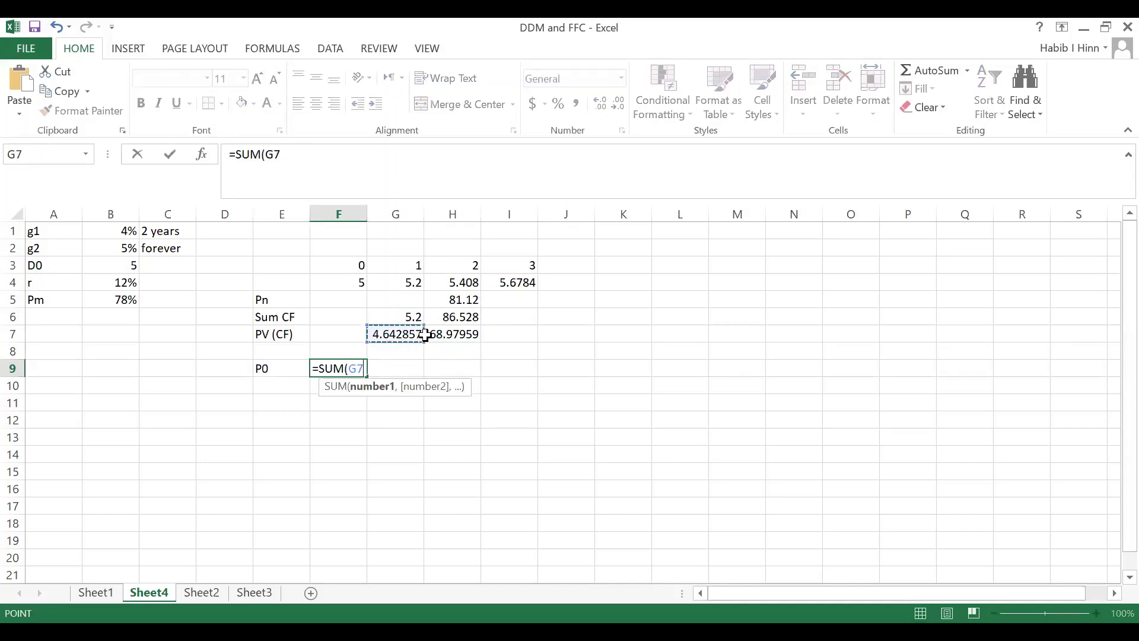
pyautogui.moveTo(425, 335); pyautogui.dragTo(445, 333)
pyautogui.press('Return')
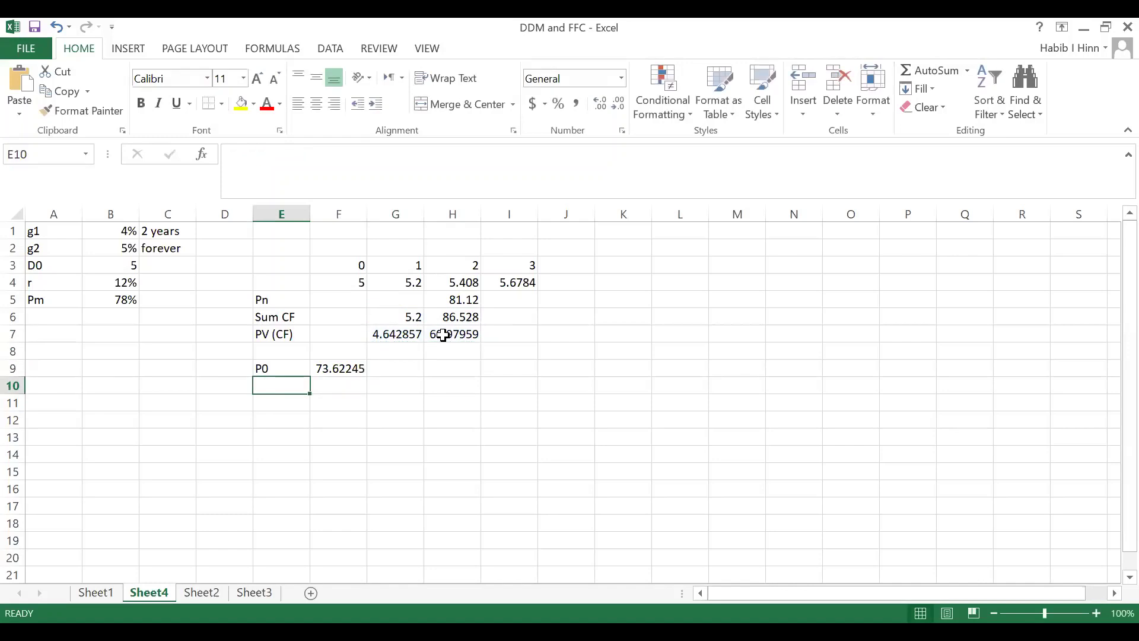
pyautogui.click(352, 366)
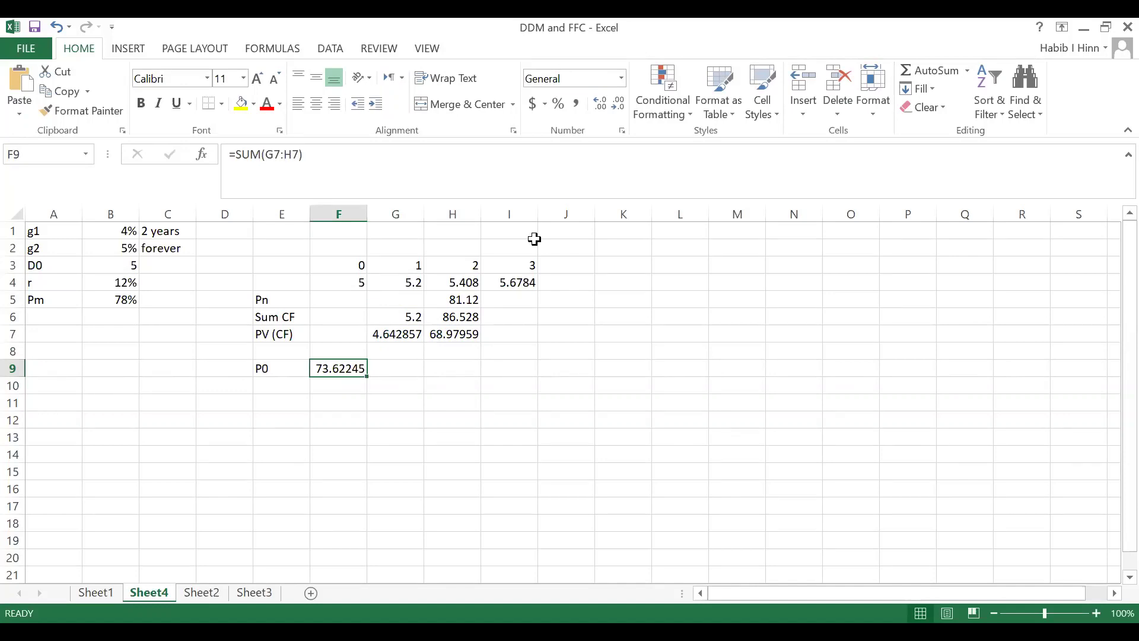
# Step: Change the market price Pm in B5 to the dollar Accounting format and set its value to 78
pyautogui.click(110, 299)
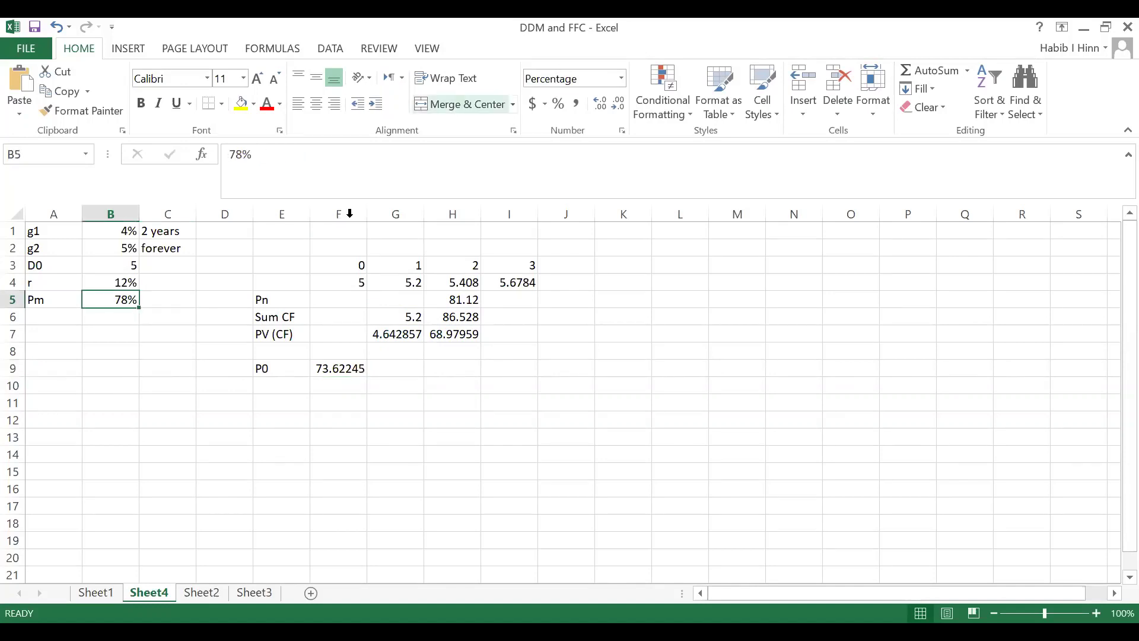
pyautogui.click(532, 104)
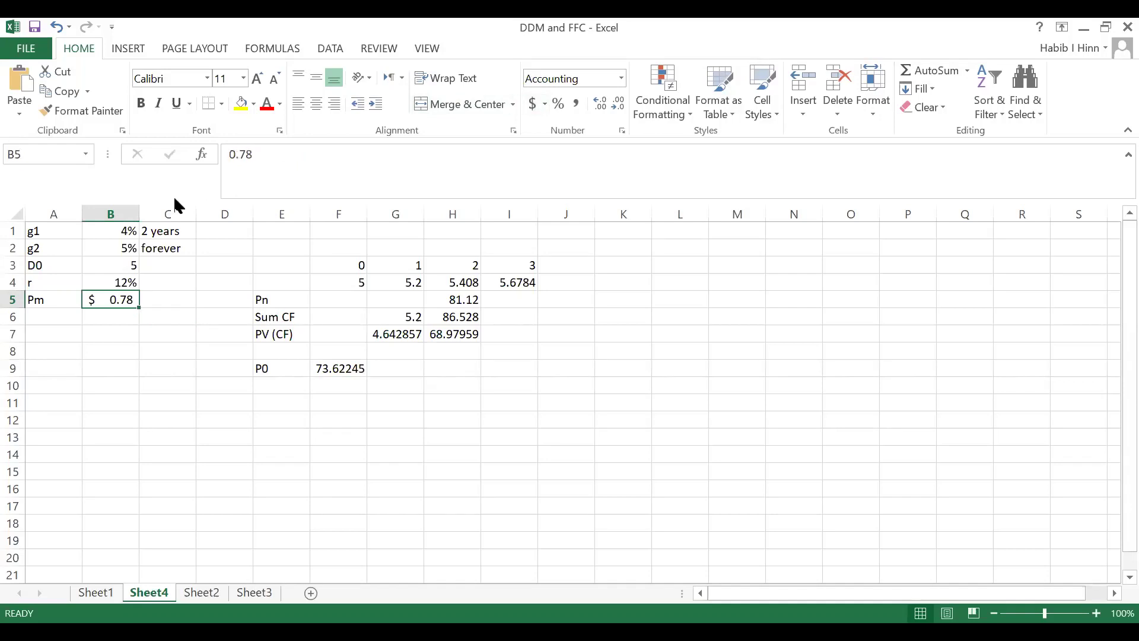
pyautogui.press('F2')
pyautogui.press('BackSpace')
pyautogui.press('BackSpace')
pyautogui.press('BackSpace')
pyautogui.press('BackSpace')
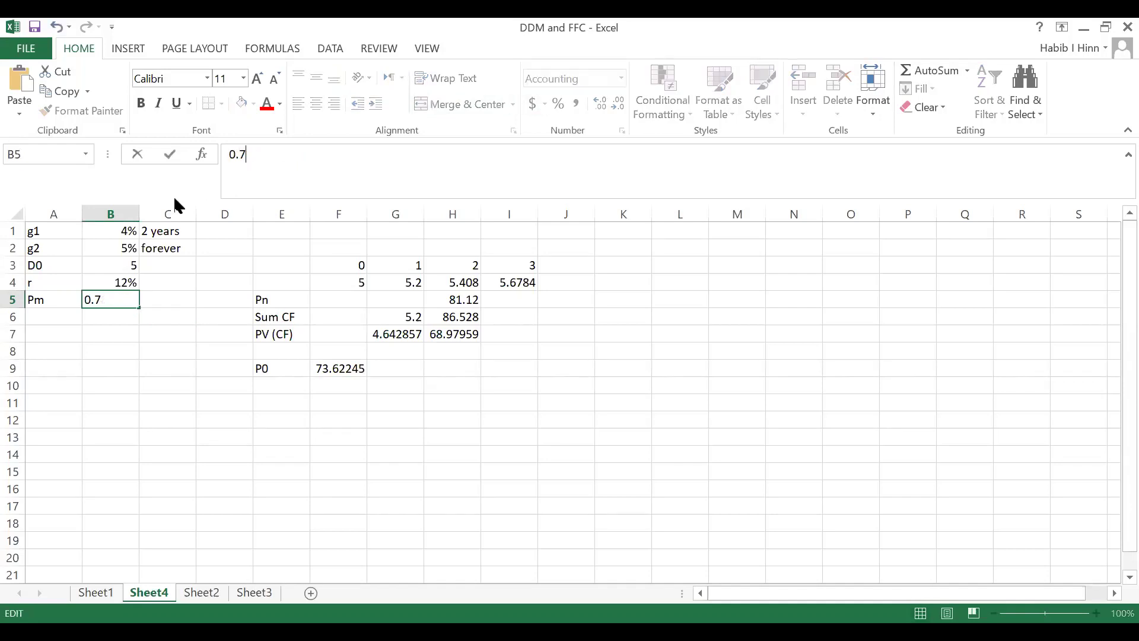
pyautogui.write('78')
pyautogui.press('Return')
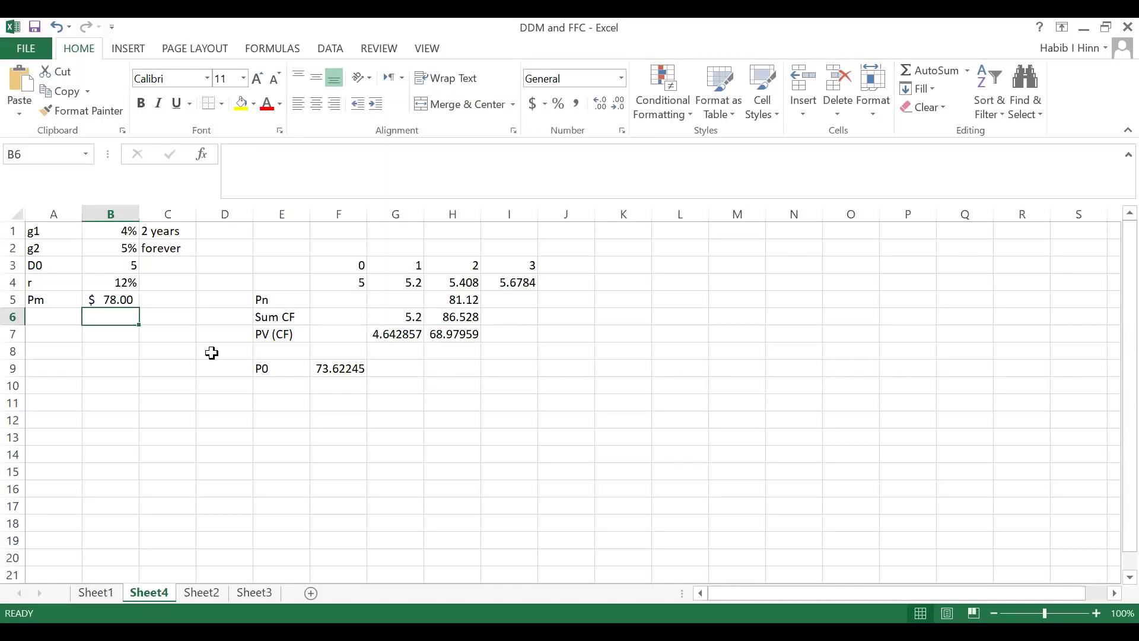
# Step: Enter the valuation rule Pm > P0 in C12 with the verdict Overvalued in D12
pyautogui.click(159, 424)
pyautogui.write('Pm')
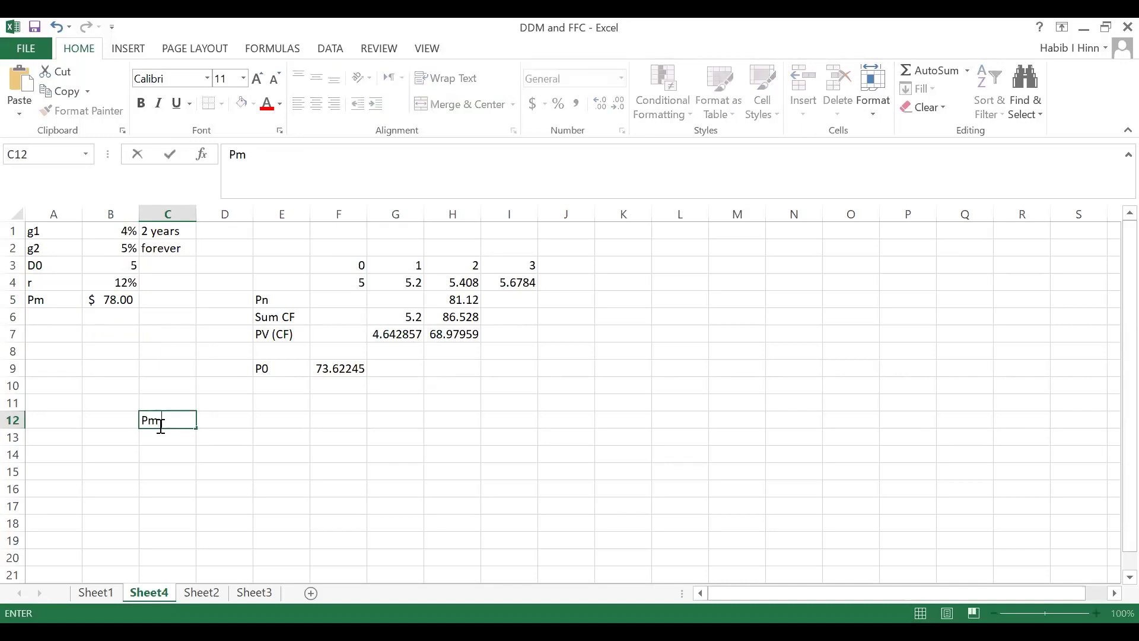
pyautogui.write('> P0')
pyautogui.press('Tab')
pyautogui.write('O')
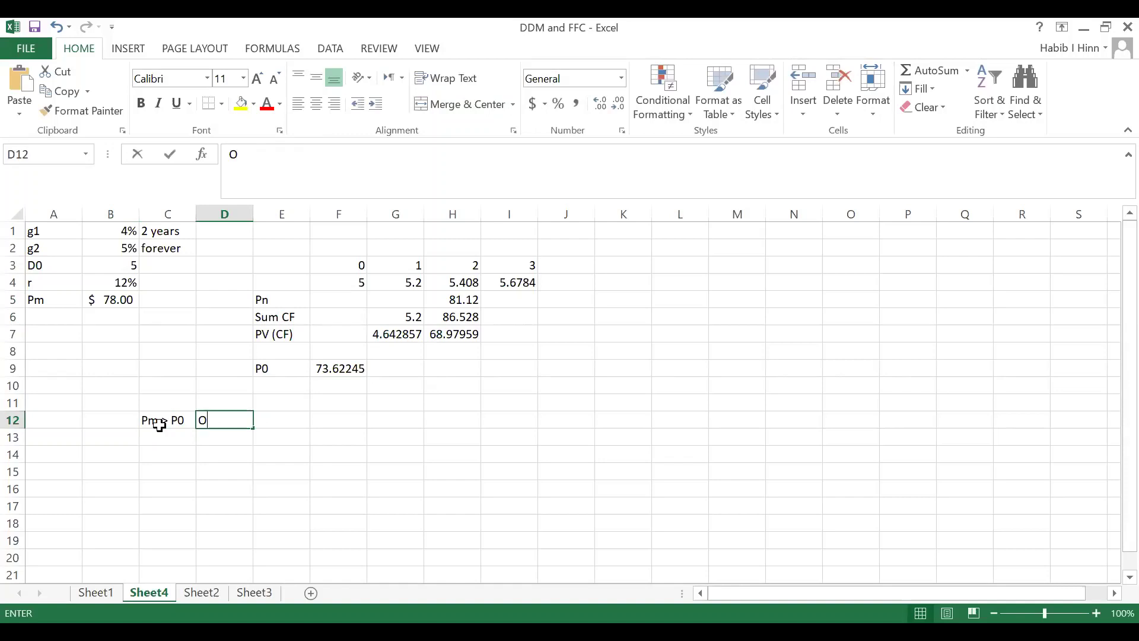
pyautogui.write('vervalued')
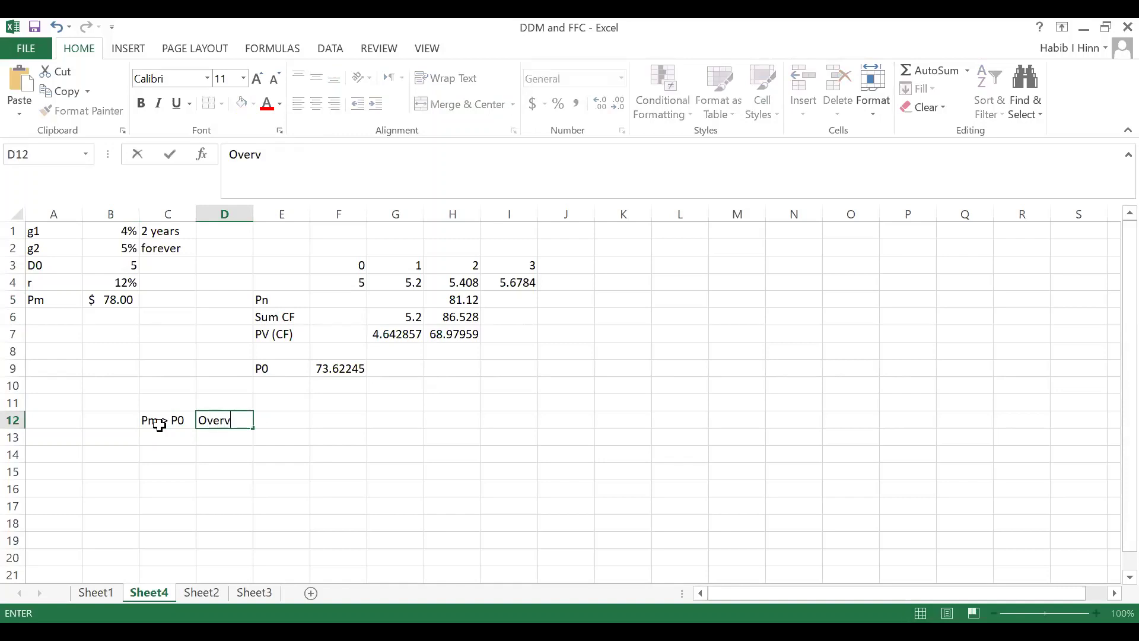
pyautogui.press('Return')
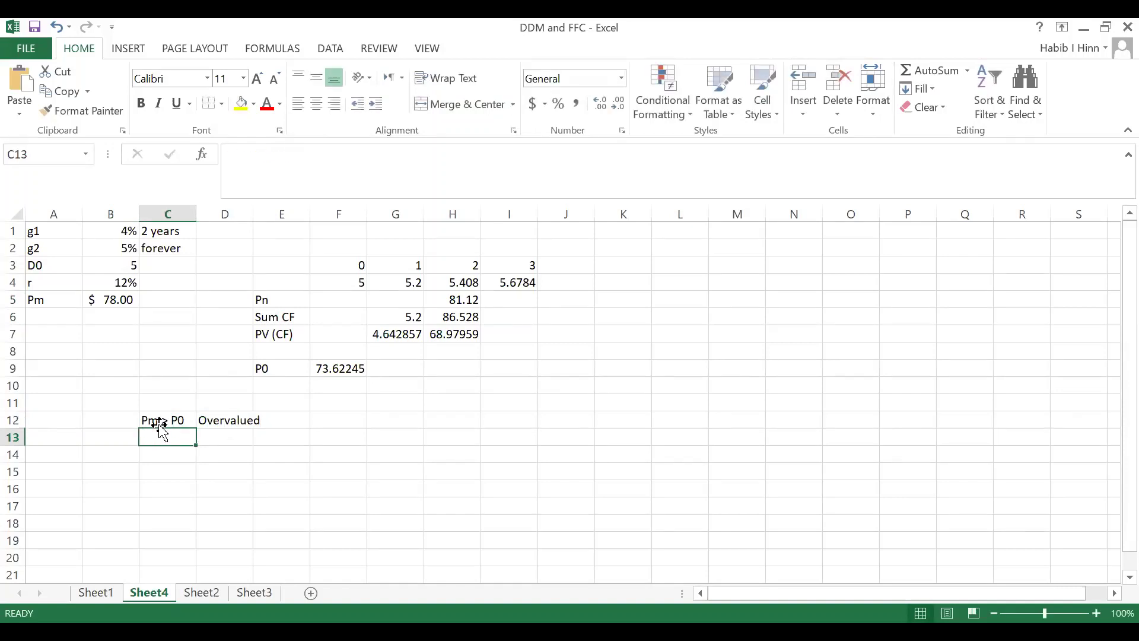
# Step: Enter the valuation rule Pm < P0 in C13 with the verdict Undervalued in D13
pyautogui.write('Pm')
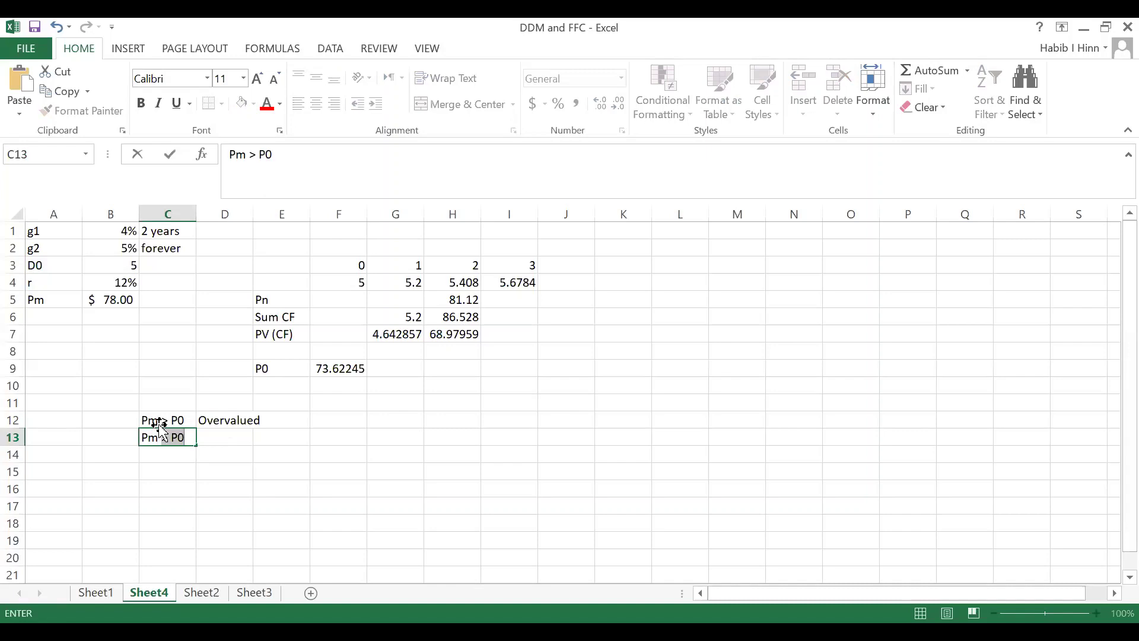
pyautogui.write(' < P0')
pyautogui.press('Tab')
pyautogui.write('Undervalued')
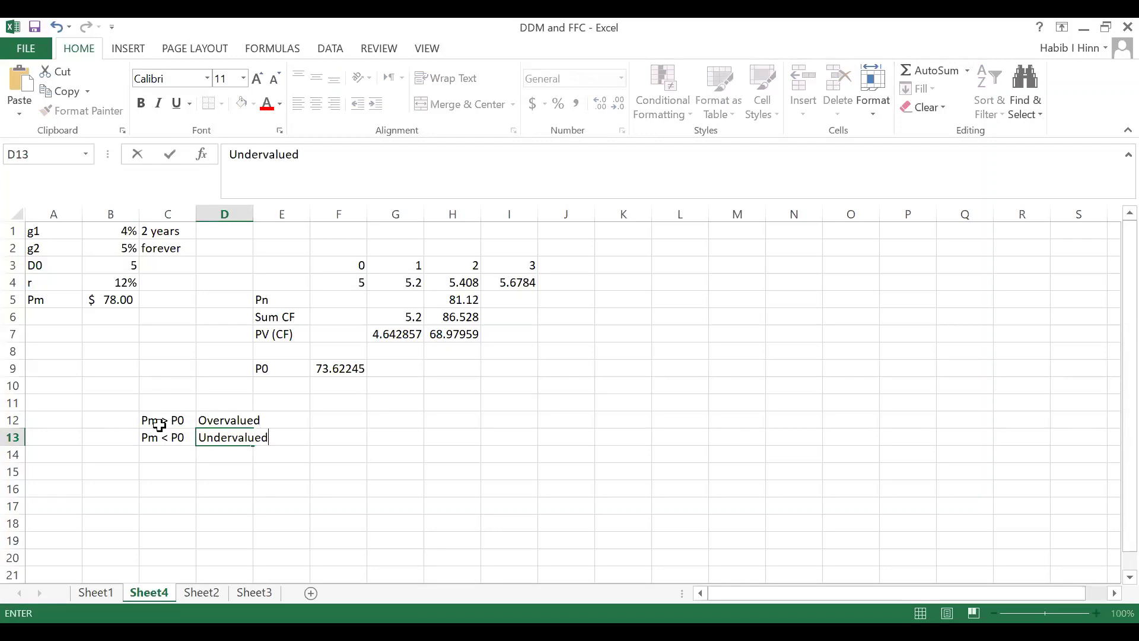
pyautogui.press('Return')
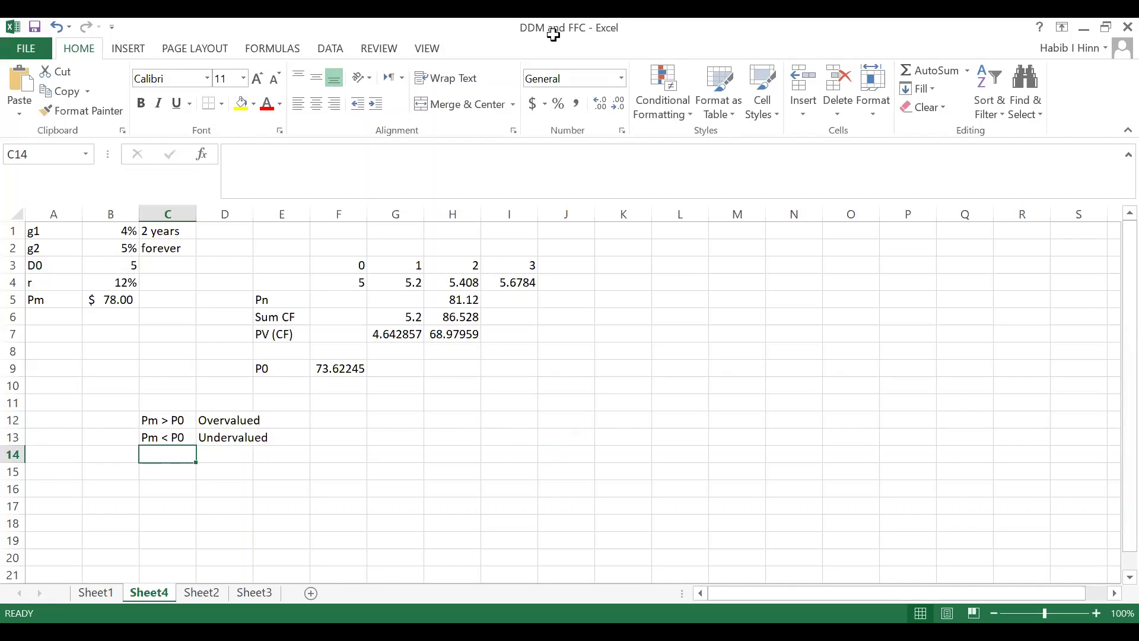
# Step: Enter the valuation rule Pm = P0 in C14 with the verdict Fairly valued in D14
pyautogui.hotkey('alt', 'Tab')
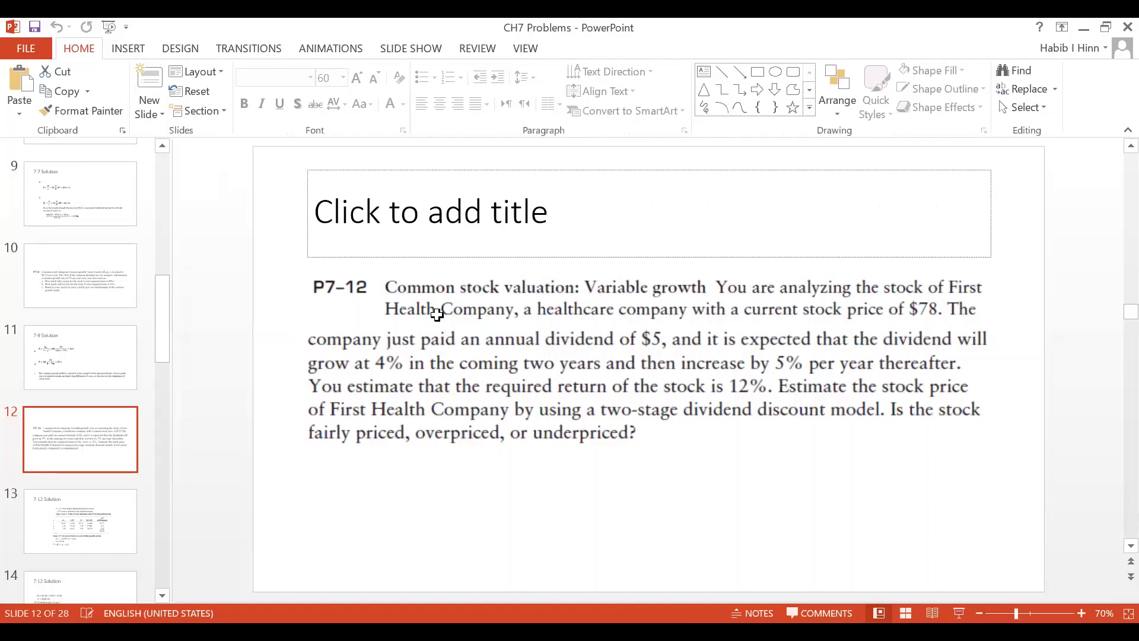
pyautogui.hotkey('alt', 'Tab')
pyautogui.write('P')
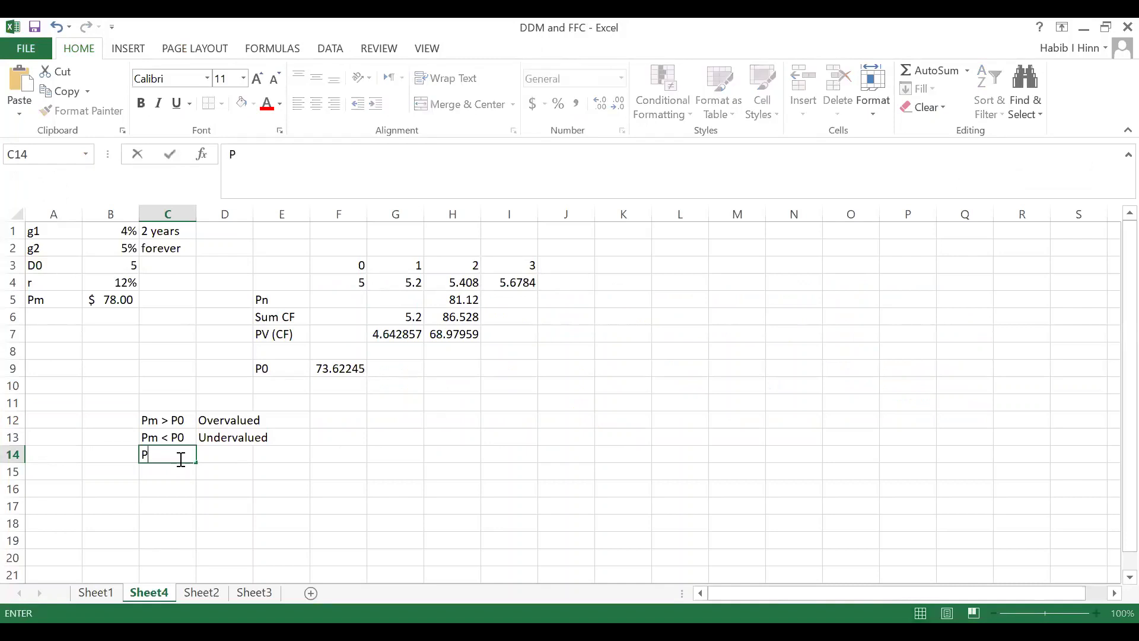
pyautogui.write('m = P0')
pyautogui.press('Tab')
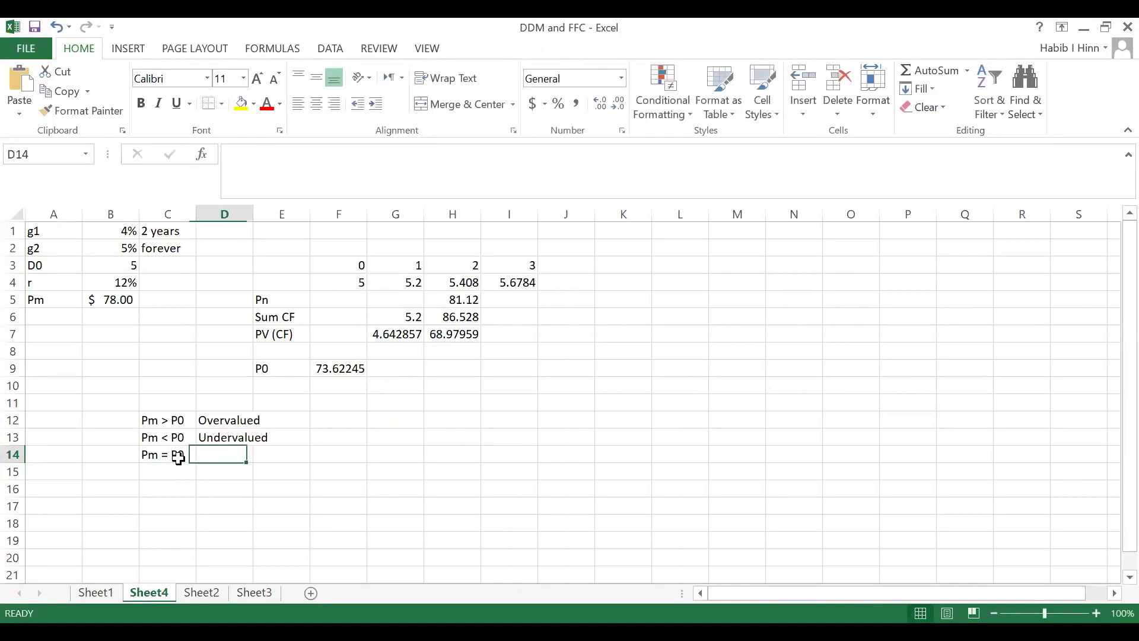
pyautogui.write('Fai')
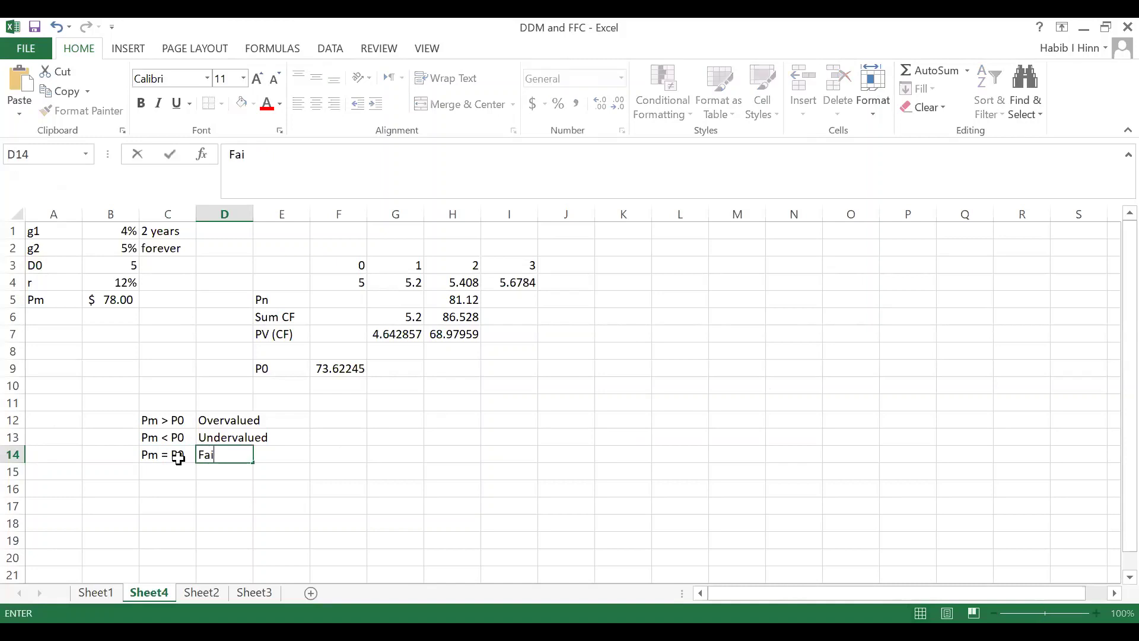
pyautogui.write('rly valued')
pyautogui.press('Return')
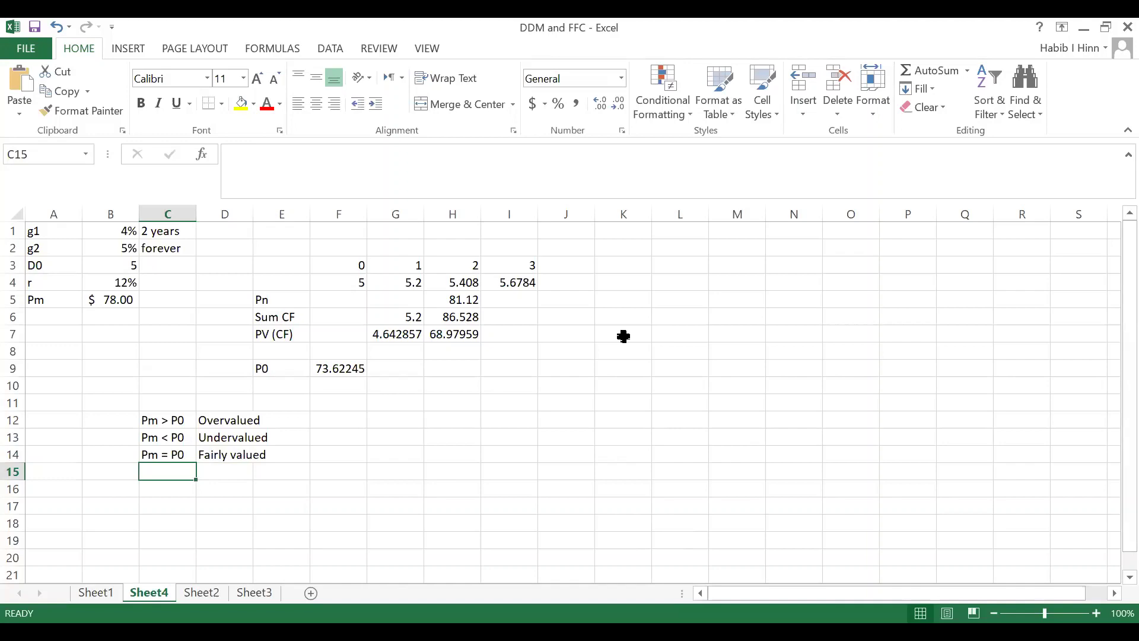
# Step: Switch to the CH7 Problems presentation in PowerPoint and show problem P7-14 on slide 15, passing the 7-12 solution slides
pyautogui.hotkey('alt', 'Tab')
pyautogui.scroll(-3, 86, 434)
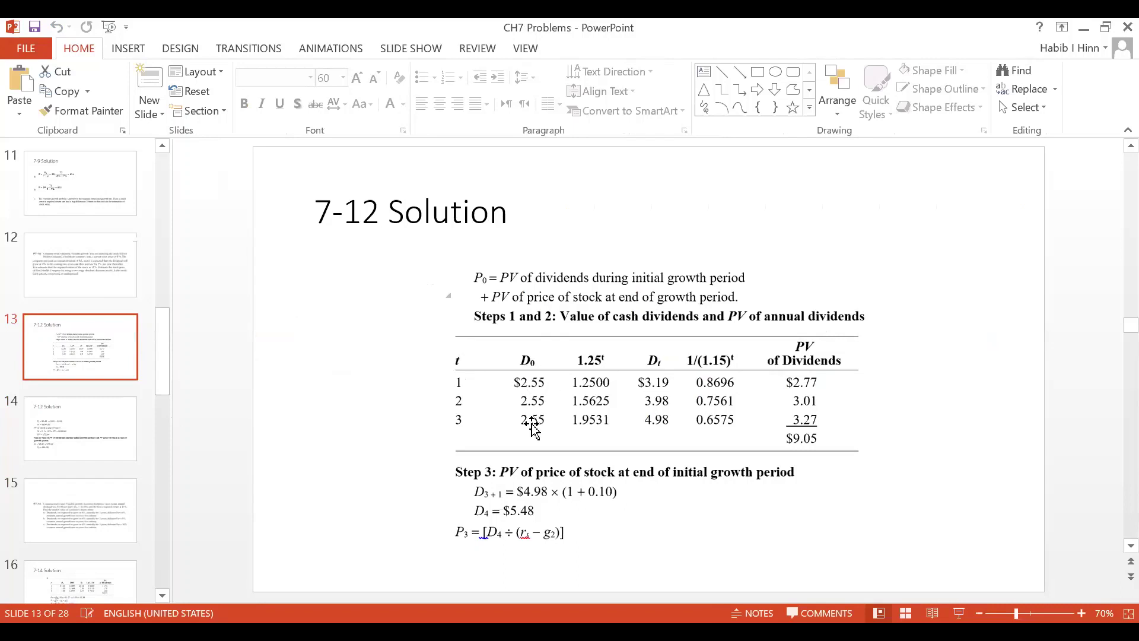
pyautogui.click(116, 421)
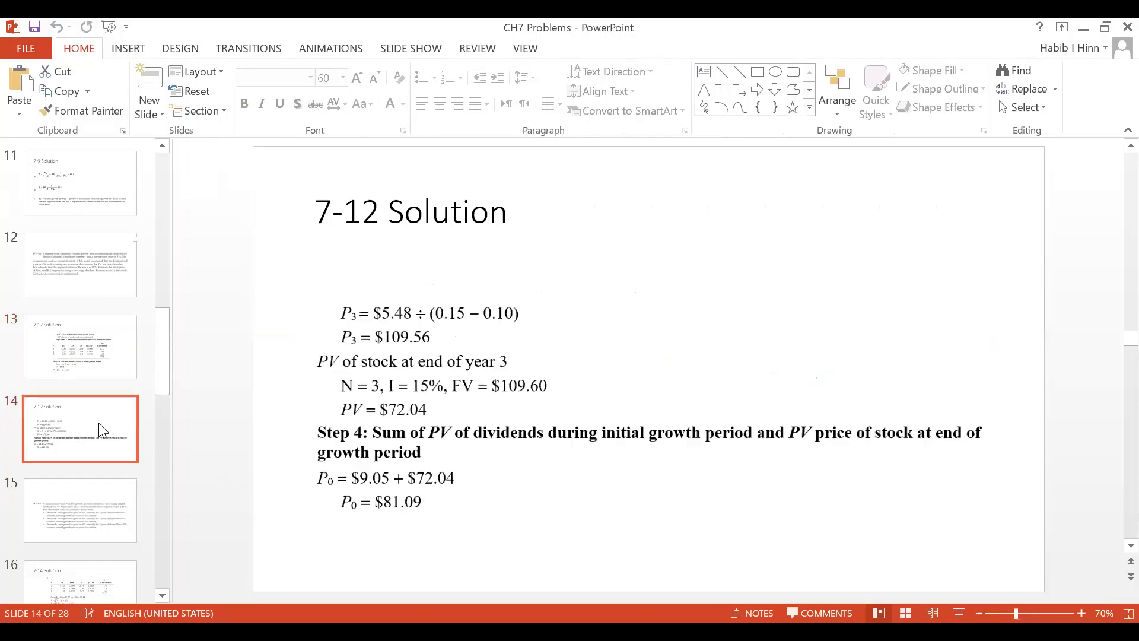
pyautogui.click(90, 506)
pyautogui.scroll(-1, 90, 435)
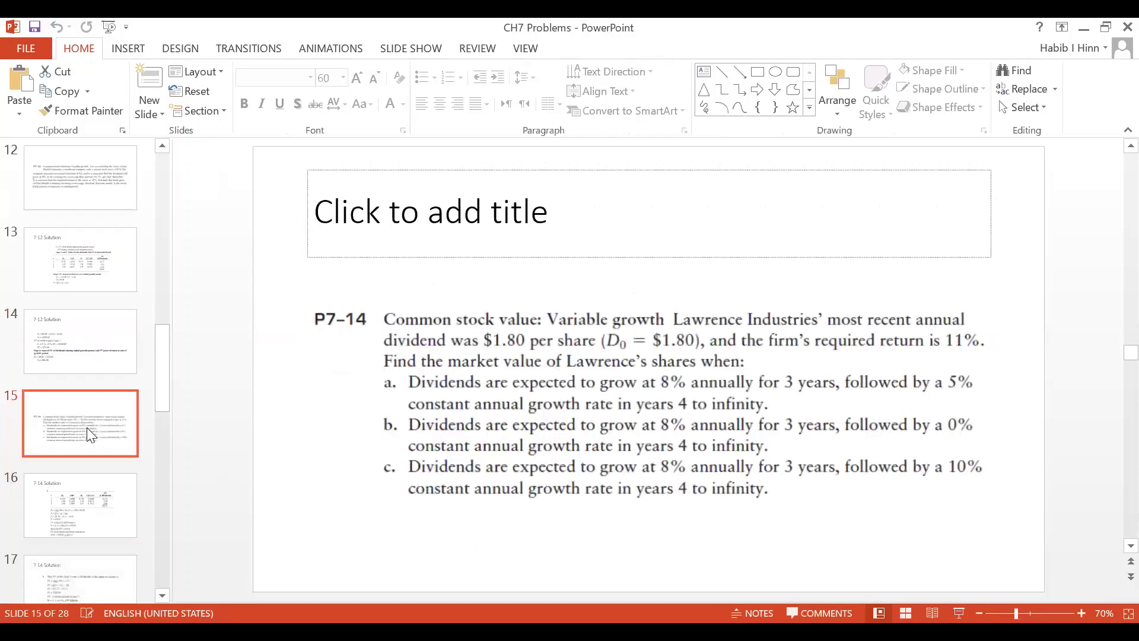
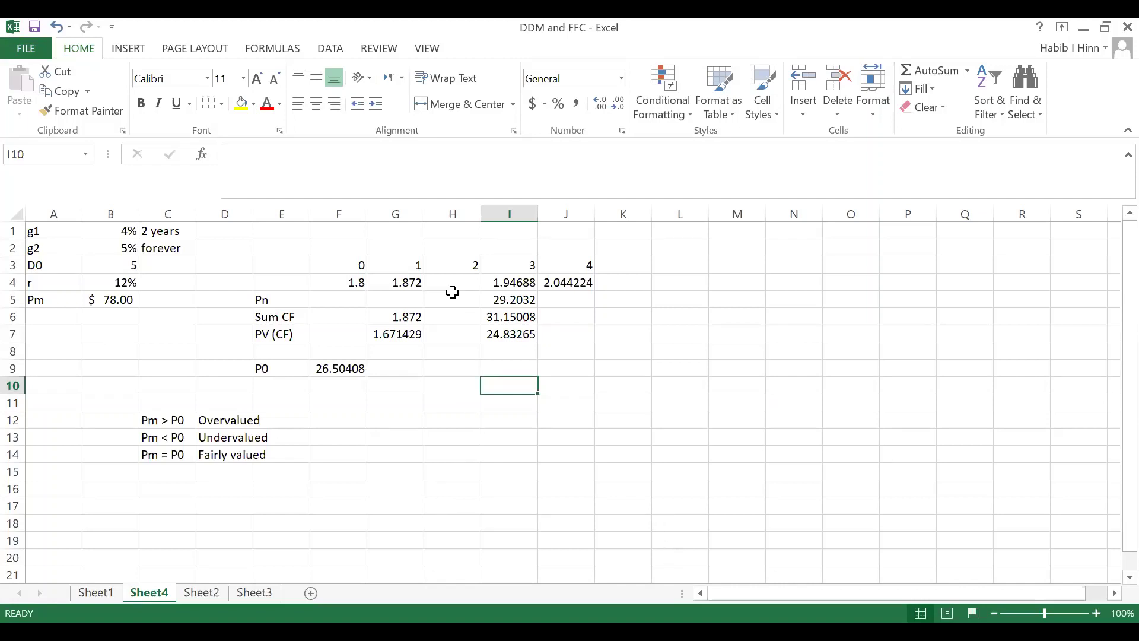
# Step: Clear the old dividend calculations in F4:L12 and the input values in B1:B5 of Sheet4
pyautogui.moveTo(351, 282); pyautogui.dragTo(654, 421)
pyautogui.press('Delete')
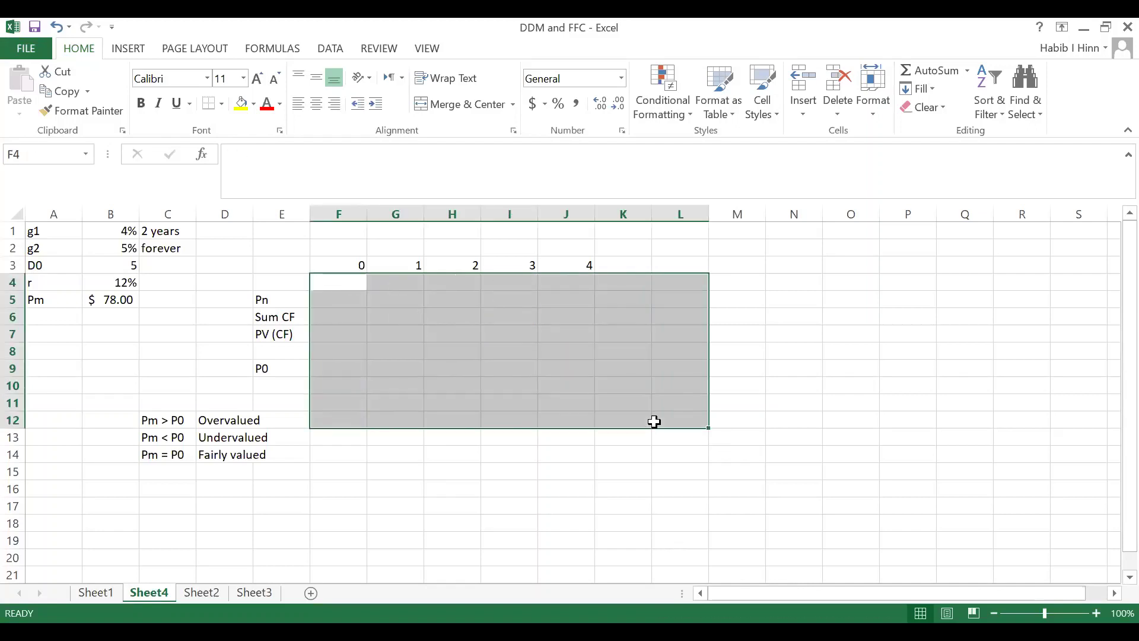
pyautogui.moveTo(127, 236); pyautogui.dragTo(124, 300)
pyautogui.press('Delete')
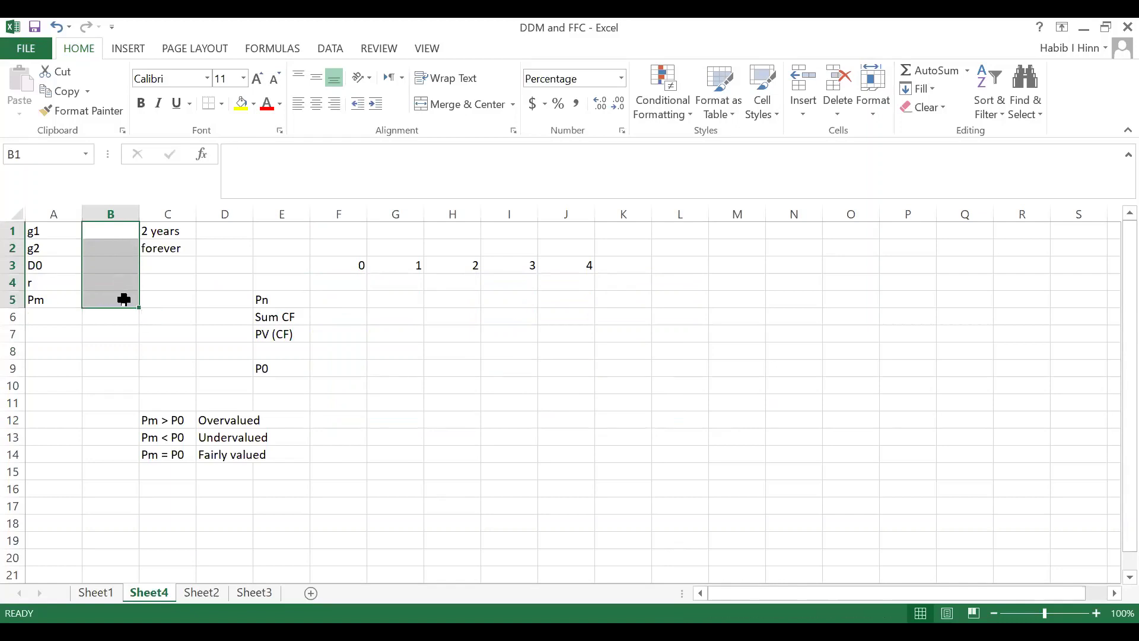
pyautogui.click(290, 402)
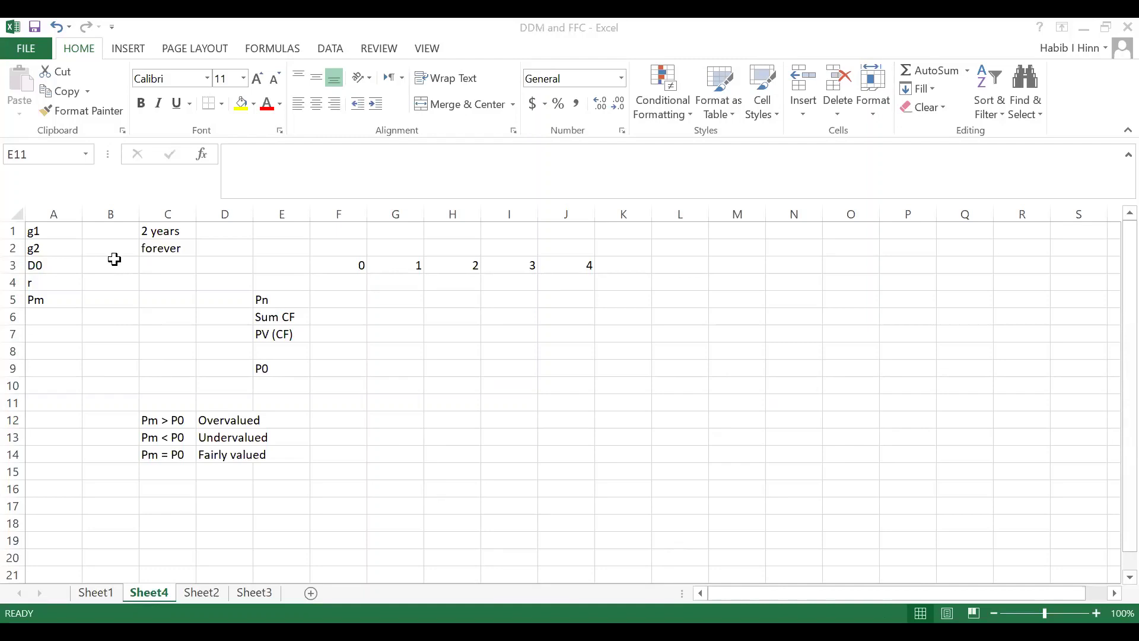
# Step: Enter the new problem's inputs in B1:B4: g1 8%, g2 5%, D0 1.8 and r 11%
pyautogui.click(116, 232)
pyautogui.write('8')
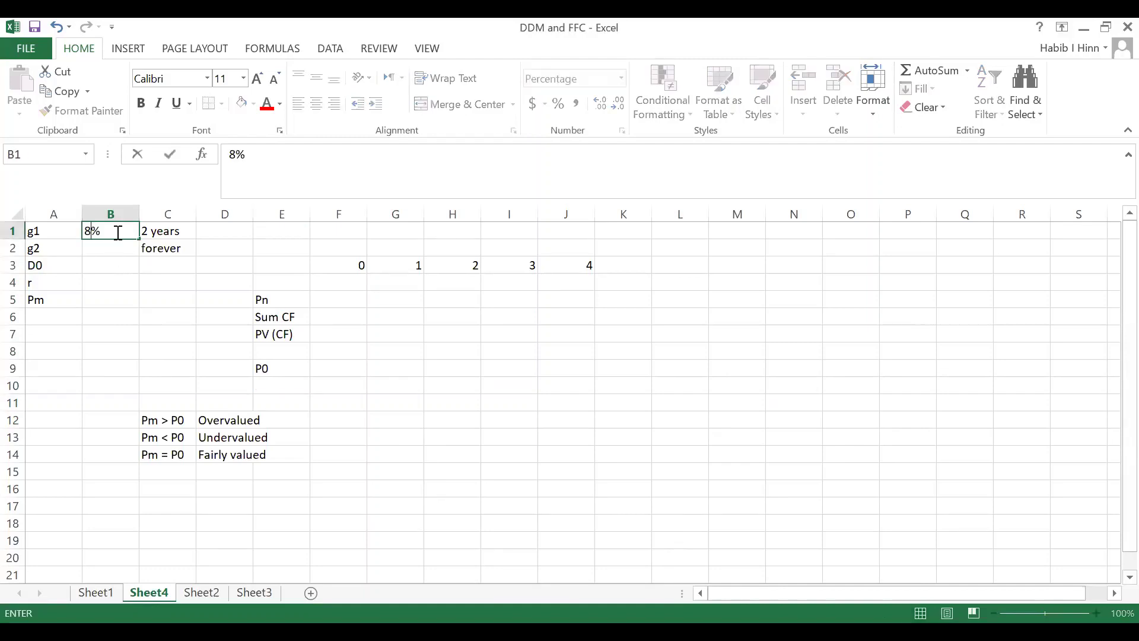
pyautogui.press('Return')
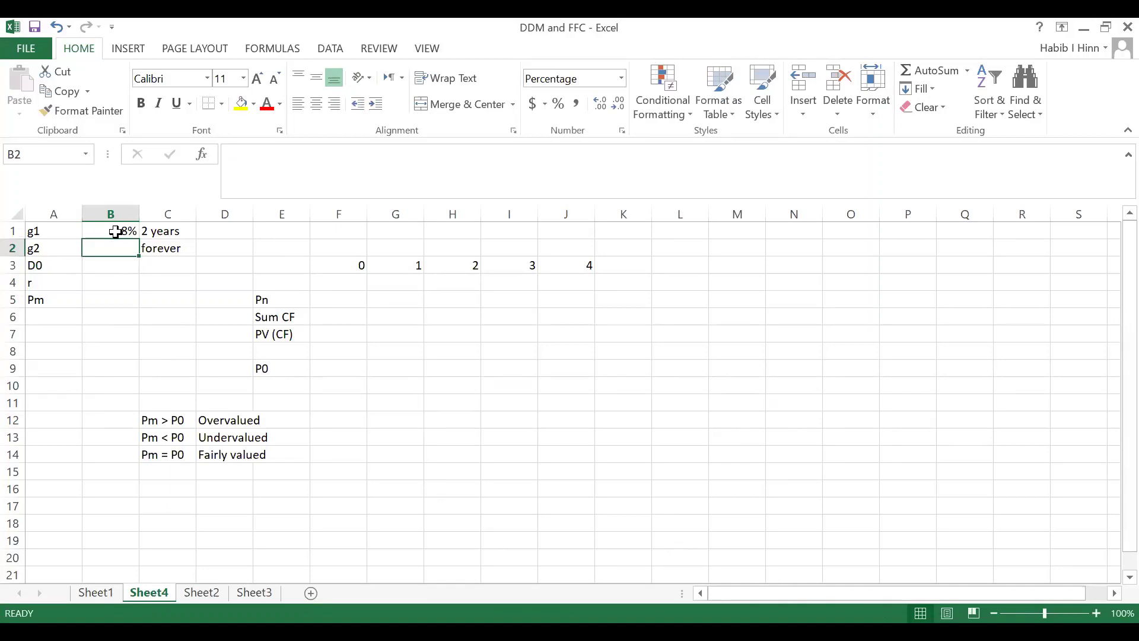
pyautogui.write('5')
pyautogui.press('Return')
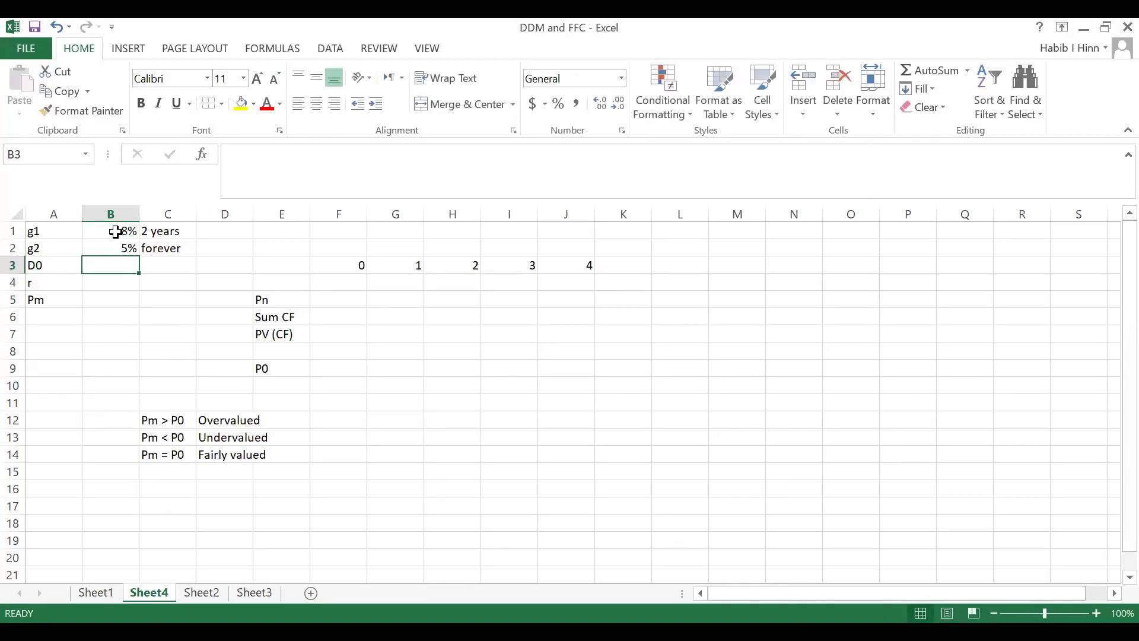
pyautogui.write('1.8')
pyautogui.press('Return')
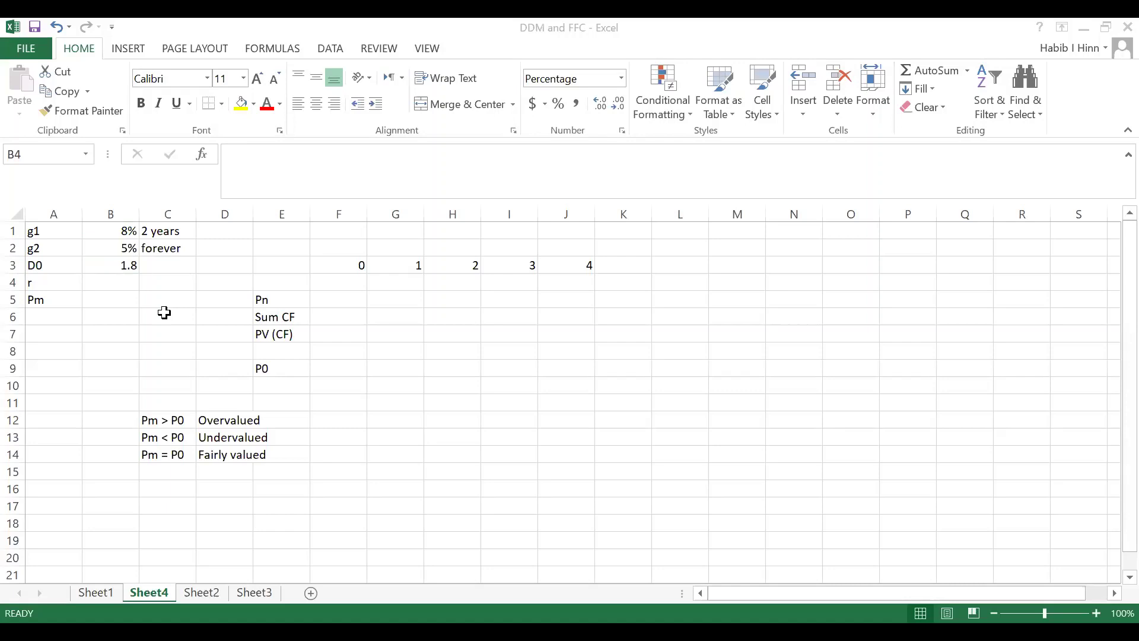
pyautogui.write('11%')
pyautogui.press('Return')
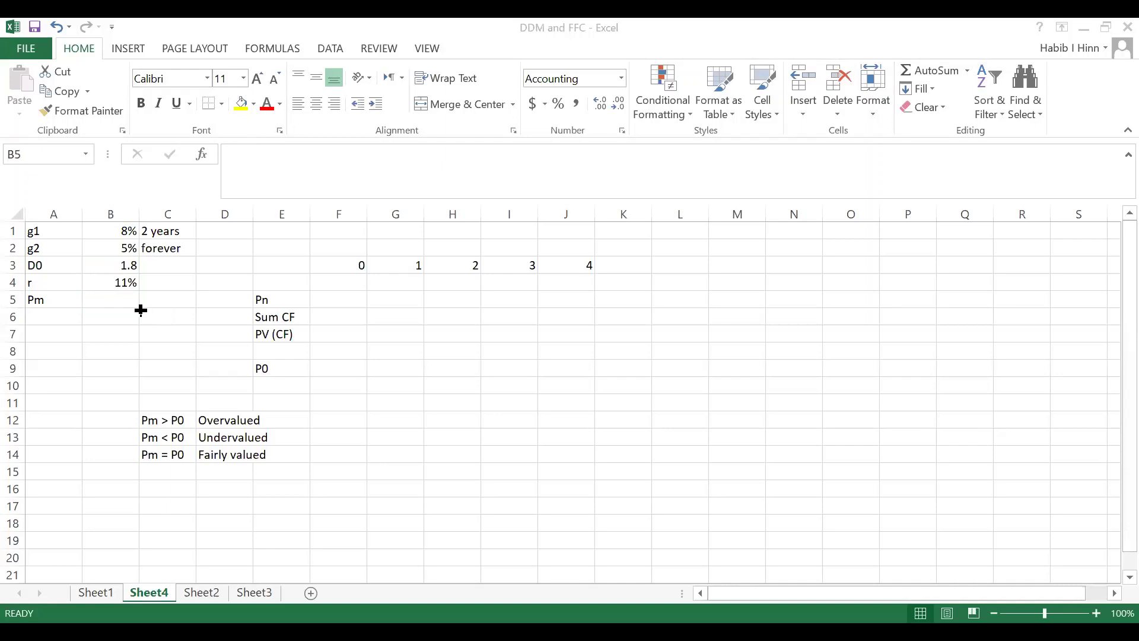
# Step: Change the duration of the g1 growth stage in C1 to 3 years
pyautogui.click(162, 230)
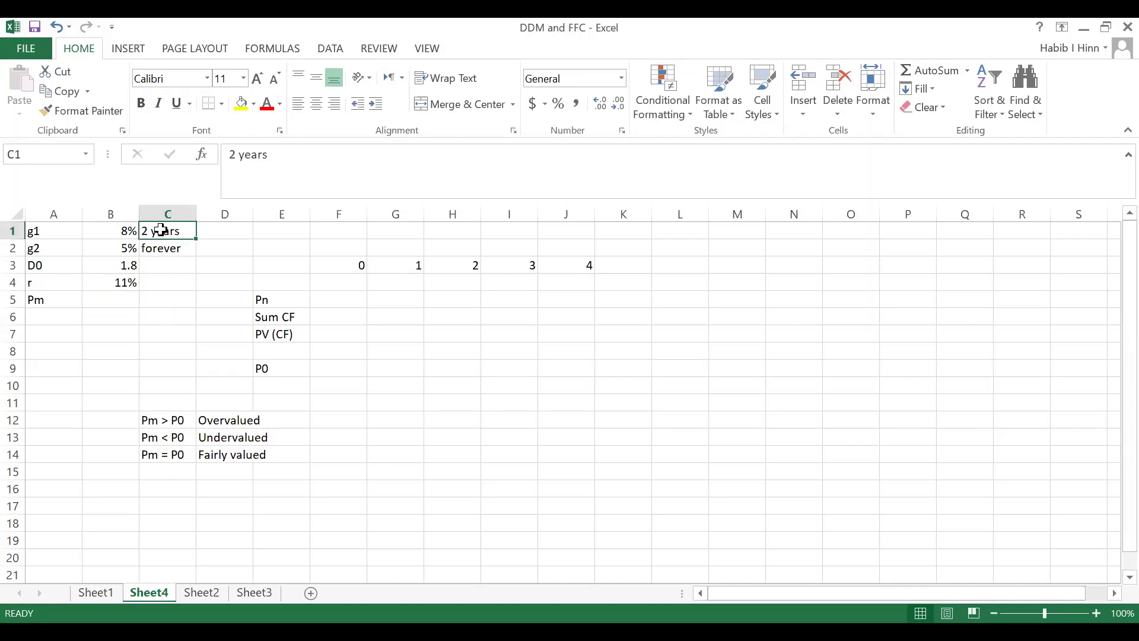
pyautogui.write('3 years')
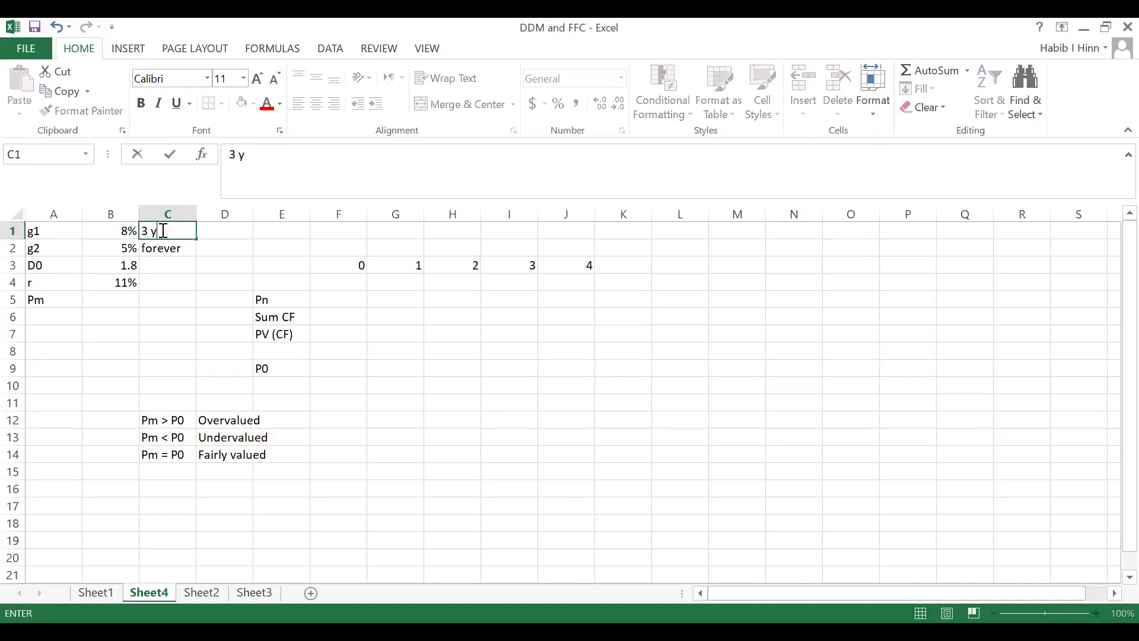
pyautogui.press('Return')
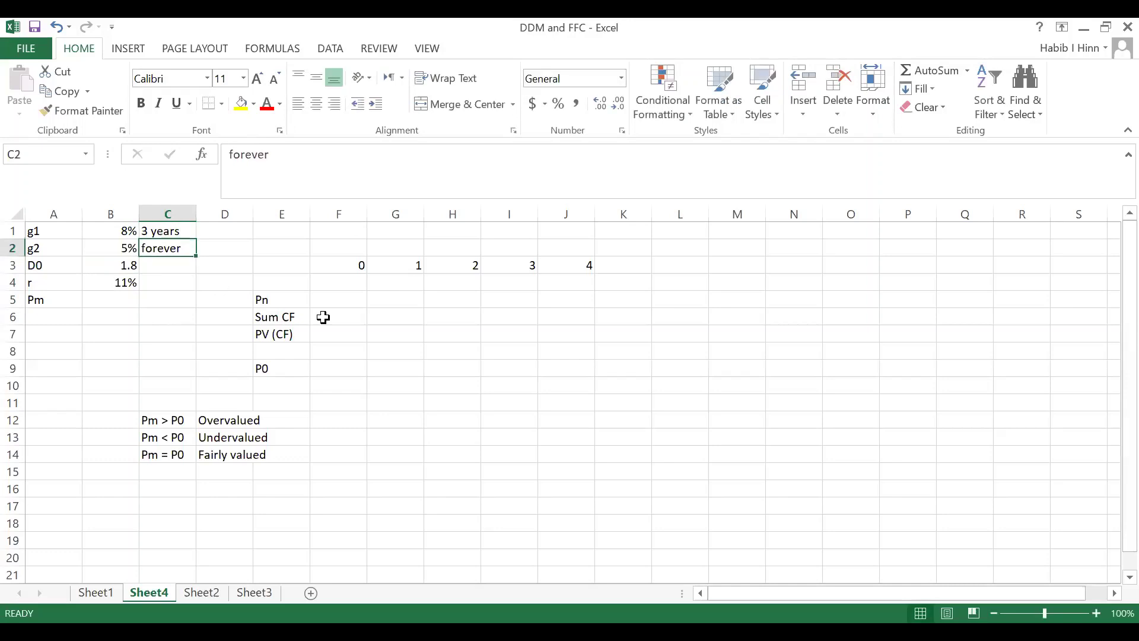
# Step: Add the row label Dn in E4 and link the year 0 dividend in F4 to D0 with =B3
pyautogui.click(290, 284)
pyautogui.write('Dn')
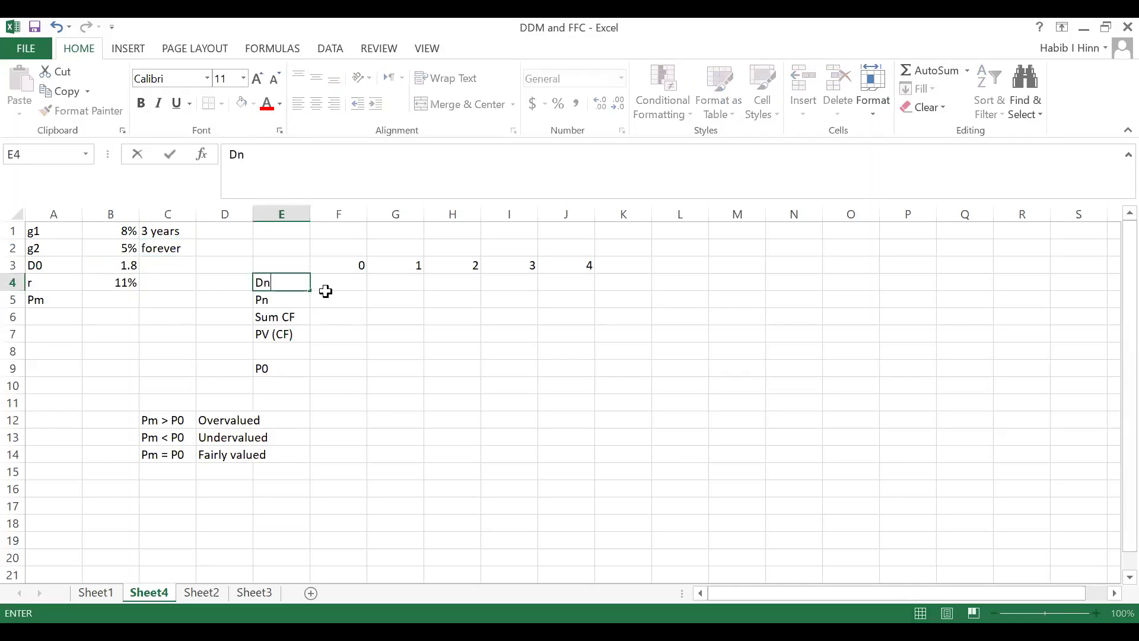
pyautogui.press('Return')
pyautogui.click(354, 282)
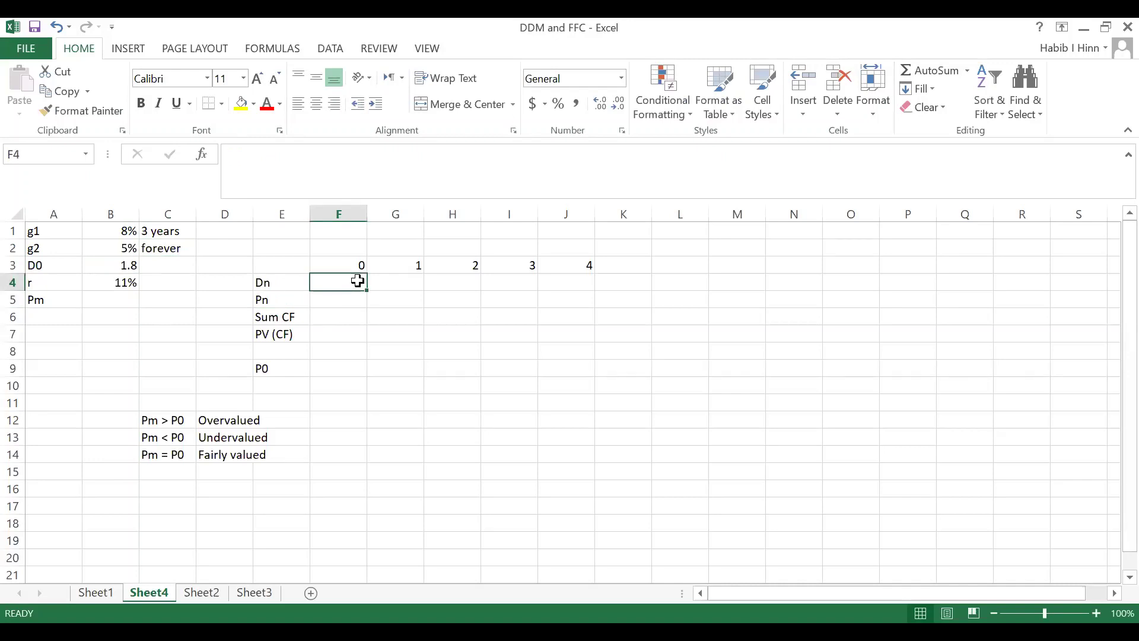
pyautogui.write('1.8')
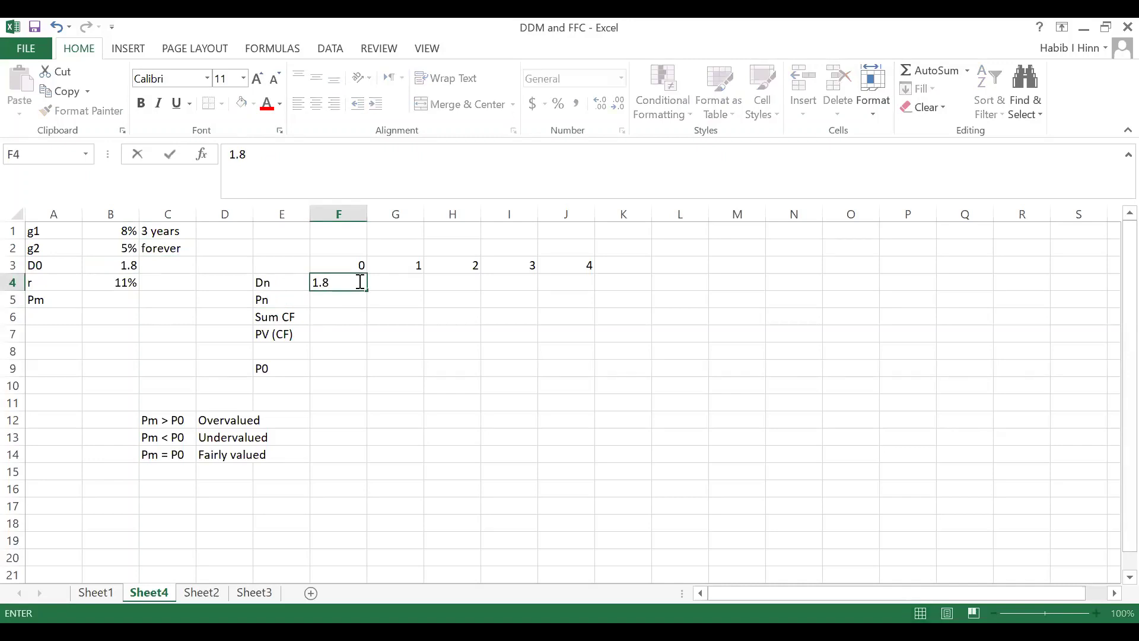
pyautogui.press('BackSpace')
pyautogui.press('BackSpace')
pyautogui.press('BackSpace')
pyautogui.write('=')
pyautogui.click(127, 265)
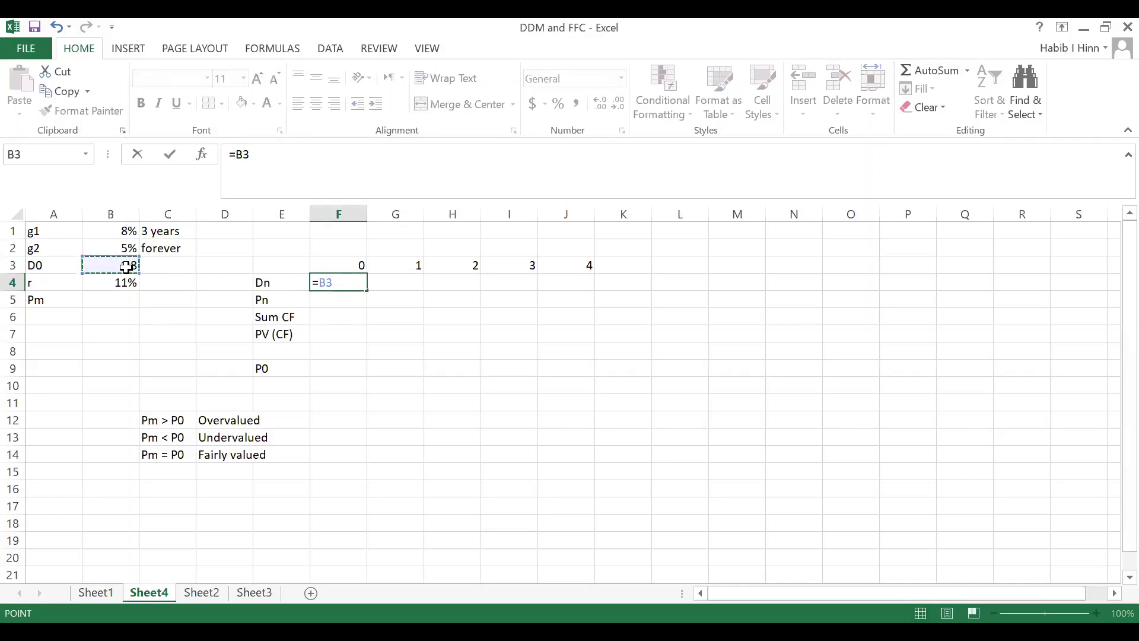
pyautogui.press('Return')
# Step: Calculate the year 1 dividend in G4 with =F4*(1+B1)
pyautogui.click(403, 284)
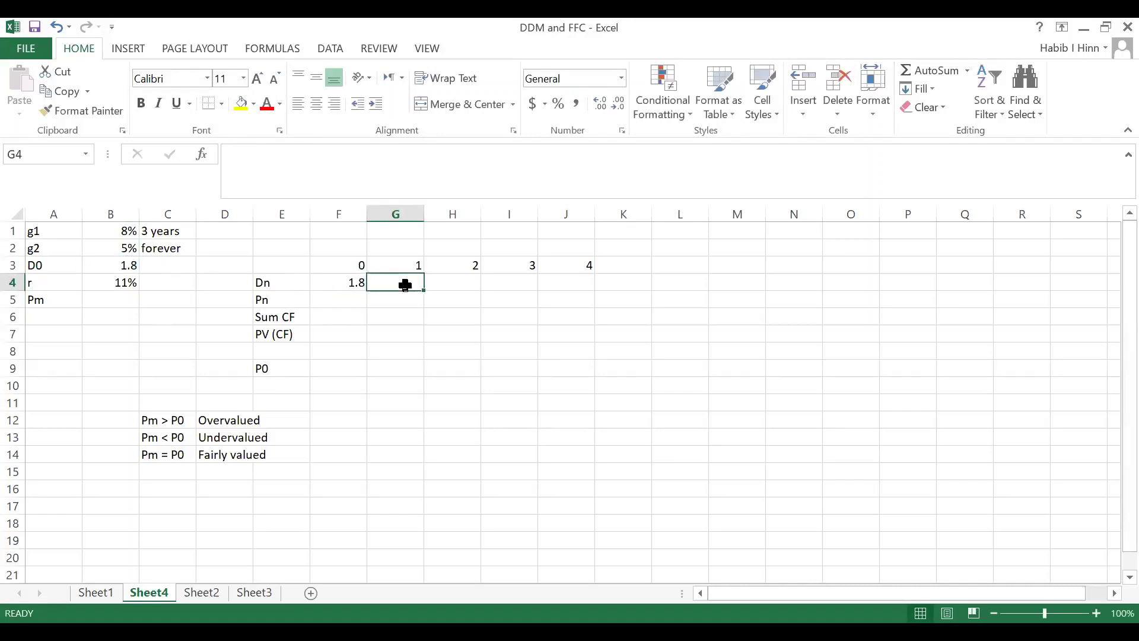
pyautogui.write('=')
pyautogui.click(355, 283)
pyautogui.write('*')
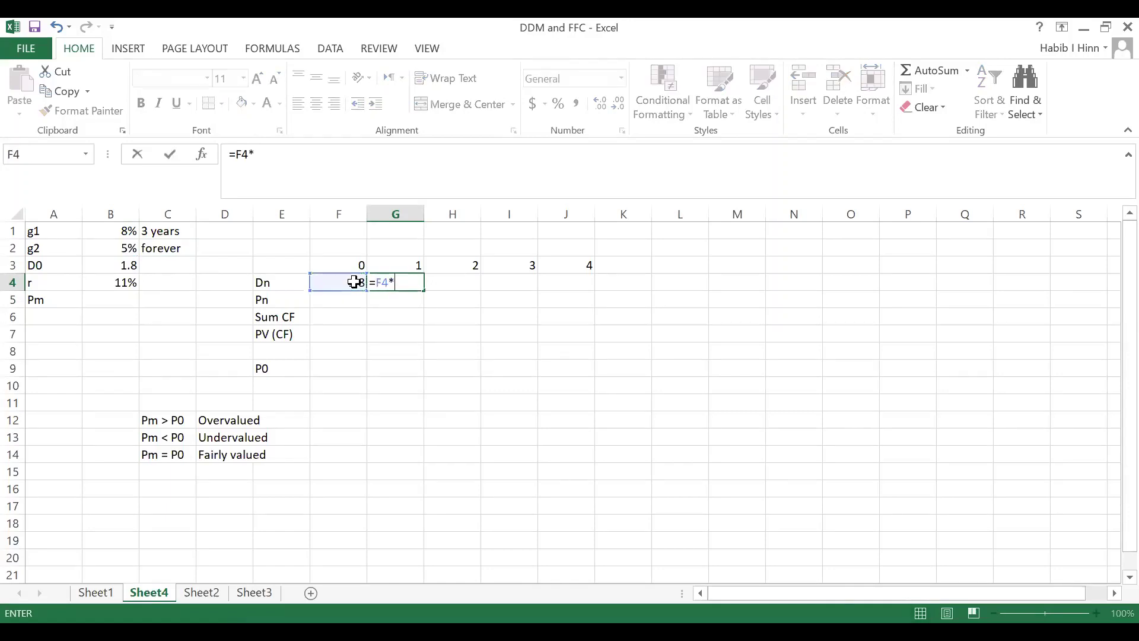
pyautogui.write('(1+')
pyautogui.click(121, 232)
pyautogui.write(')')
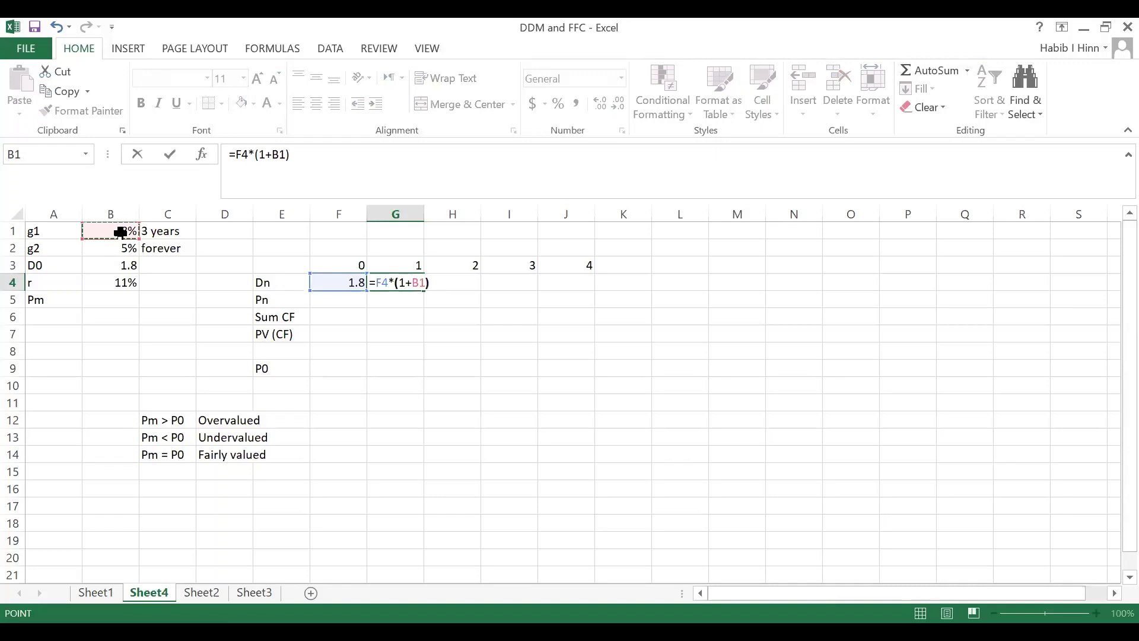
pyautogui.press('Return')
# Step: Merge and center F2:I2 above years 0 to 3 with the label g1, and enter g2 in J2
pyautogui.moveTo(338, 247); pyautogui.dragTo(488, 243)
pyautogui.write('g1')
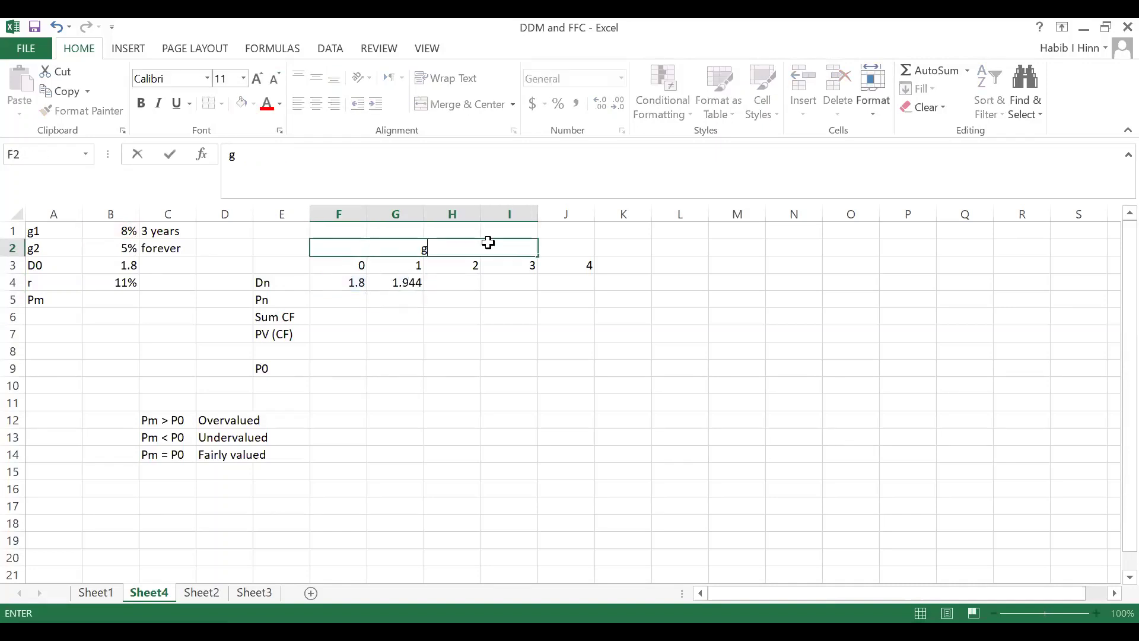
pyautogui.press('Return')
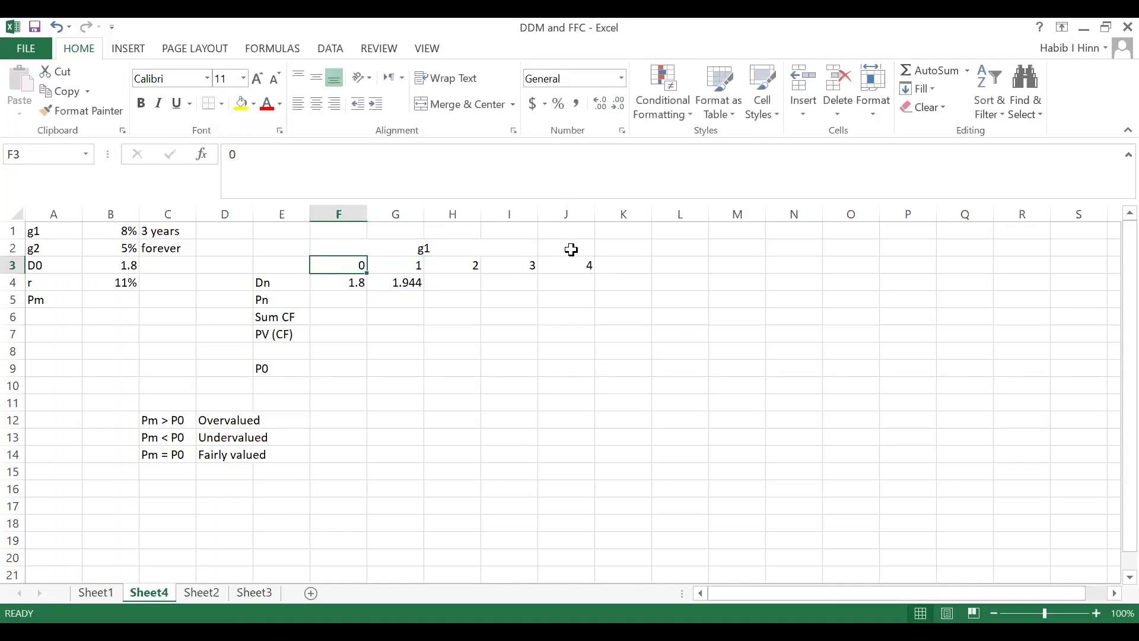
pyautogui.click(573, 248)
pyautogui.write('g2')
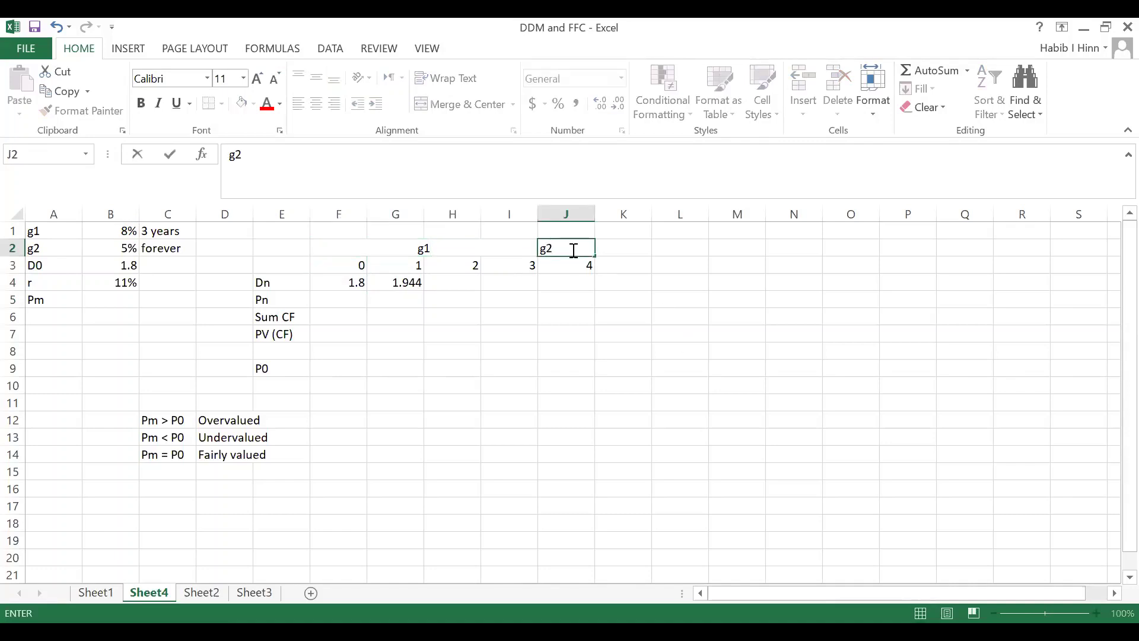
pyautogui.press('Return')
# Step: Calculate the year 2 dividend in H4 with =G4*1.08 and select that cell
pyautogui.click(453, 283)
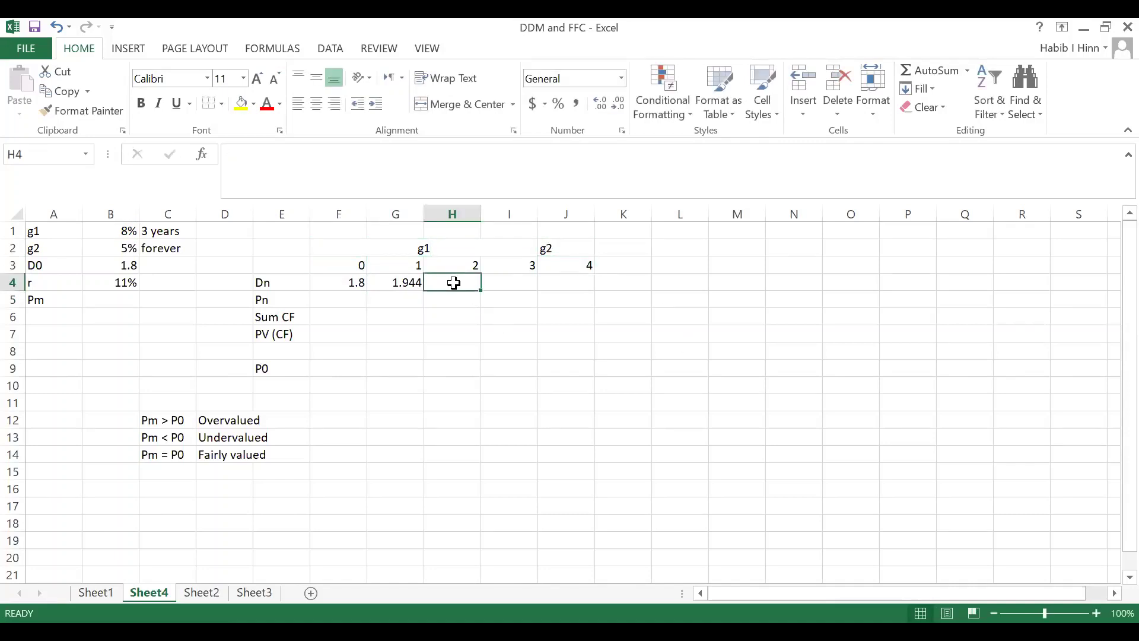
pyautogui.write('=')
pyautogui.click(414, 285)
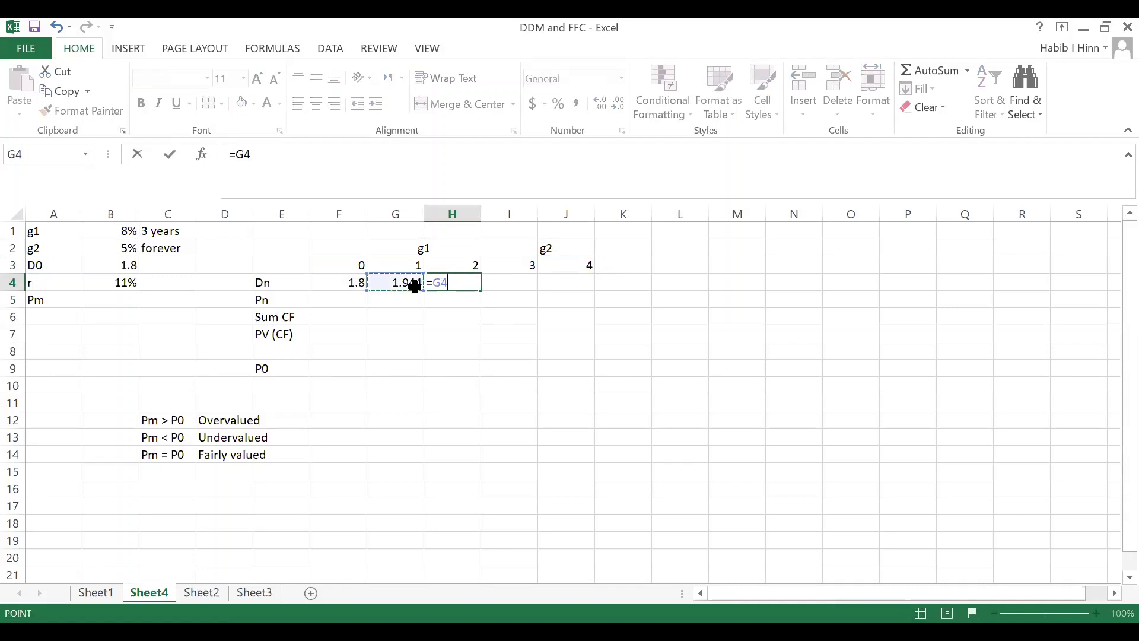
pyautogui.write('*1.08')
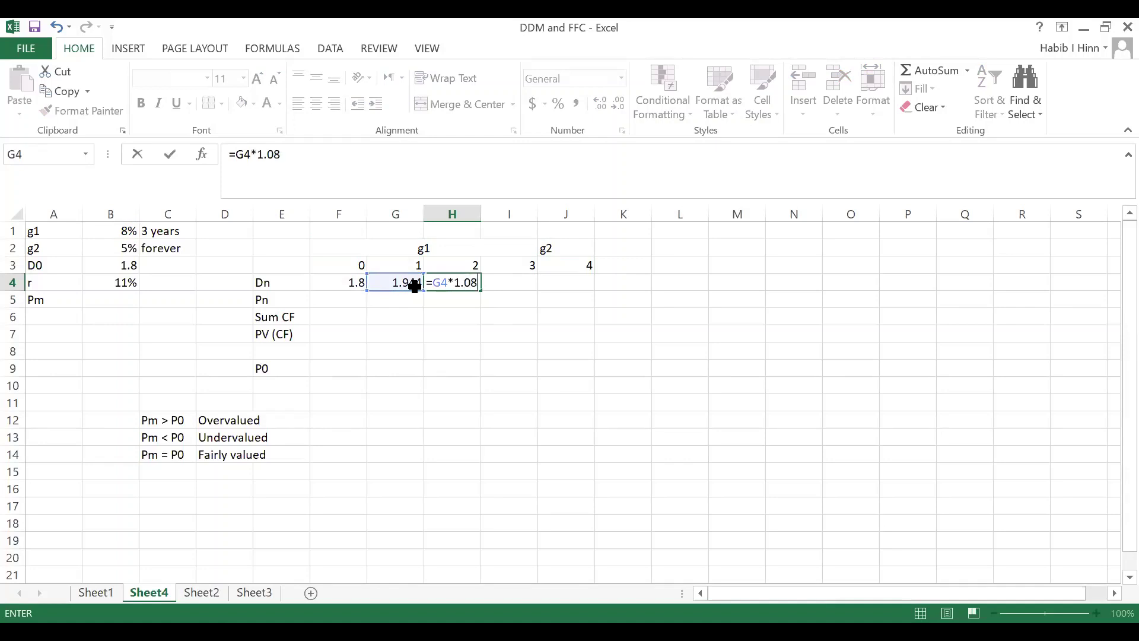
pyautogui.press('Return')
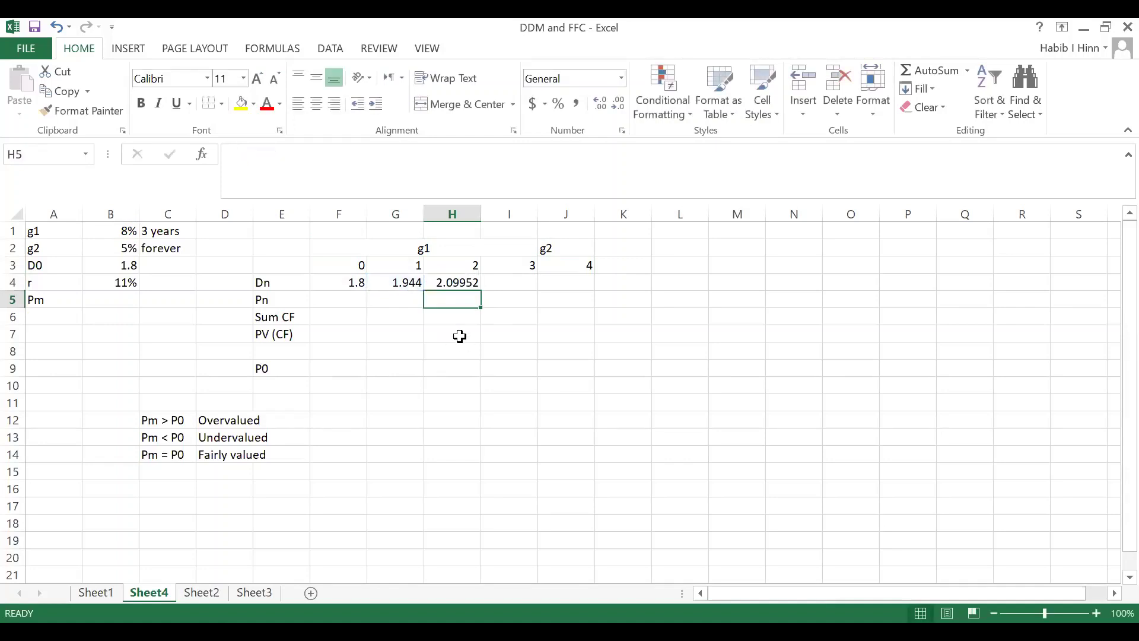
pyautogui.click(434, 280)
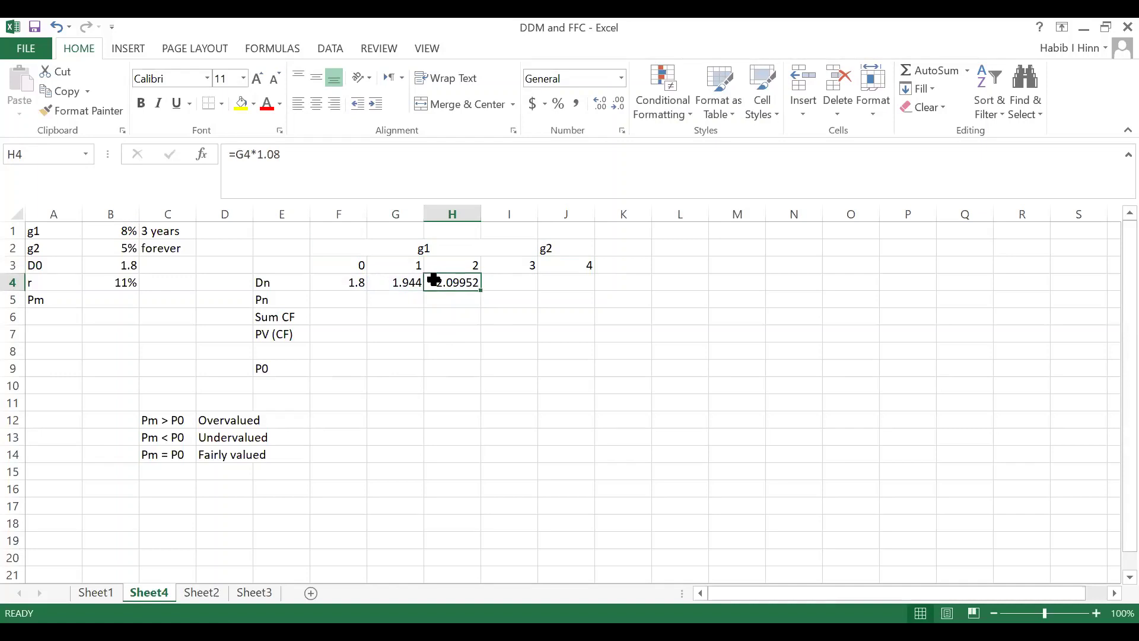
# Step: Change the year 2 dividend formula in H4 to =G4*(1+B1)
pyautogui.press('F2')
pyautogui.press('BackSpace')
pyautogui.press('BackSpace')
pyautogui.press('BackSpace')
pyautogui.press('BackSpace')
pyautogui.write('(')
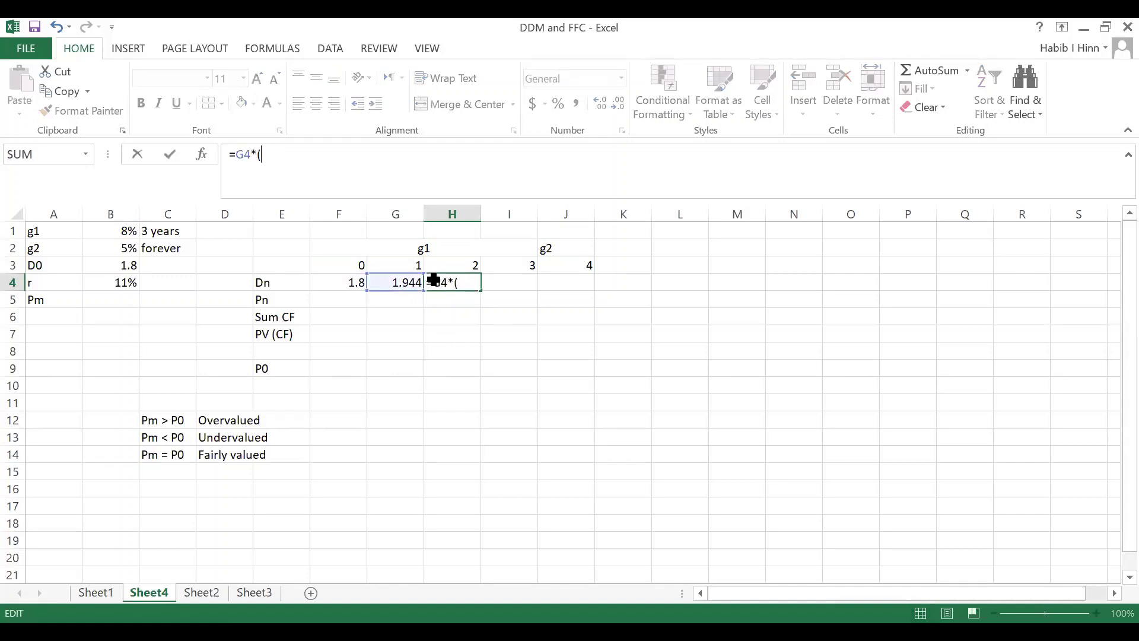
pyautogui.write('1+')
pyautogui.click(123, 233)
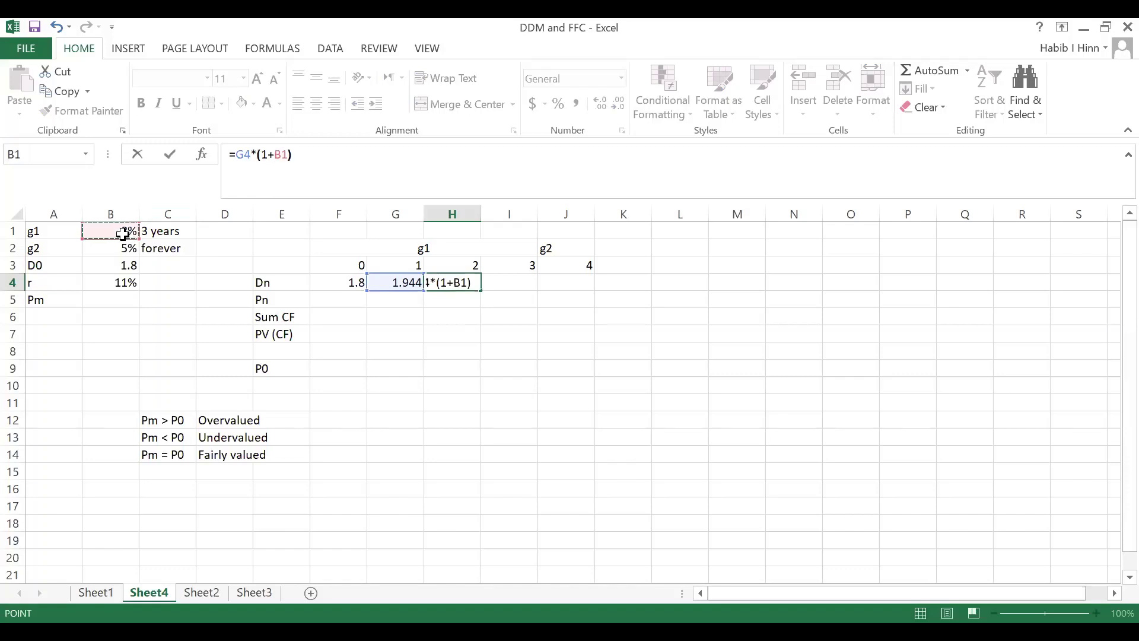
pyautogui.write(')')
pyautogui.press('Return')
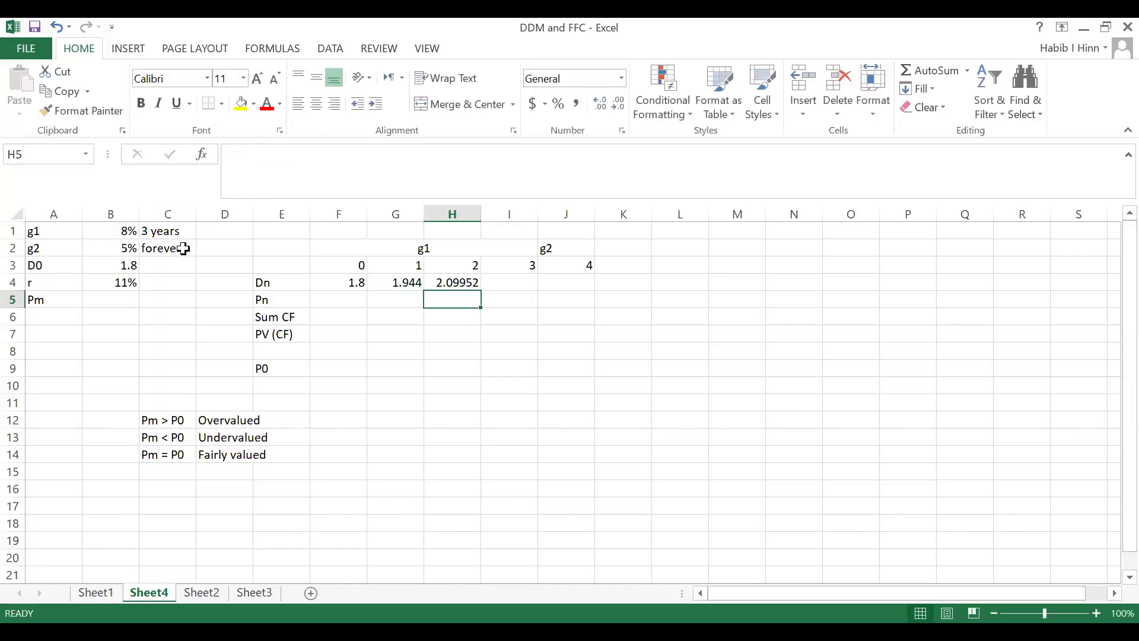
# Step: Reuse the H4 formula in I4 for the year 3 dividend, changing it to =H4*(1+B1)
pyautogui.click(460, 285)
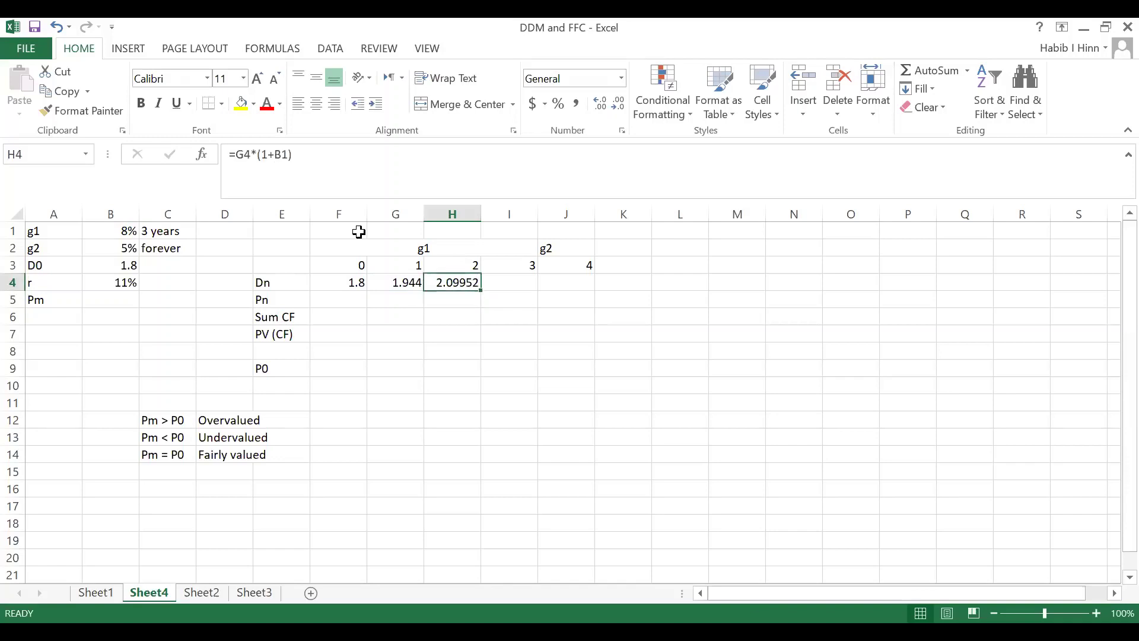
pyautogui.press('F2')
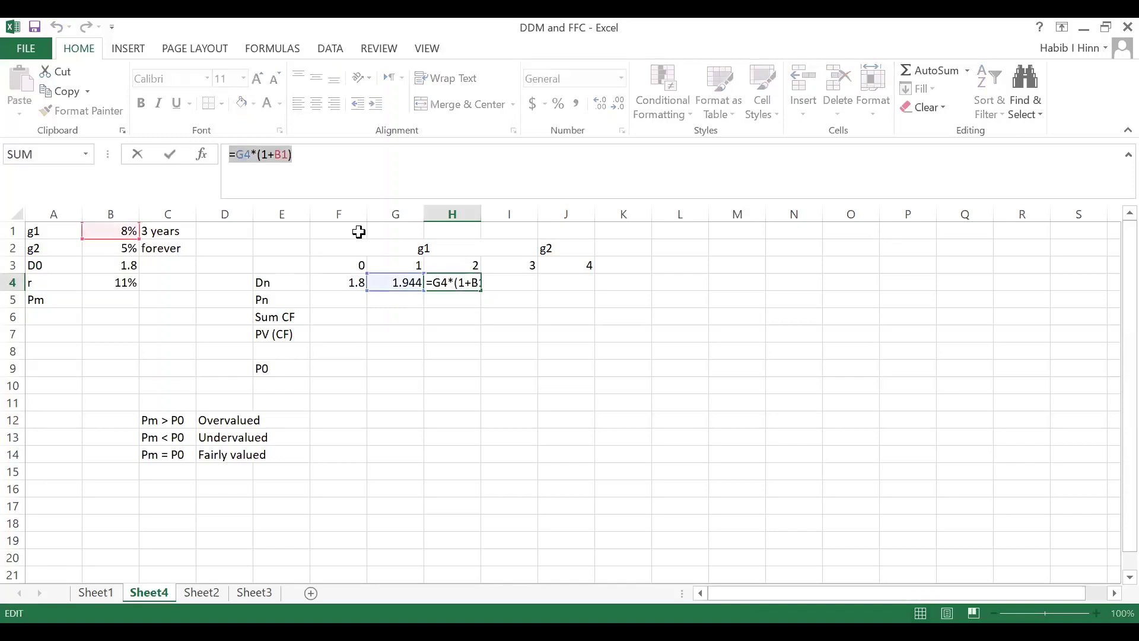
pyautogui.click(507, 283)
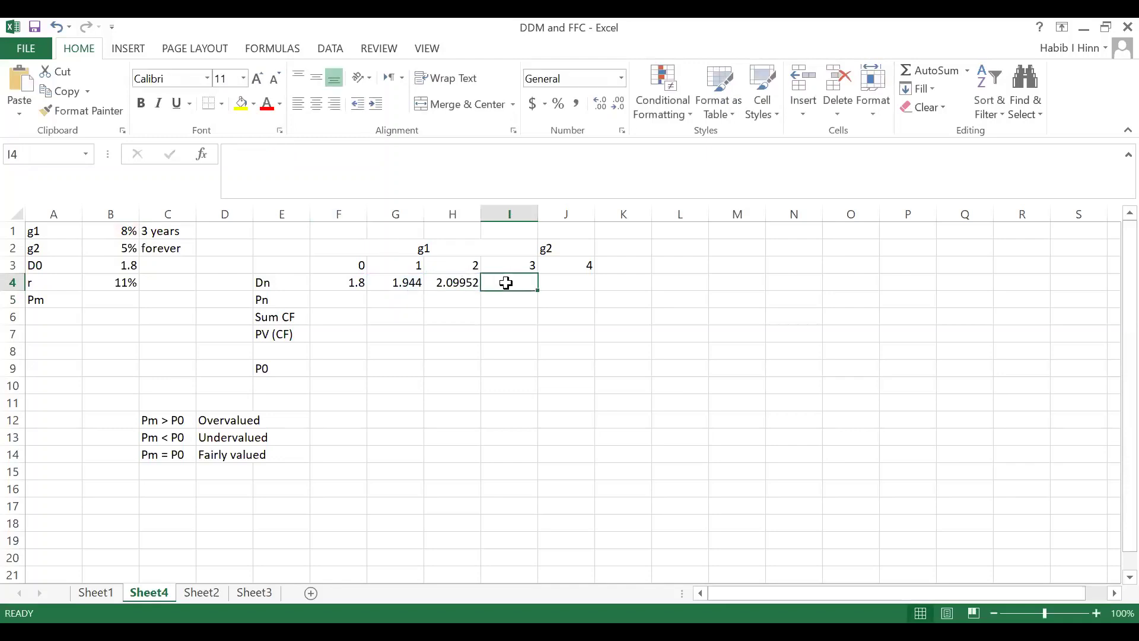
pyautogui.press('F2')
pyautogui.write('=G4*(1+B1)')
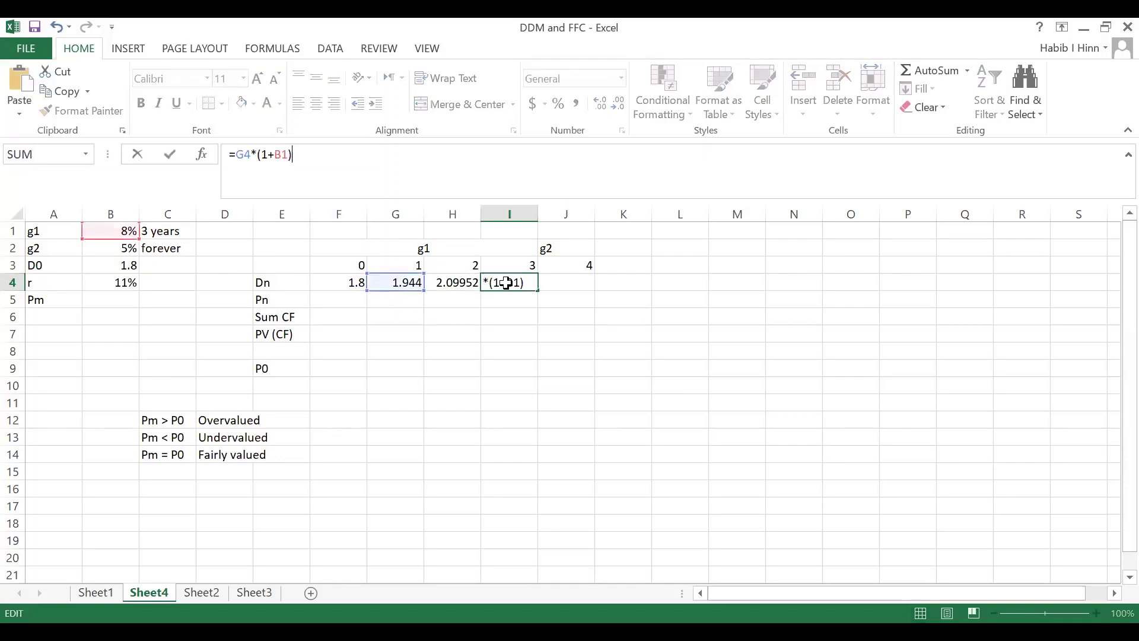
pyautogui.press('Left')
pyautogui.press('Left')
pyautogui.press('Left')
pyautogui.press('Left')
pyautogui.press('Left')
pyautogui.press('Left')
pyautogui.press('Left')
pyautogui.press('BackSpace')
pyautogui.press('BackSpace')
pyautogui.click(466, 283)
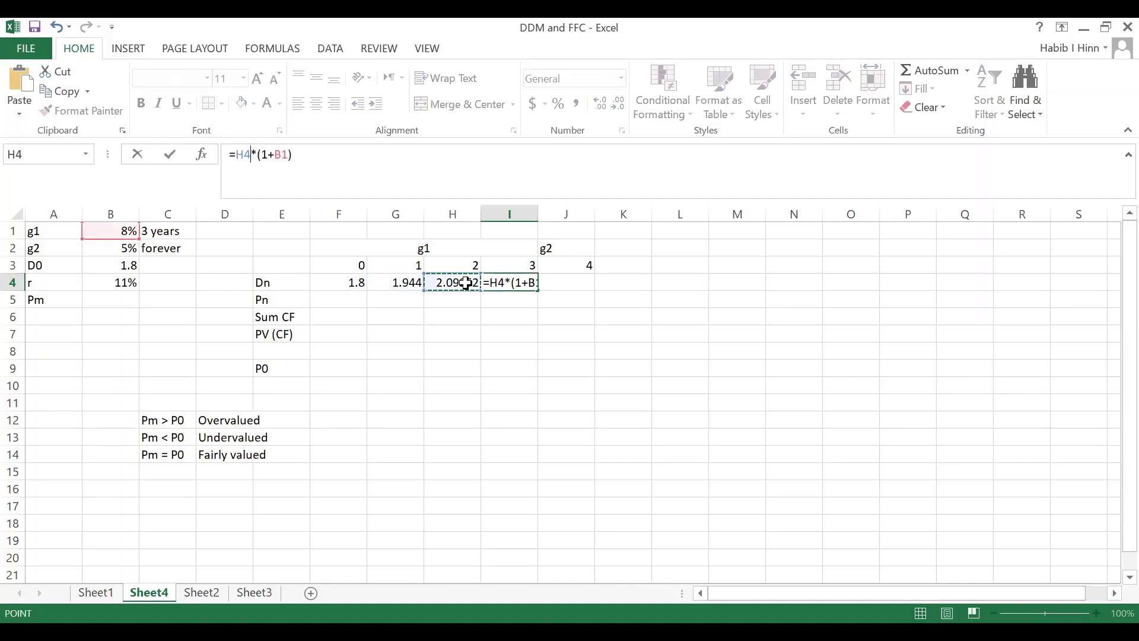
pyautogui.press('Return')
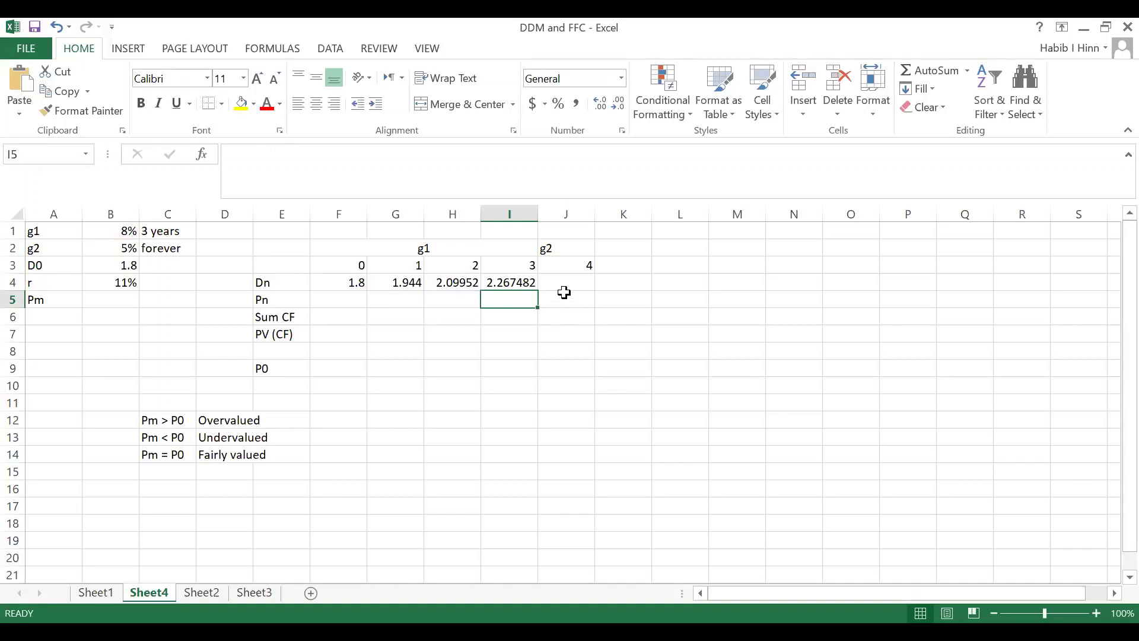
# Step: Calculate the year 4 dividend in J4 with the second growth rate using =I4*(1+B2)
pyautogui.click(580, 283)
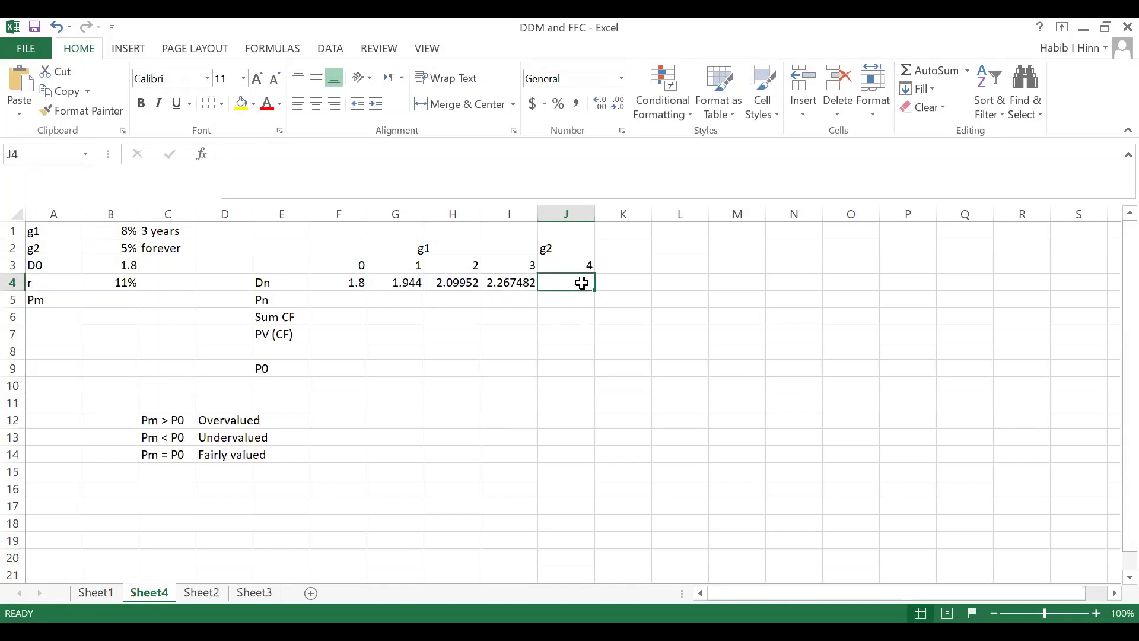
pyautogui.write('=')
pyautogui.click(522, 283)
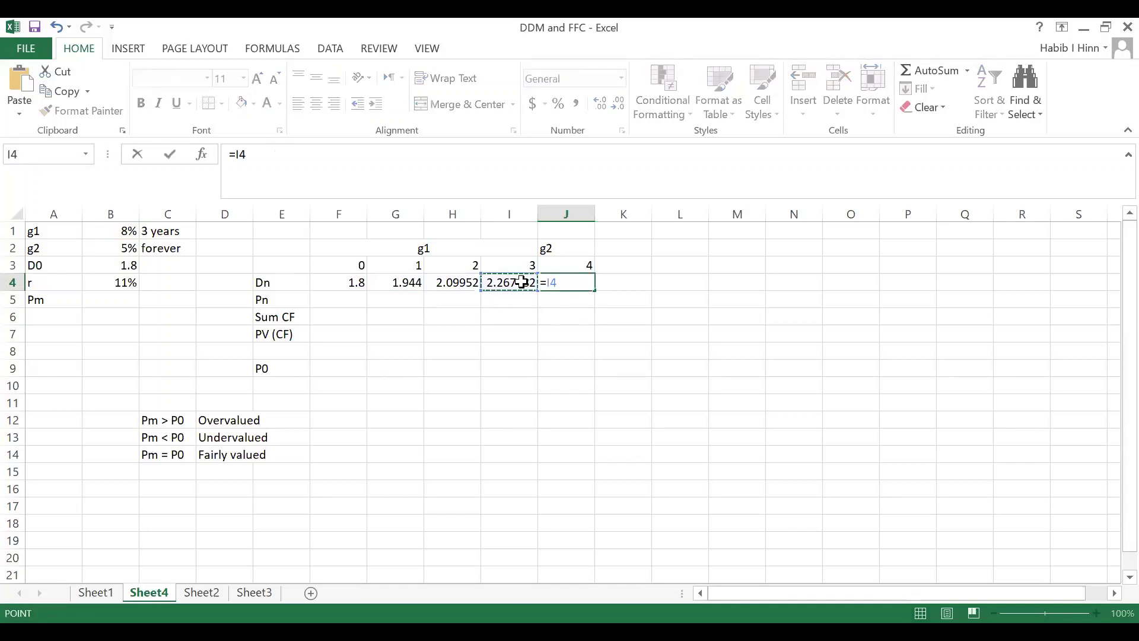
pyautogui.write('*(1+')
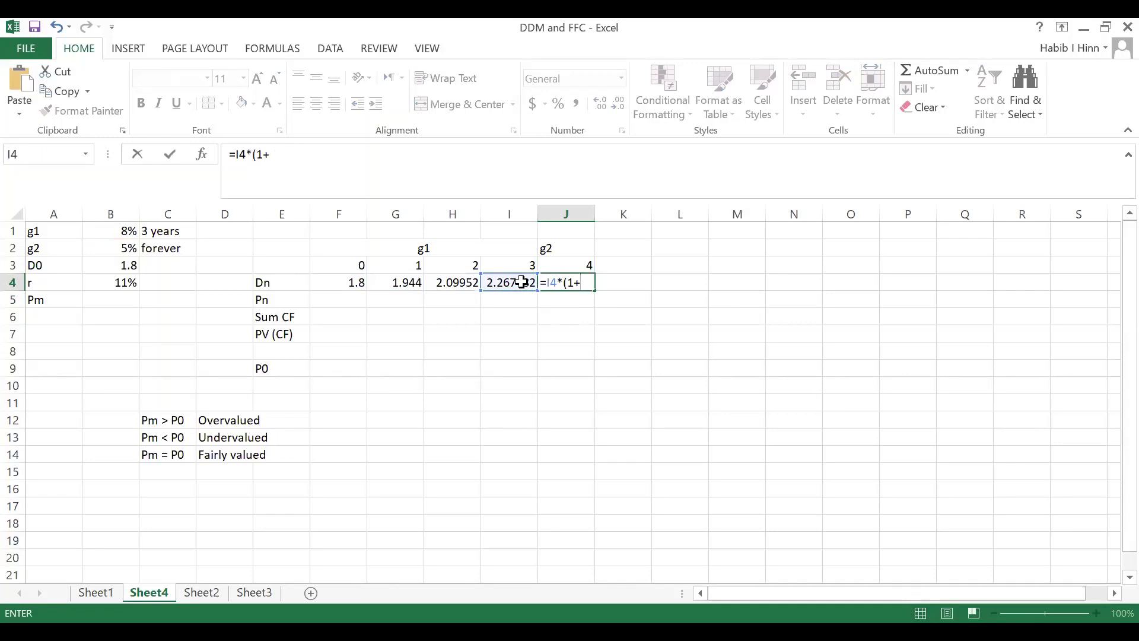
pyautogui.click(125, 248)
pyautogui.write(')')
pyautogui.press('Return')
pyautogui.press('Return')
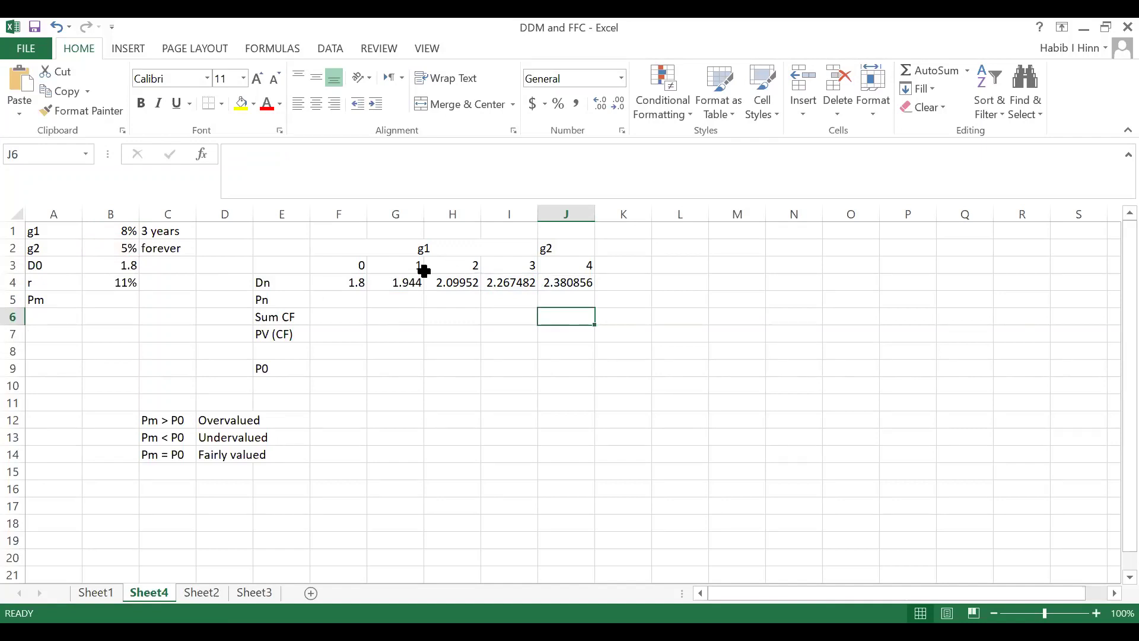
# Step: Calculate the year 3 terminal price in the Pn row, cell I5, with =J4/(B4-B2)
pyautogui.moveTo(344, 289); pyautogui.dragTo(549, 286)
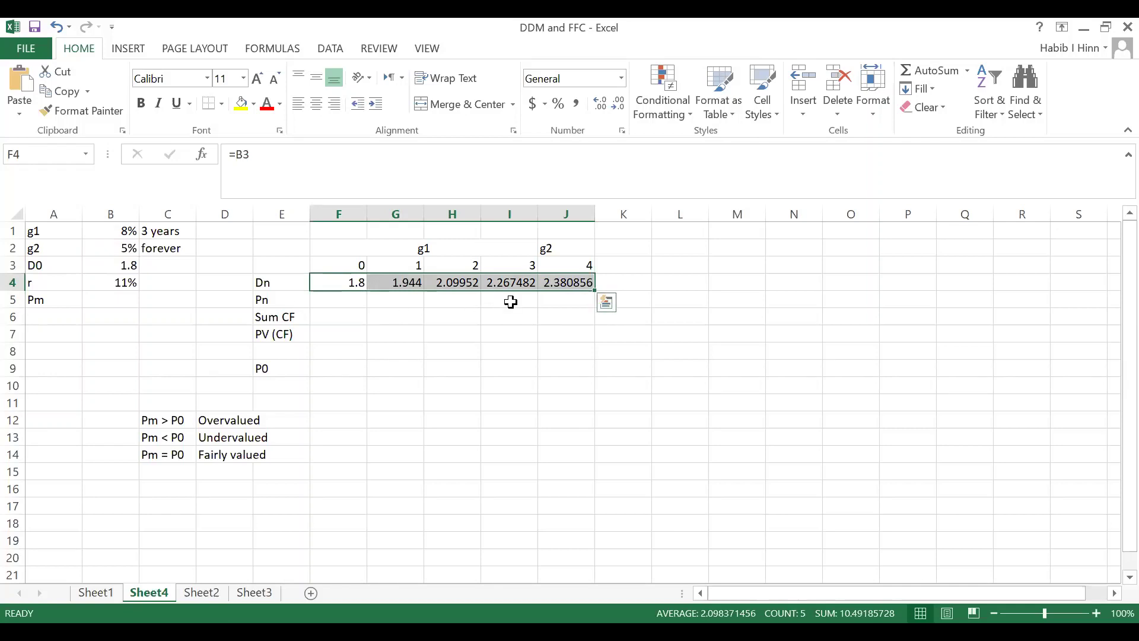
pyautogui.click(511, 303)
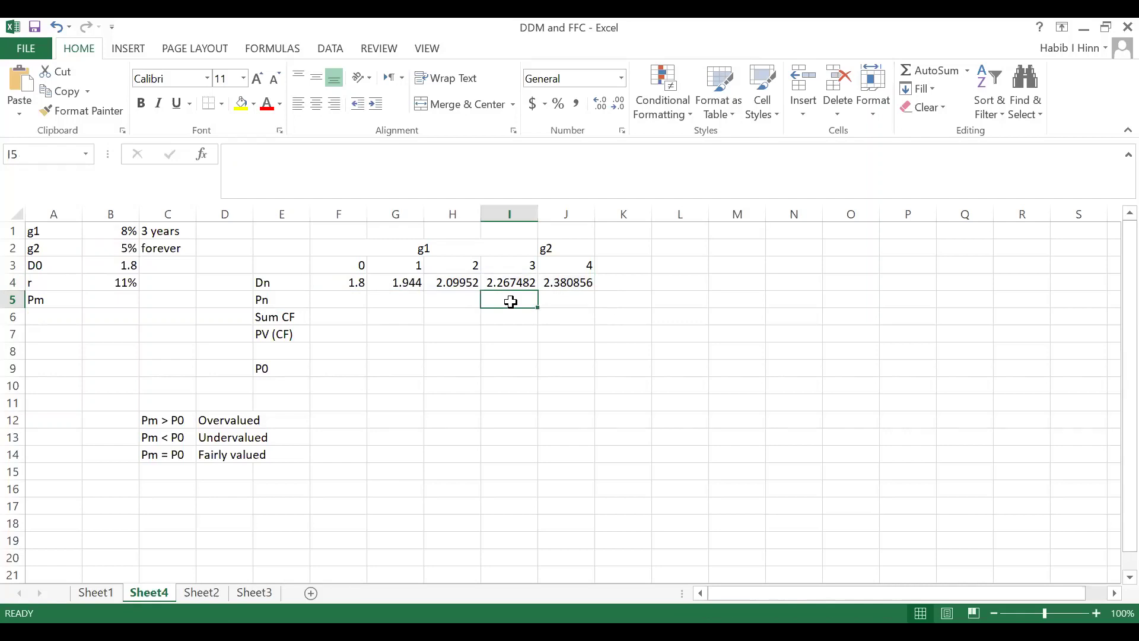
pyautogui.write('=')
pyautogui.click(566, 283)
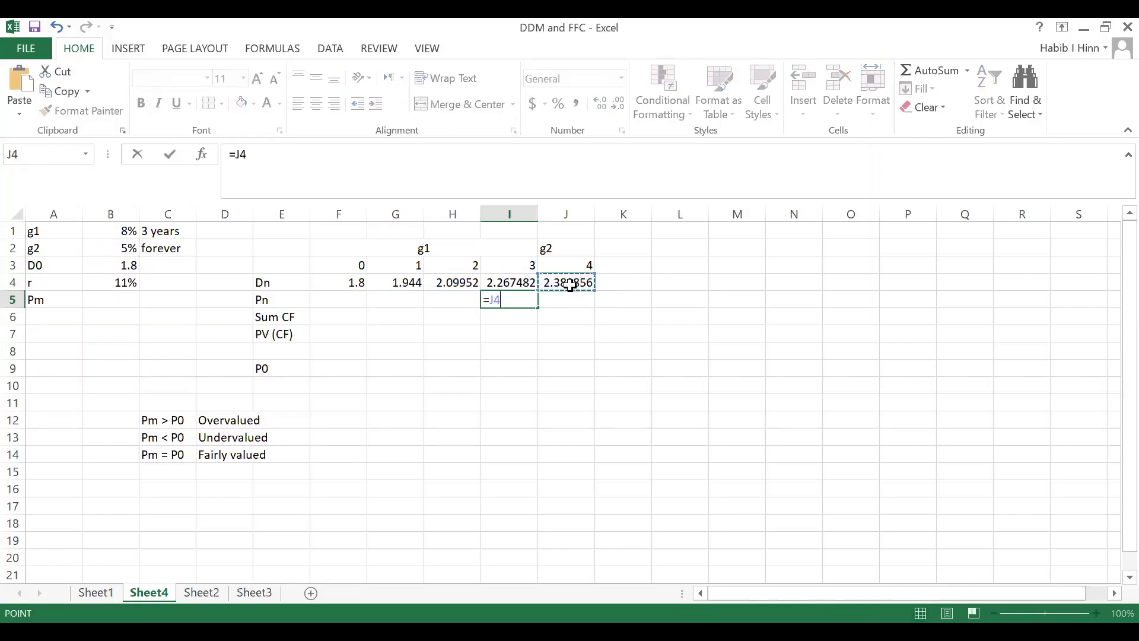
pyautogui.write('/(')
pyautogui.click(122, 285)
pyautogui.write('-')
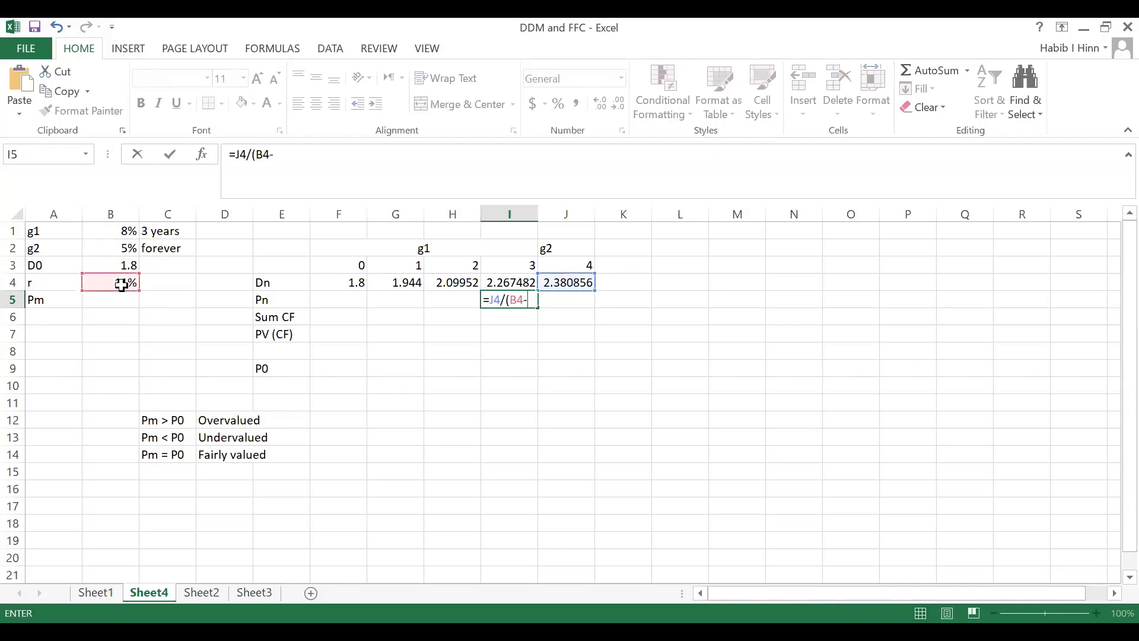
pyautogui.click(121, 249)
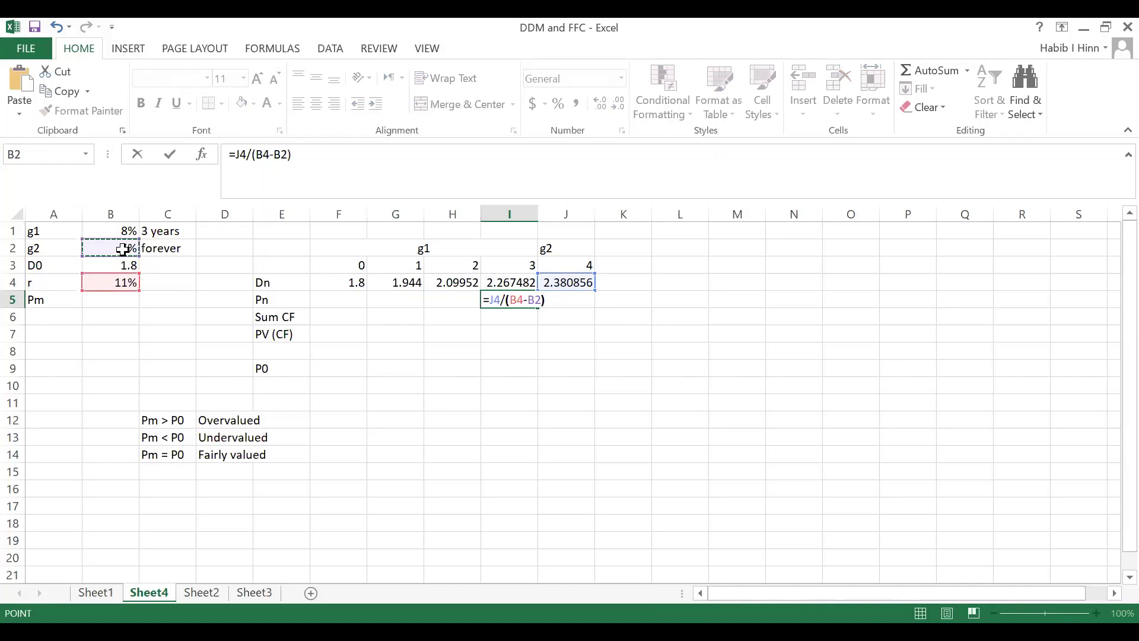
pyautogui.write(')')
pyautogui.press('Return')
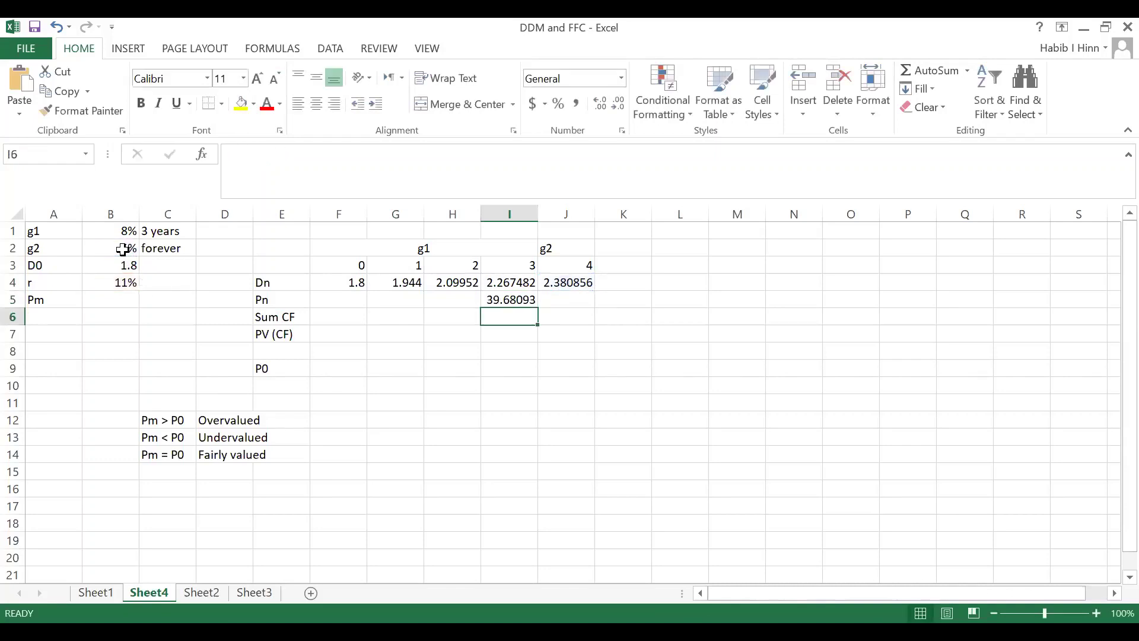
# Step: Enter =SUM(F4:F5) in F6, fill it across to I6 for the Sum CF row, and clear the year 0 cell F6
pyautogui.click(352, 315)
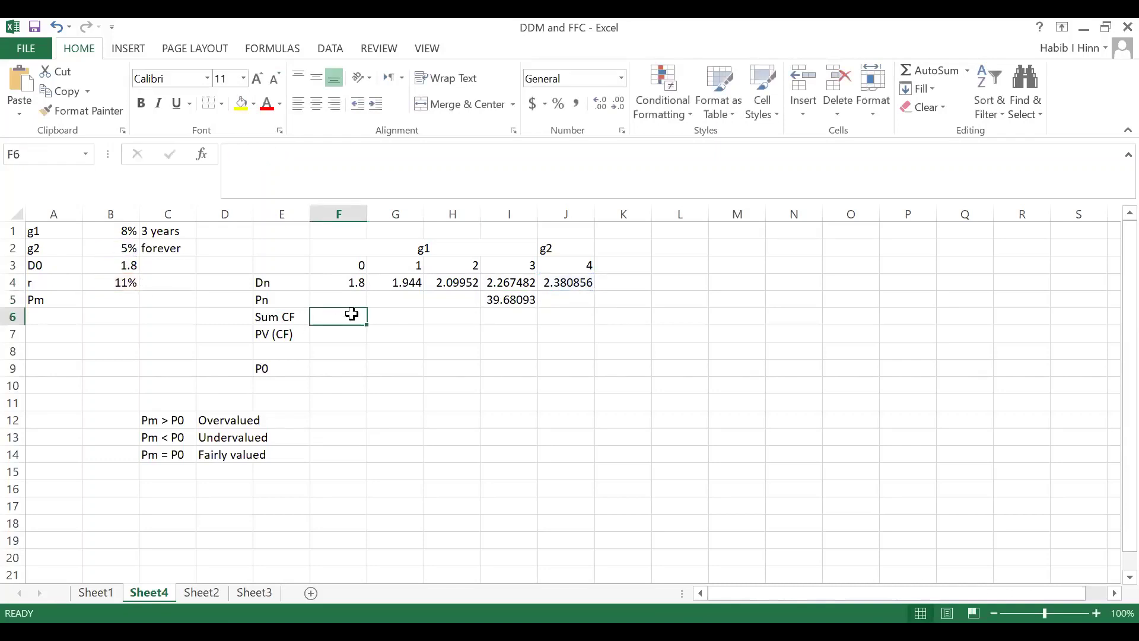
pyautogui.write('=')
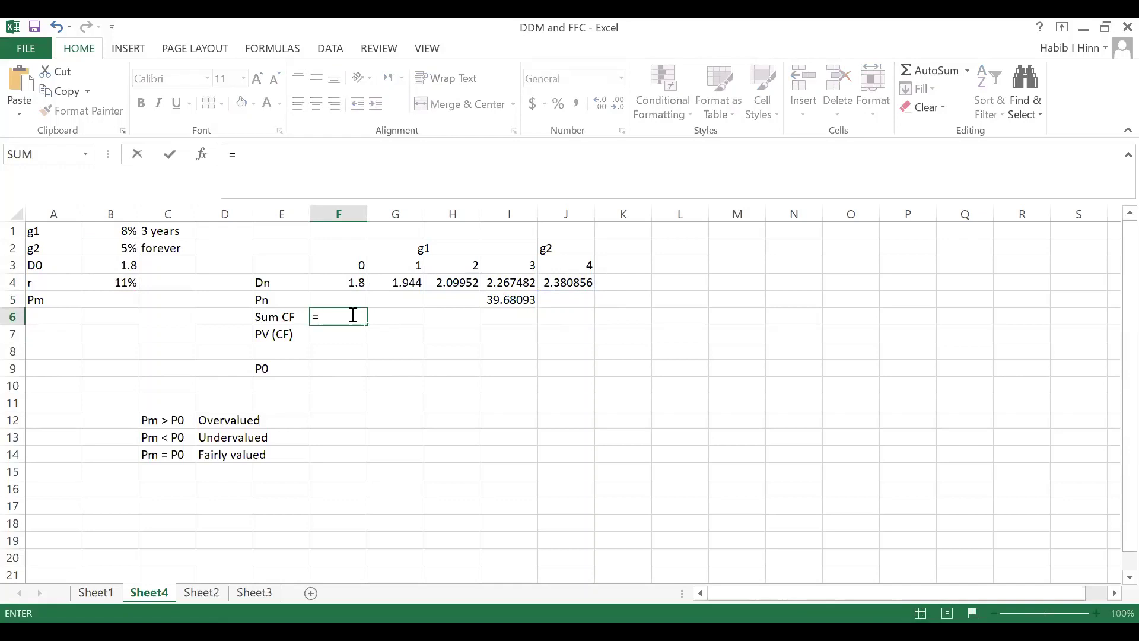
pyautogui.write('SUM(')
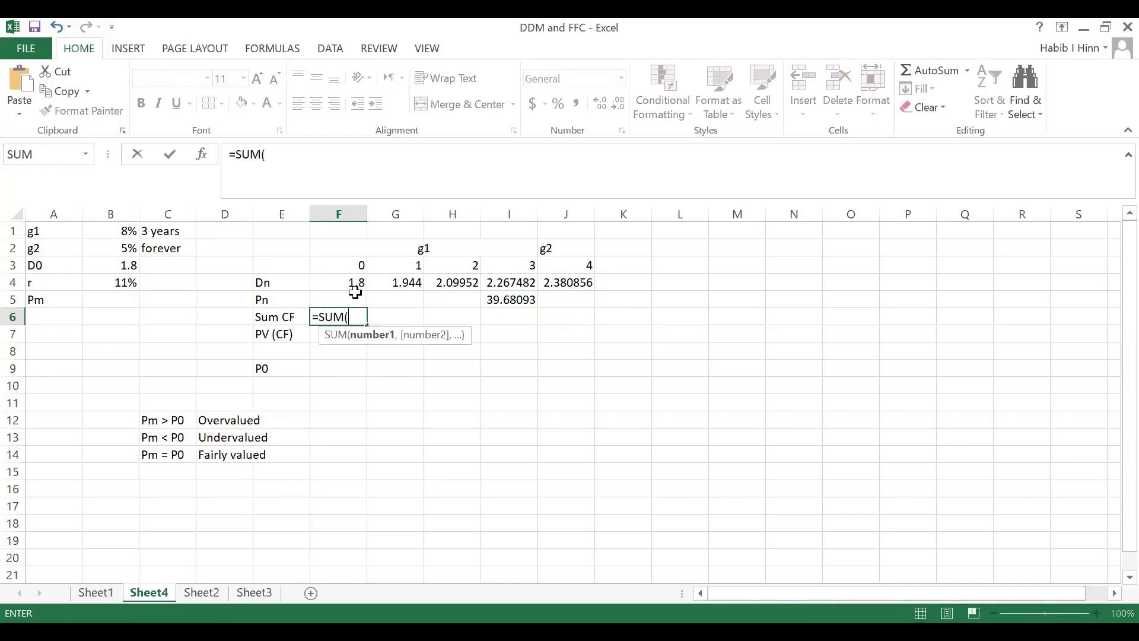
pyautogui.moveTo(355, 292); pyautogui.dragTo(524, 319)
pyautogui.press('Return')
pyautogui.click(356, 315)
pyautogui.click(351, 315)
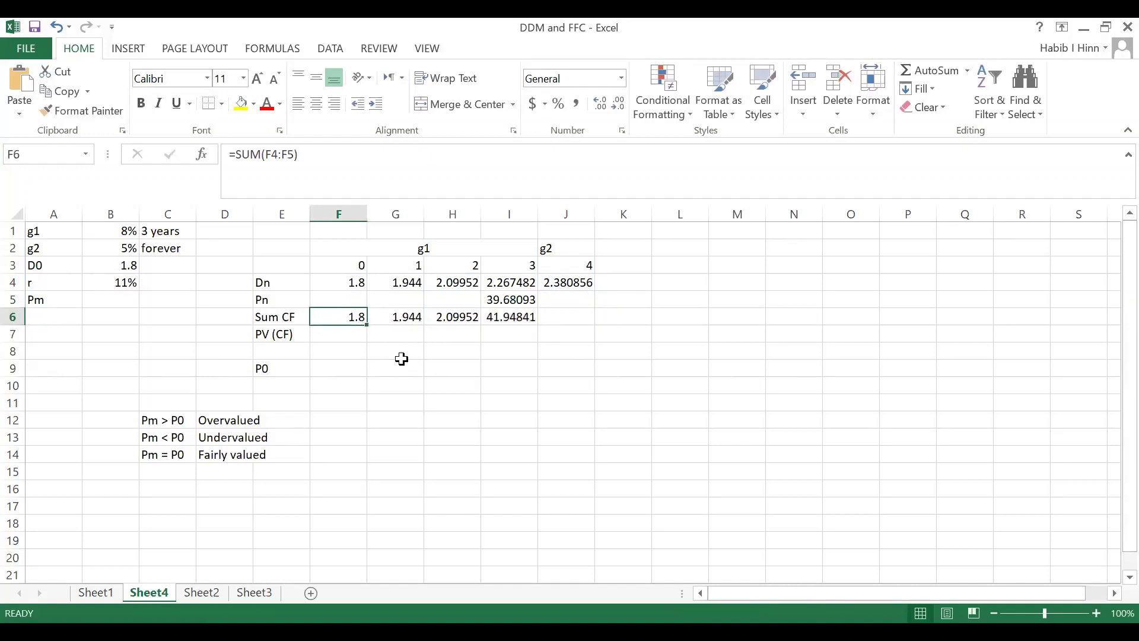
pyautogui.press('Delete')
# Step: Discount the year 1 cash flow in G7 with =G6/((1+$B$4)^G3) and fill the formula across to I7
pyautogui.click(416, 336)
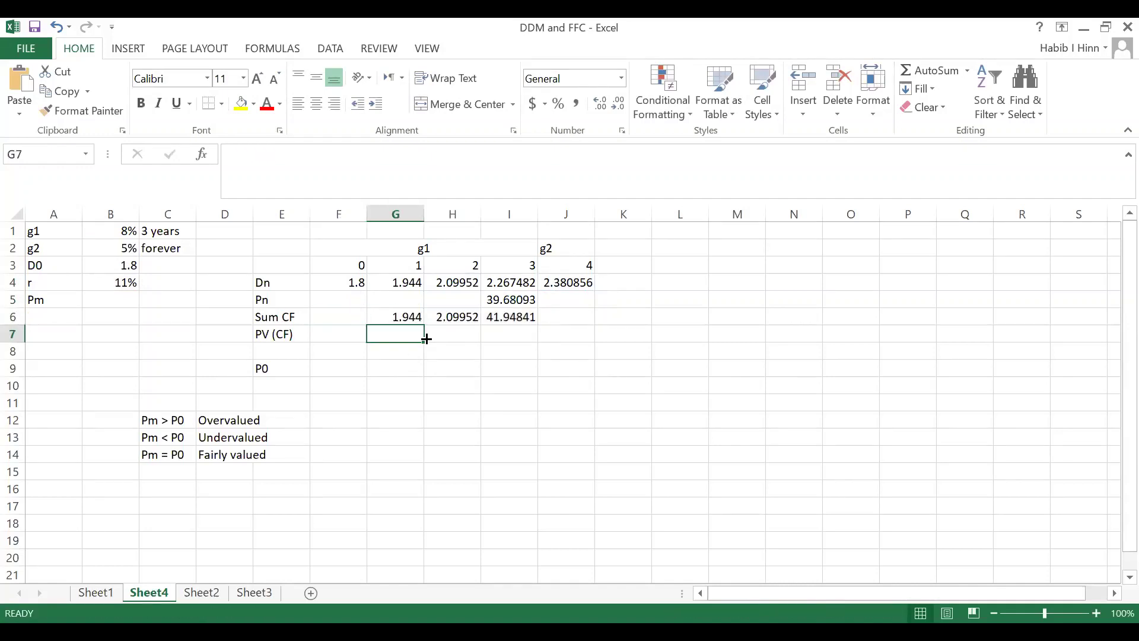
pyautogui.write('=')
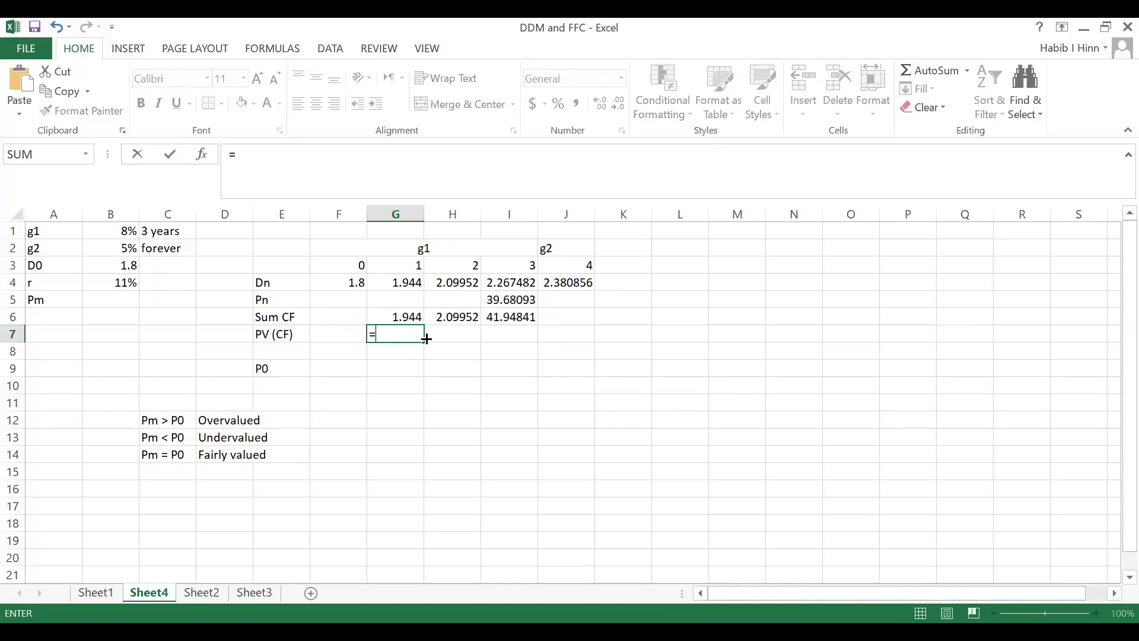
pyautogui.press('Up')
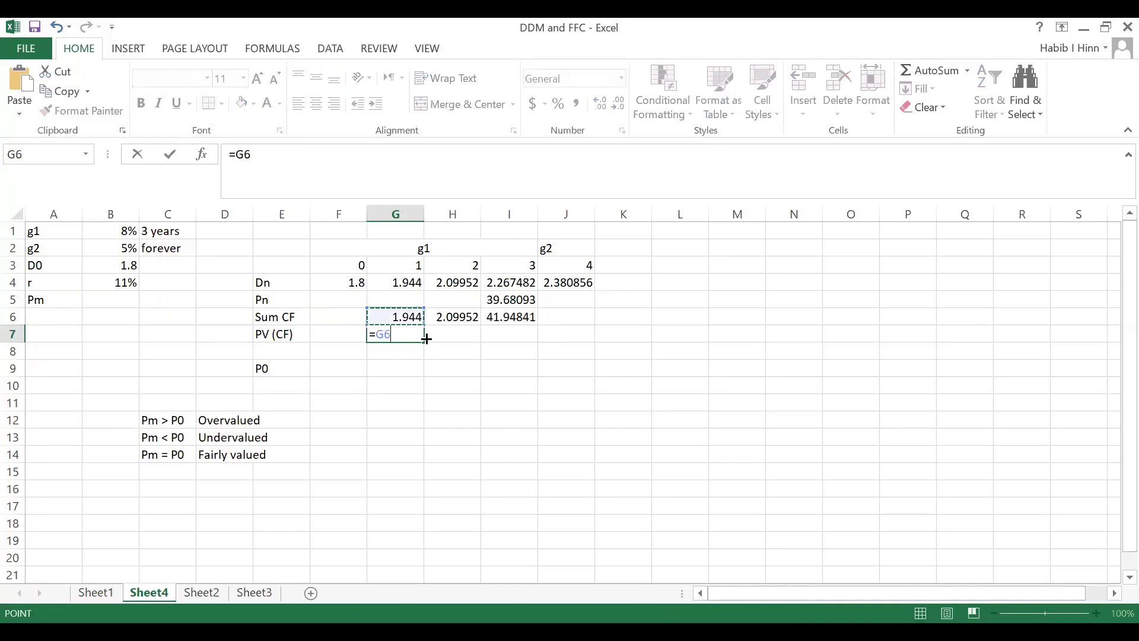
pyautogui.write('/((1+')
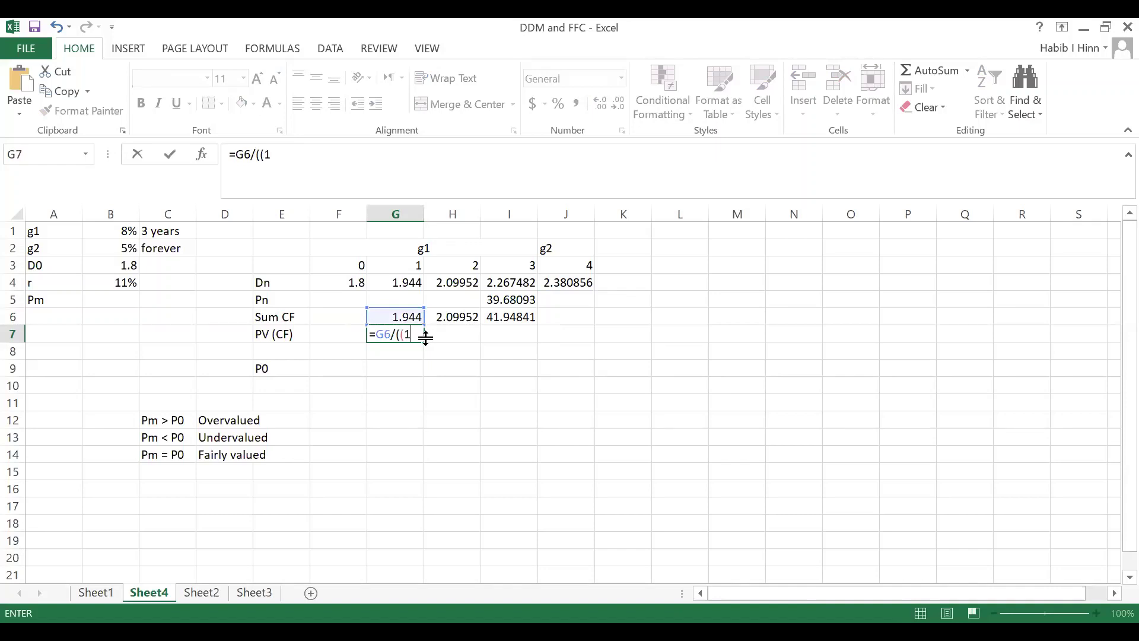
pyautogui.click(123, 281)
pyautogui.write(')^')
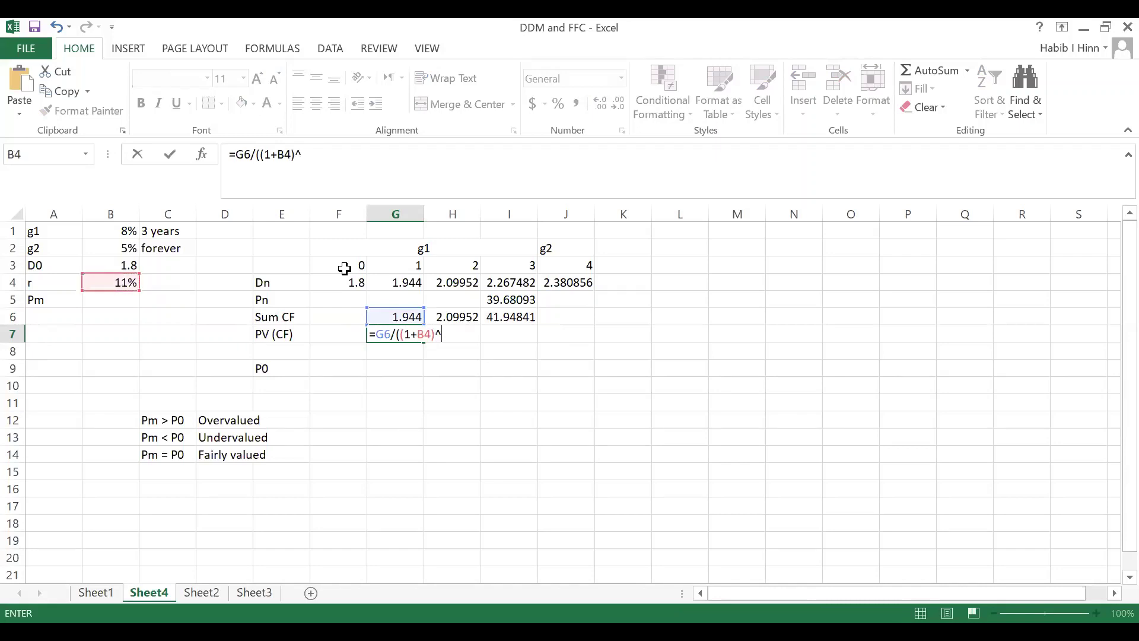
pyautogui.click(410, 265)
pyautogui.click(285, 154)
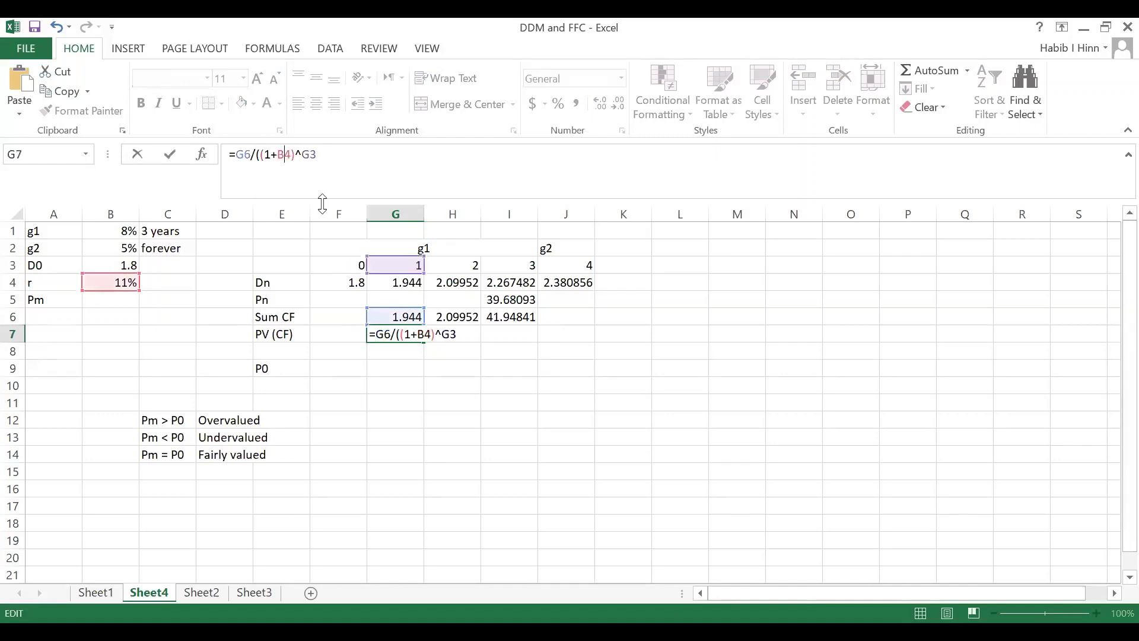
pyautogui.press('F4')
pyautogui.press('End')
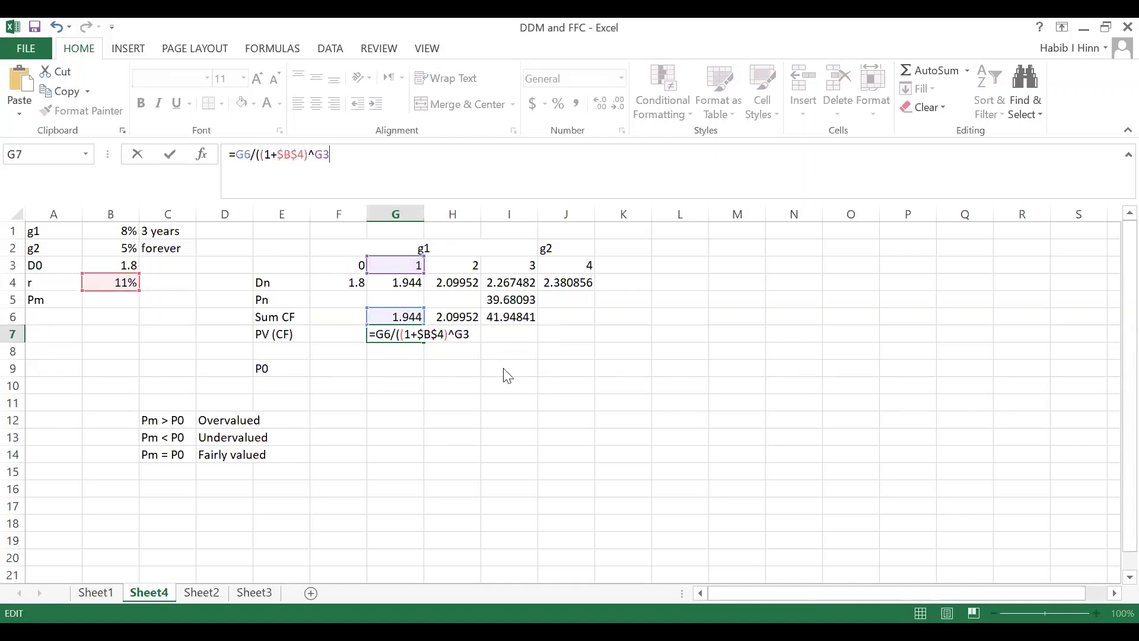
pyautogui.press('Return')
pyautogui.click(522, 397)
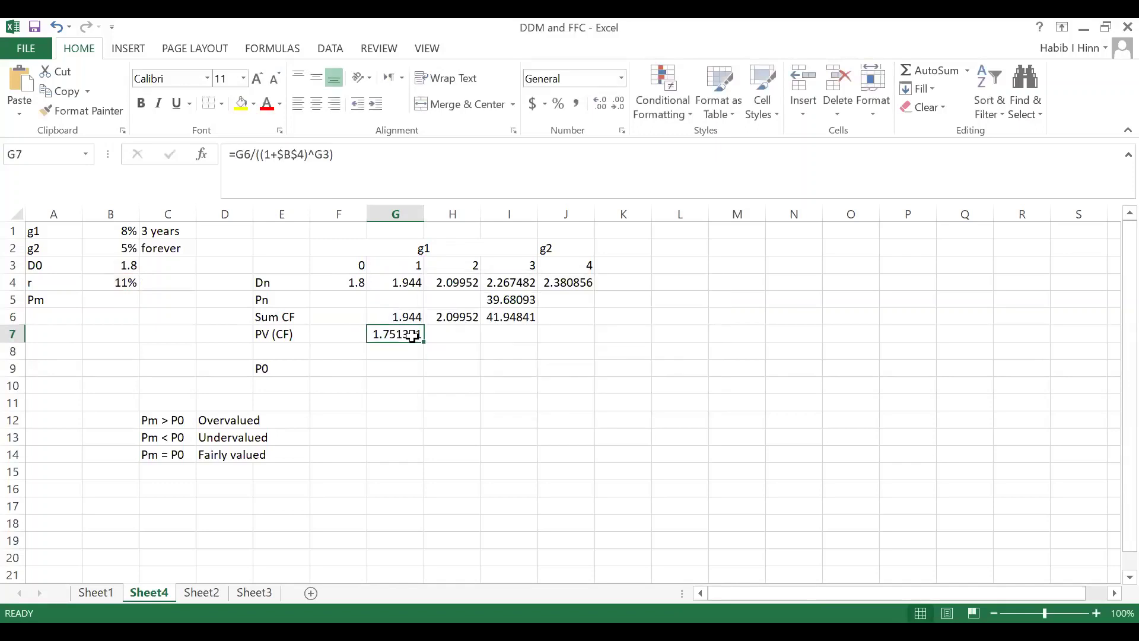
pyautogui.moveTo(428, 341); pyautogui.dragTo(510, 336)
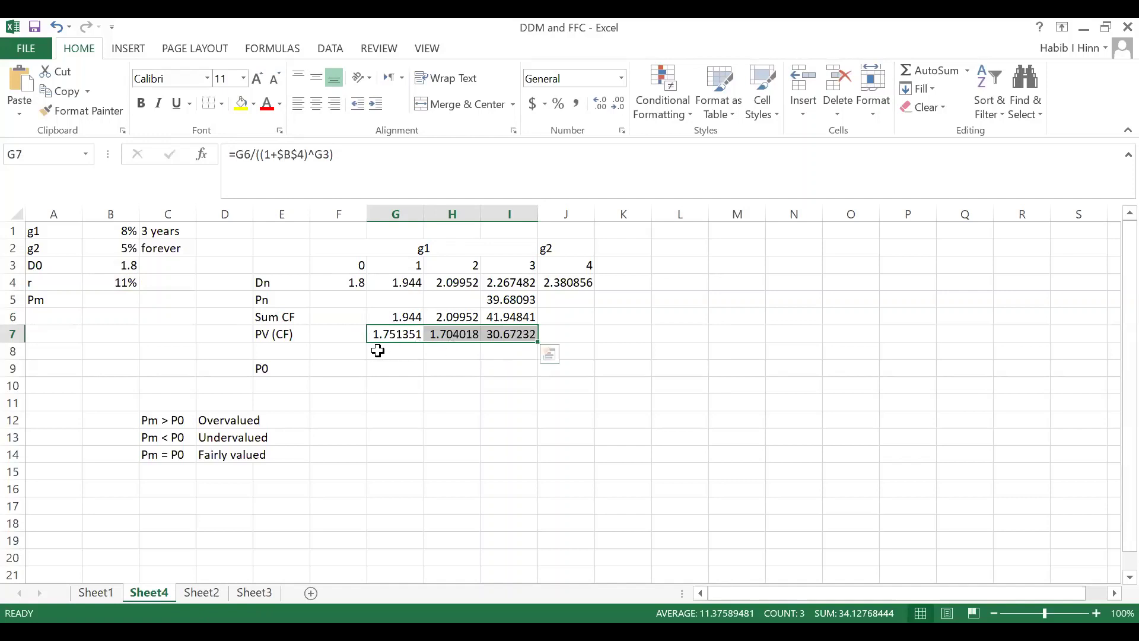
# Step: Calculate P0 in G9 by summing the discounted cash flows with =SUM(G7:I7)
pyautogui.click(395, 370)
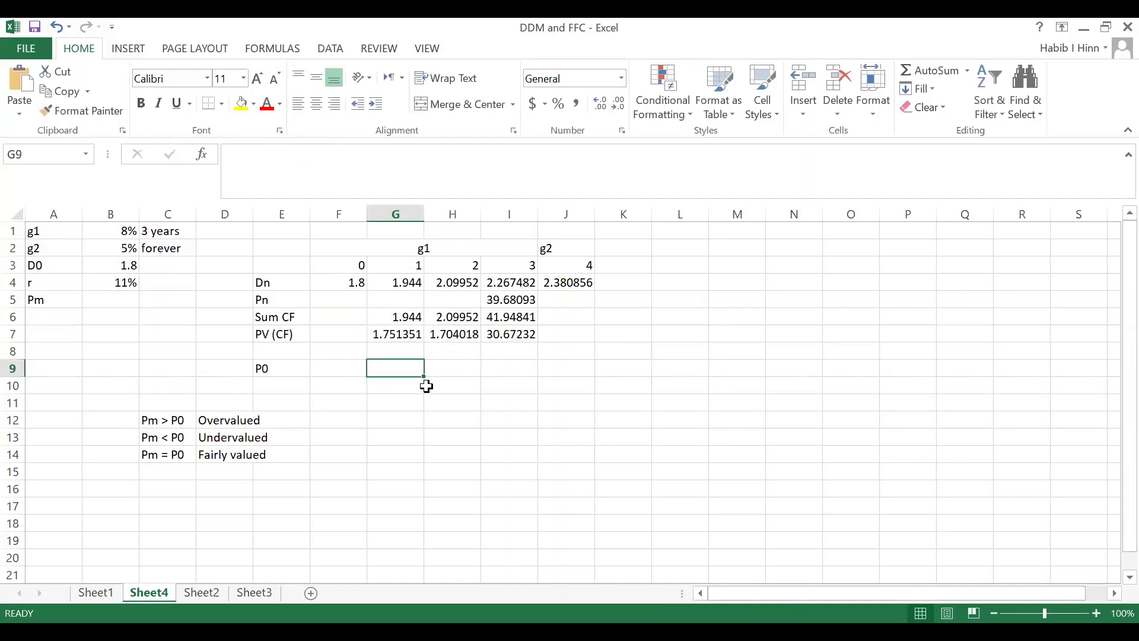
pyautogui.write('=')
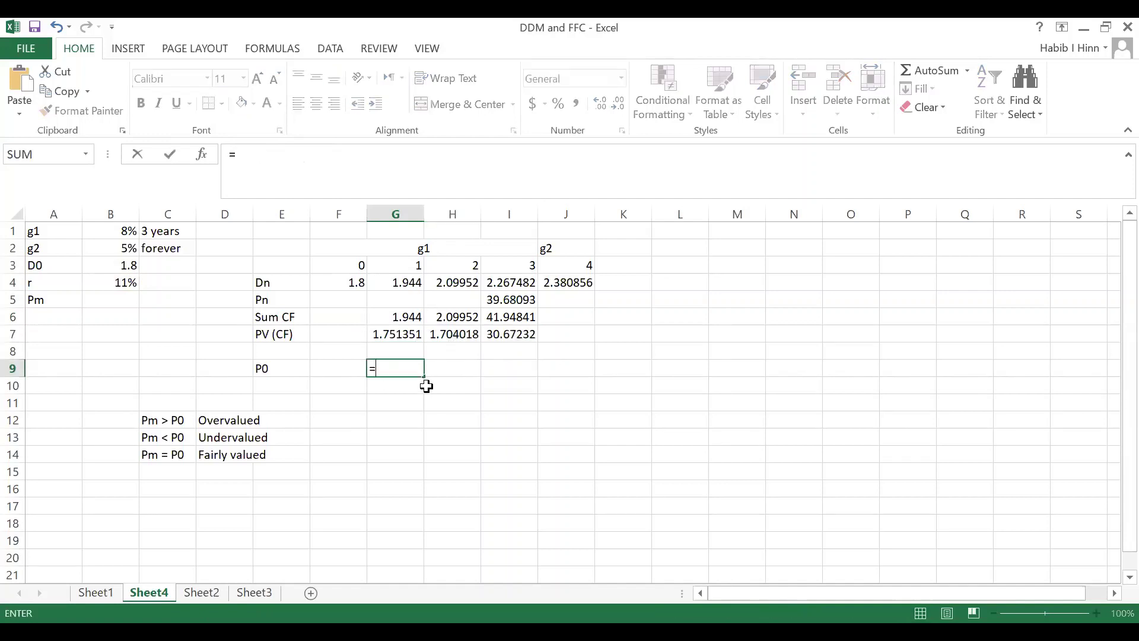
pyautogui.write('SUM(')
pyautogui.moveTo(406, 334); pyautogui.dragTo(508, 333)
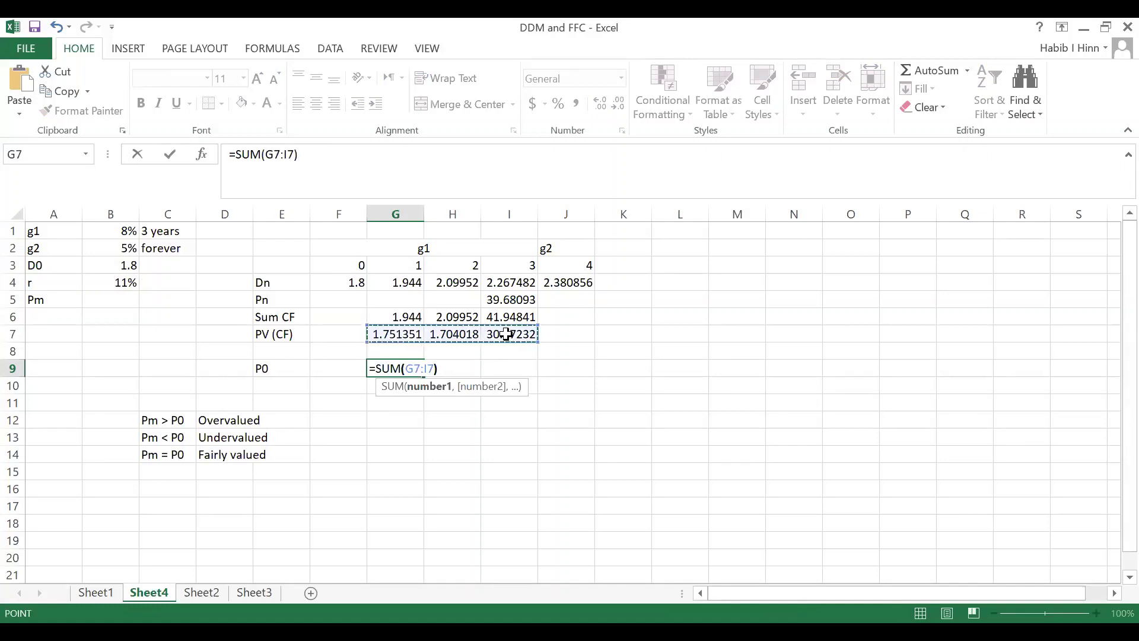
pyautogui.press('Return')
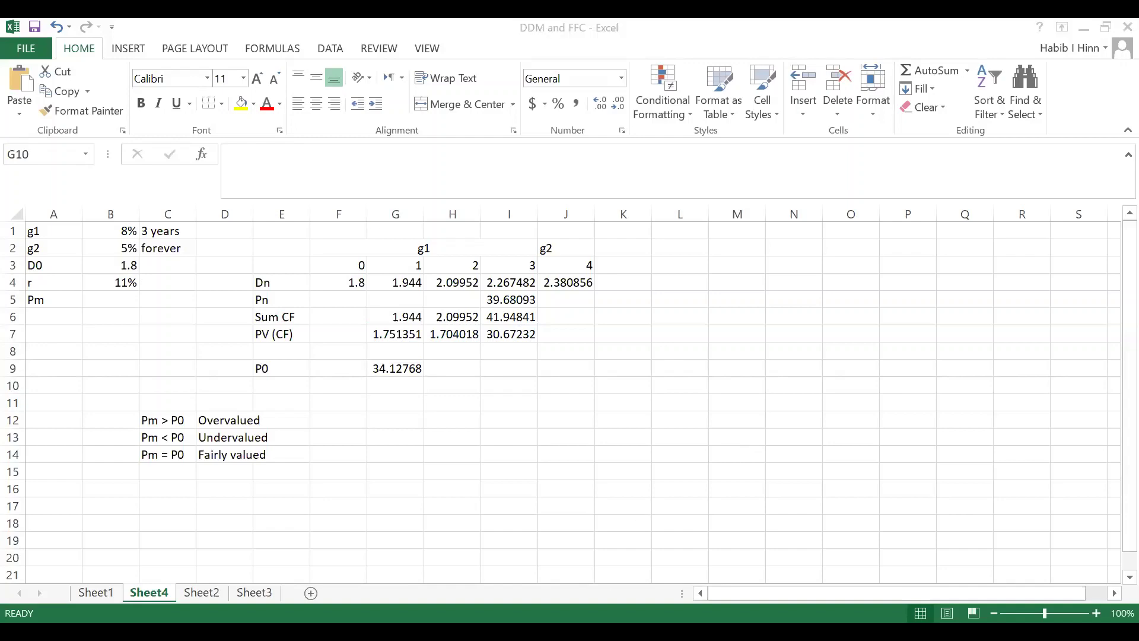
# Step: Switch to the CH7 Problems presentation in PowerPoint and compare the P7-14 problem on slide 15 with its part a solution on slide 16
pyautogui.hotkey('alt', 'Tab')
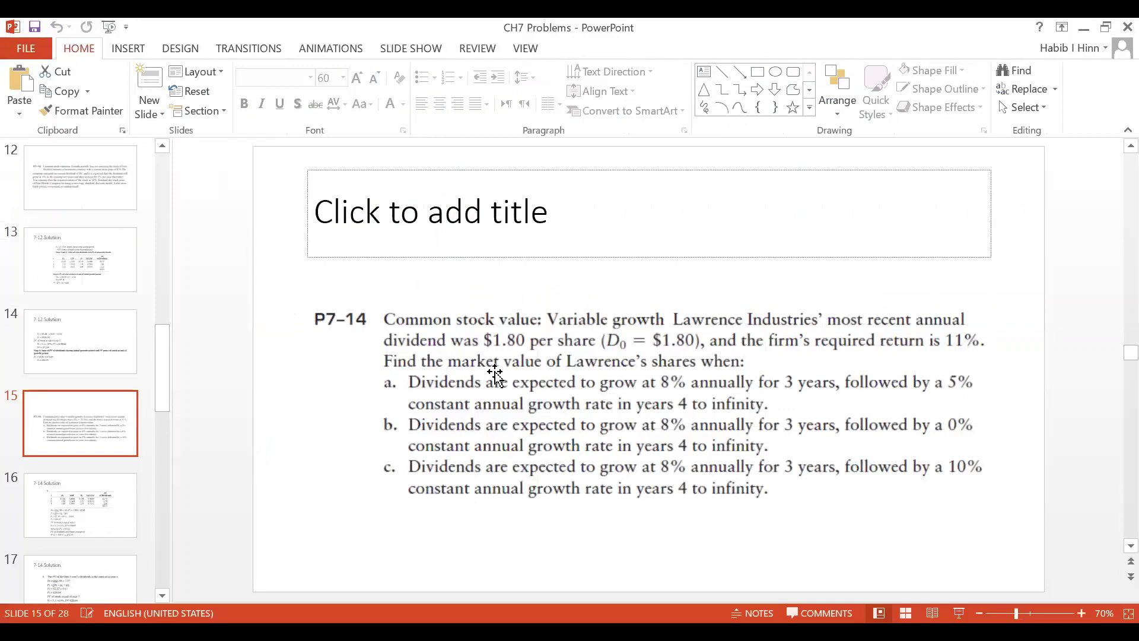
pyautogui.click(106, 509)
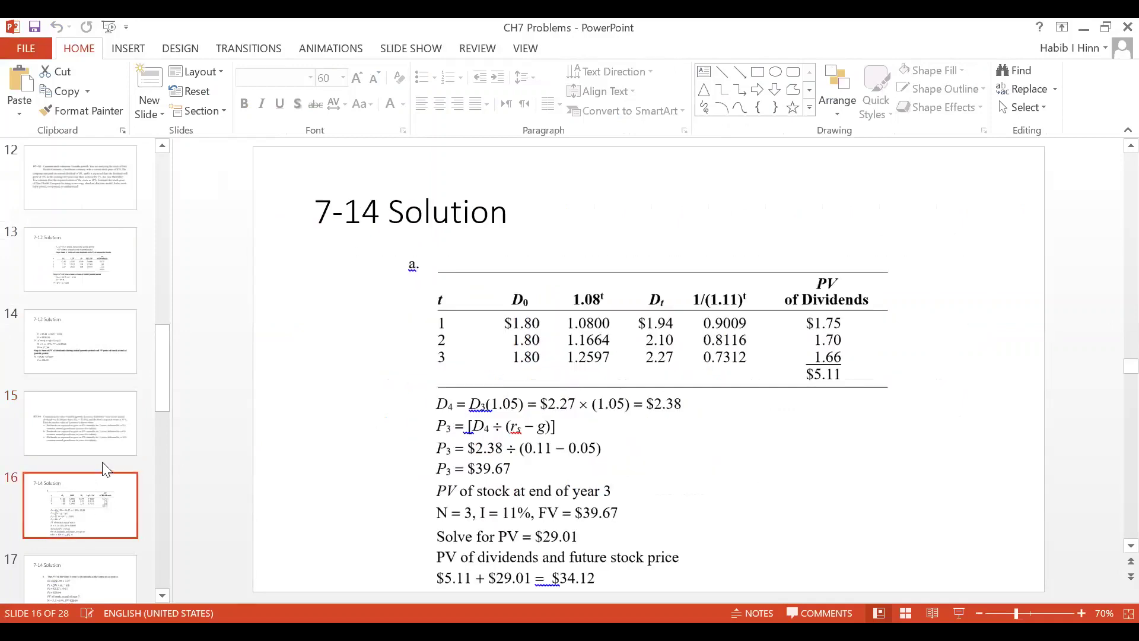
pyautogui.click(74, 450)
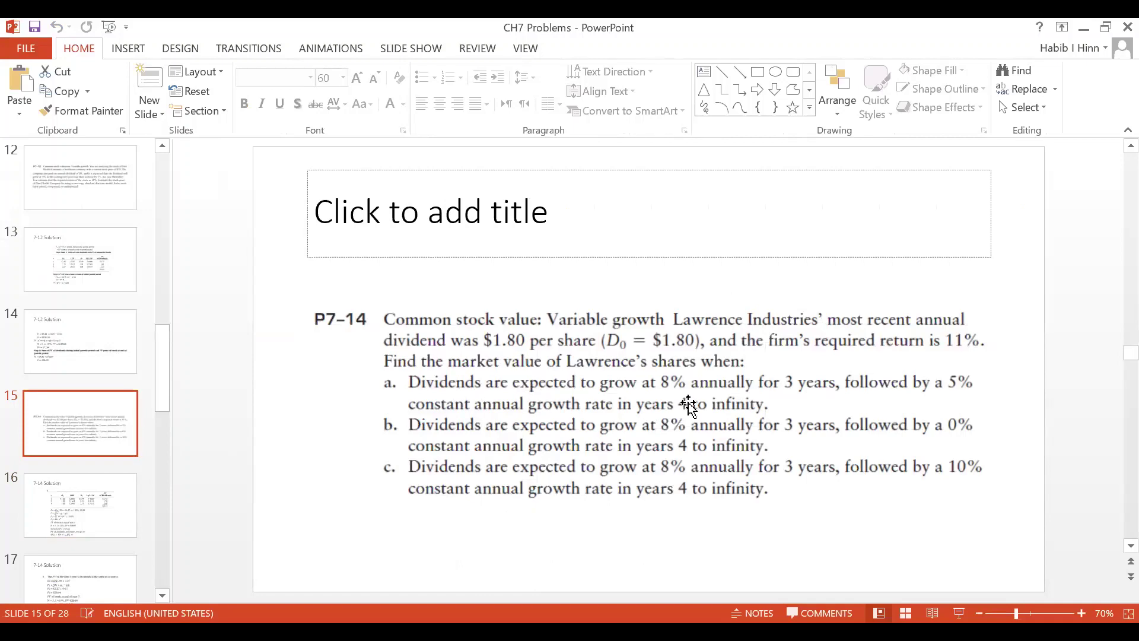
pyautogui.click(130, 498)
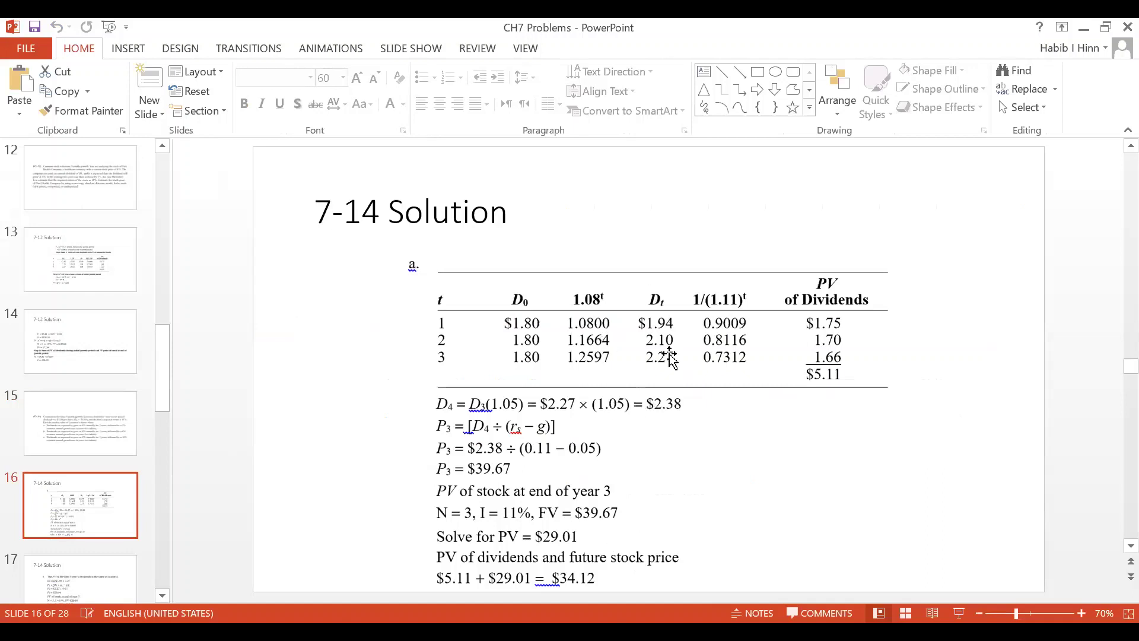
pyautogui.click(94, 429)
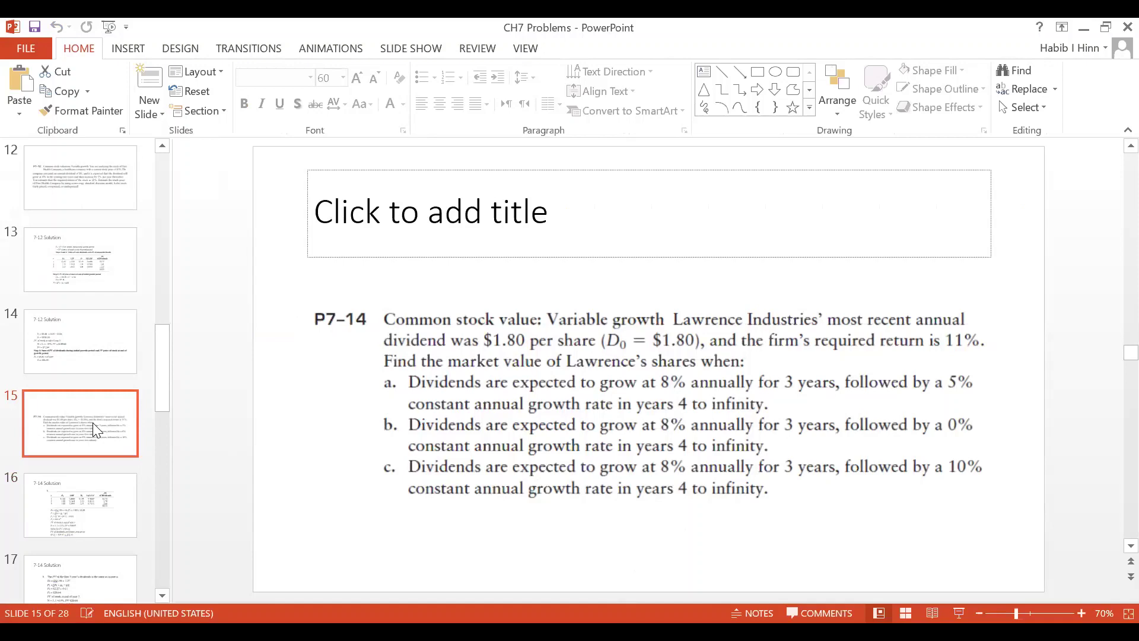
pyautogui.click(101, 507)
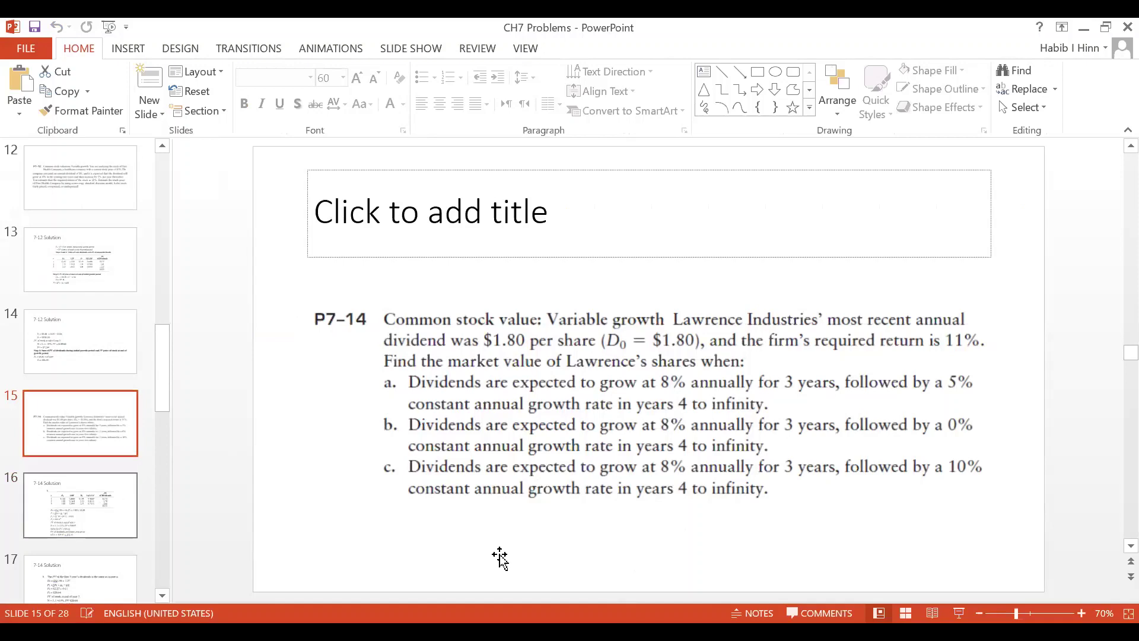